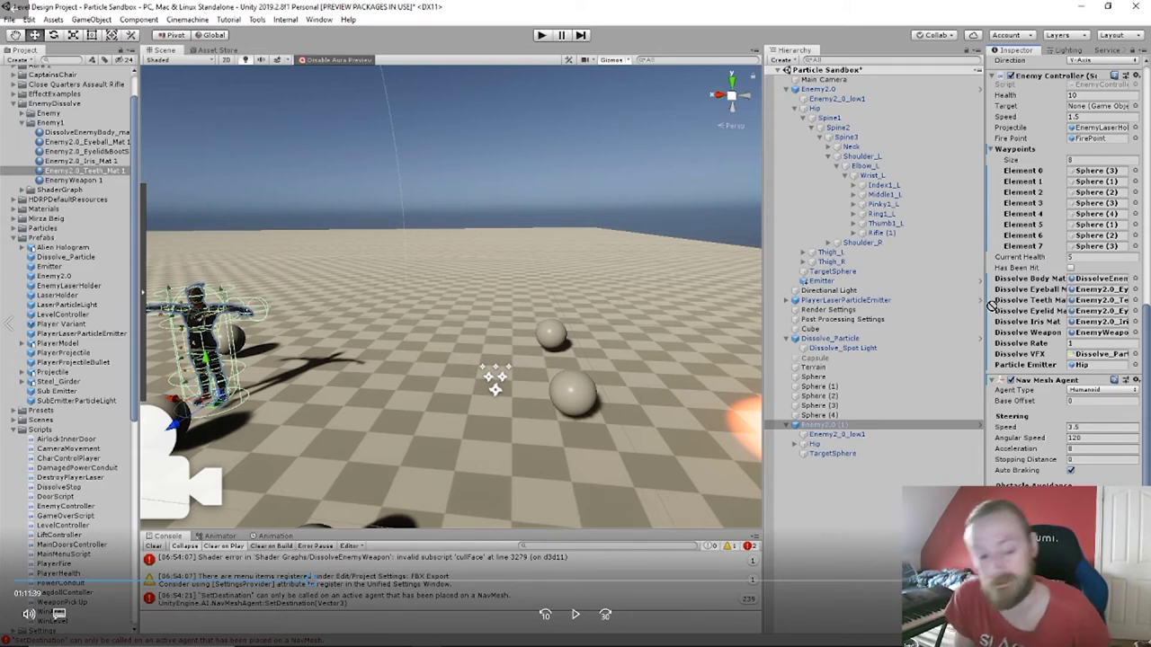
{"action": "left_click", "coordinate": [575, 614]}
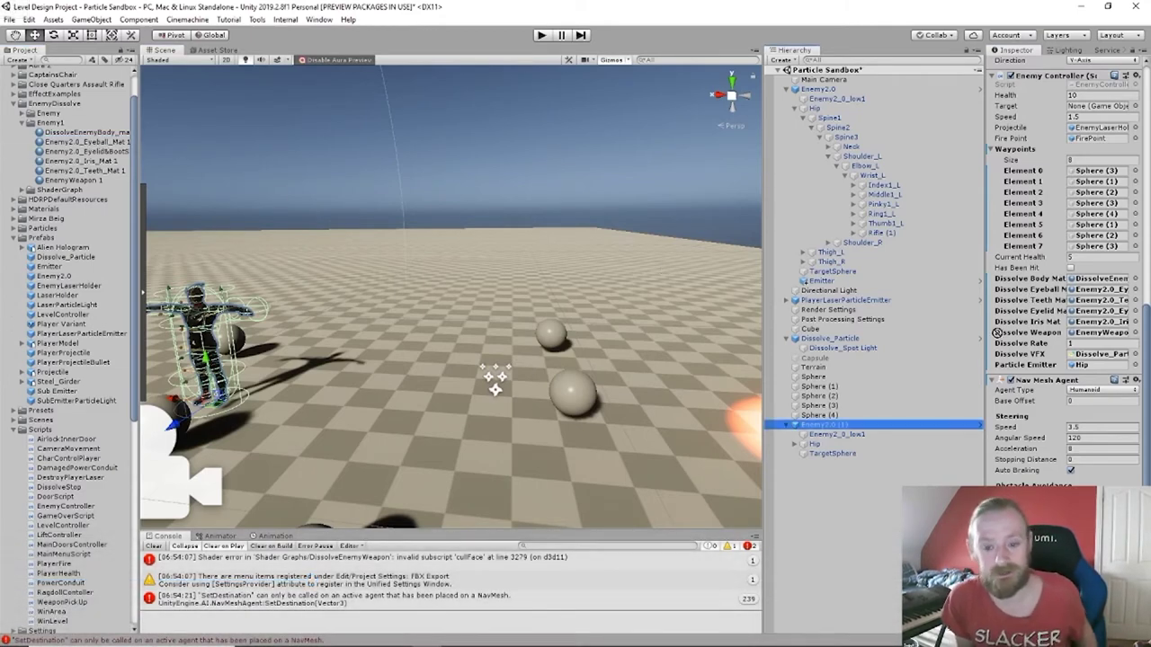
{"action": "mouse_move", "coordinate": [317, 584]}
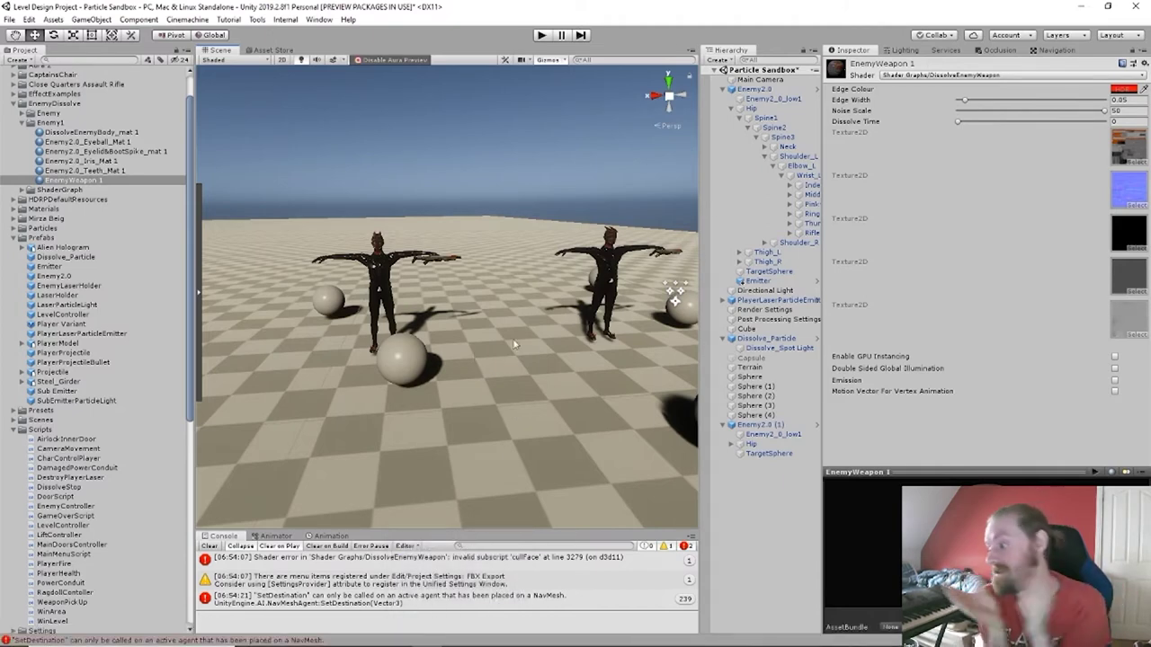
Try out Dissolve Time on DissolveEnemyBody_mat 1 and Enemy2.0_Eyeball_Mat 1, taking the eyeball material to 1 and back to 0.
{"action": "left_click", "coordinate": [142, 133]}
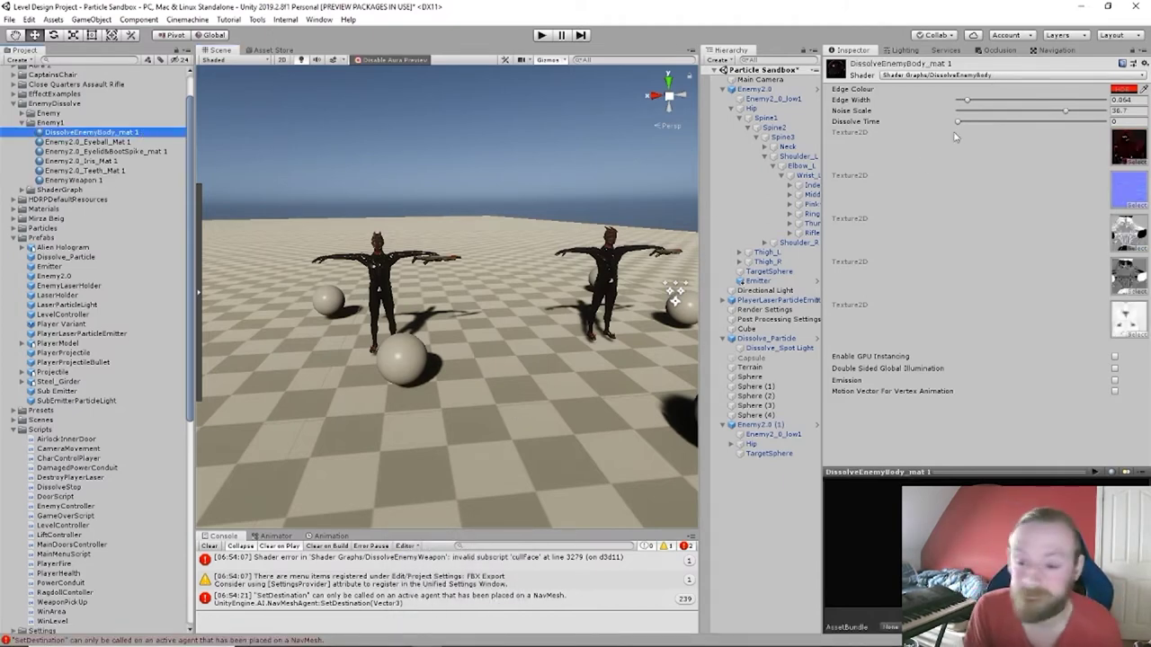
{"action": "left_click_drag", "start_coordinate": [962, 123], "coordinate": [942, 137]}
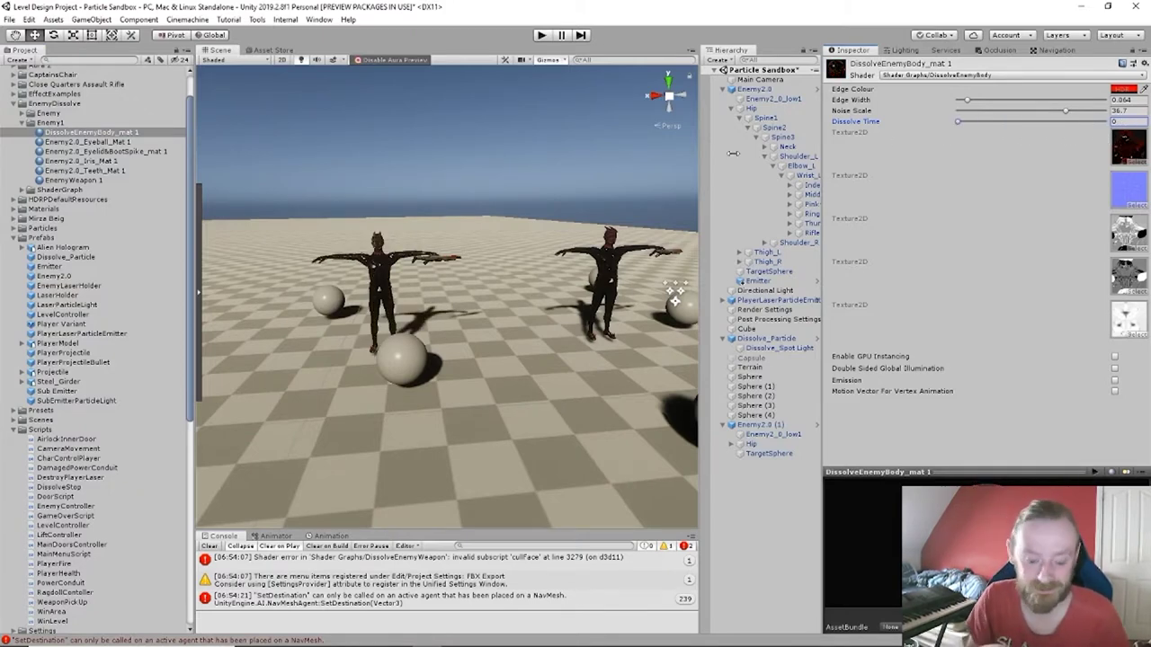
{"action": "left_click", "coordinate": [137, 144]}
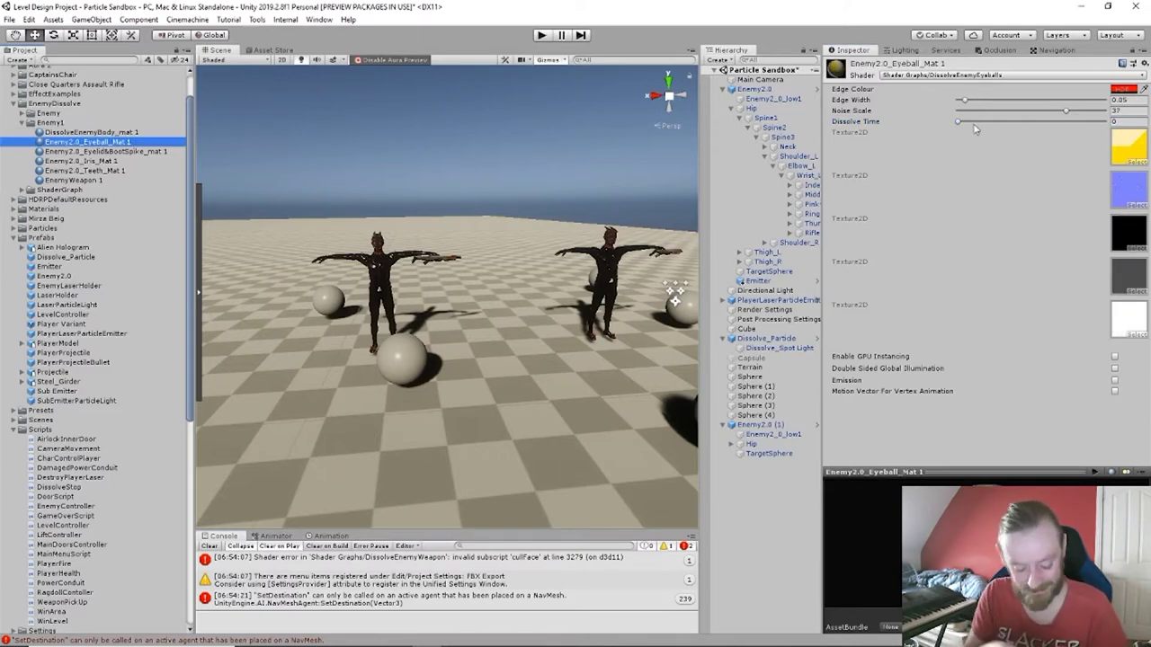
{"action": "left_click_drag", "start_coordinate": [975, 129], "coordinate": [1125, 148]}
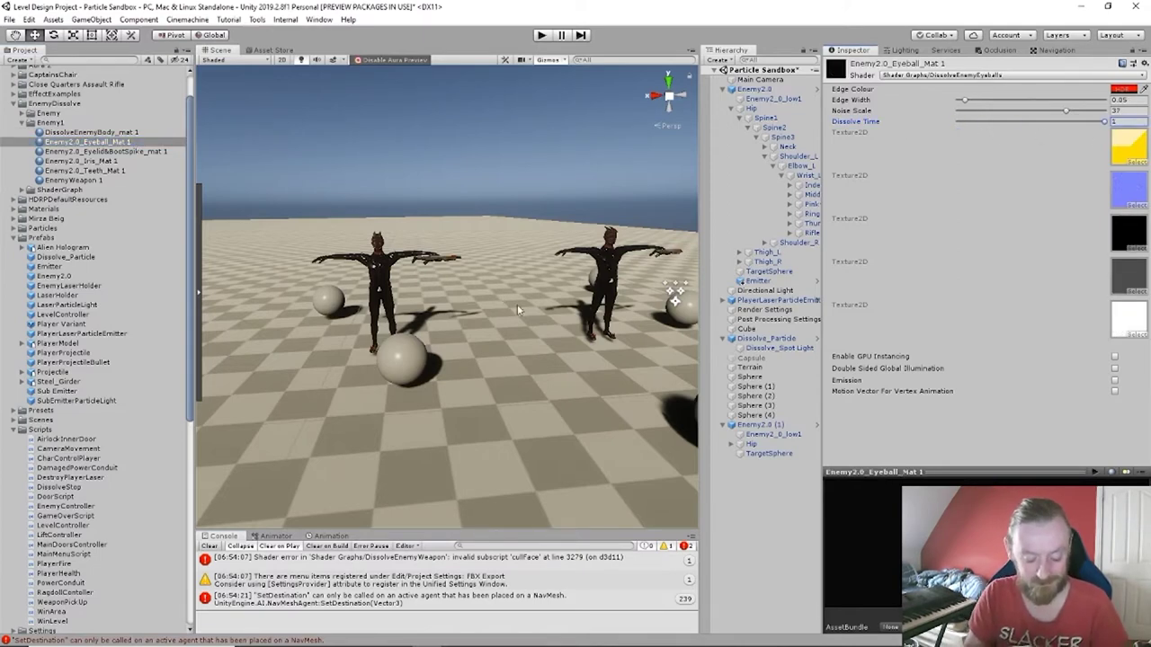
{"action": "right_click_drag", "start_coordinate": [517, 304], "coordinate": [548, 269]}
{"action": "key", "text": "w"}
{"action": "key", "text": "s"}
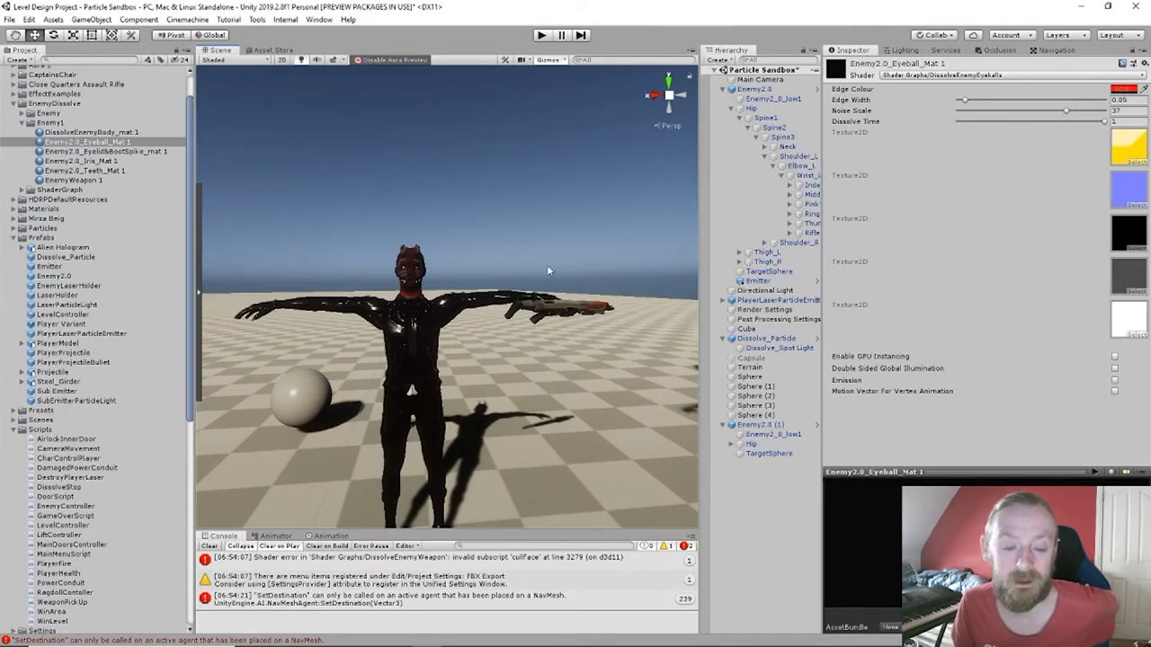
{"action": "left_click_drag", "start_coordinate": [993, 122], "coordinate": [955, 122]}
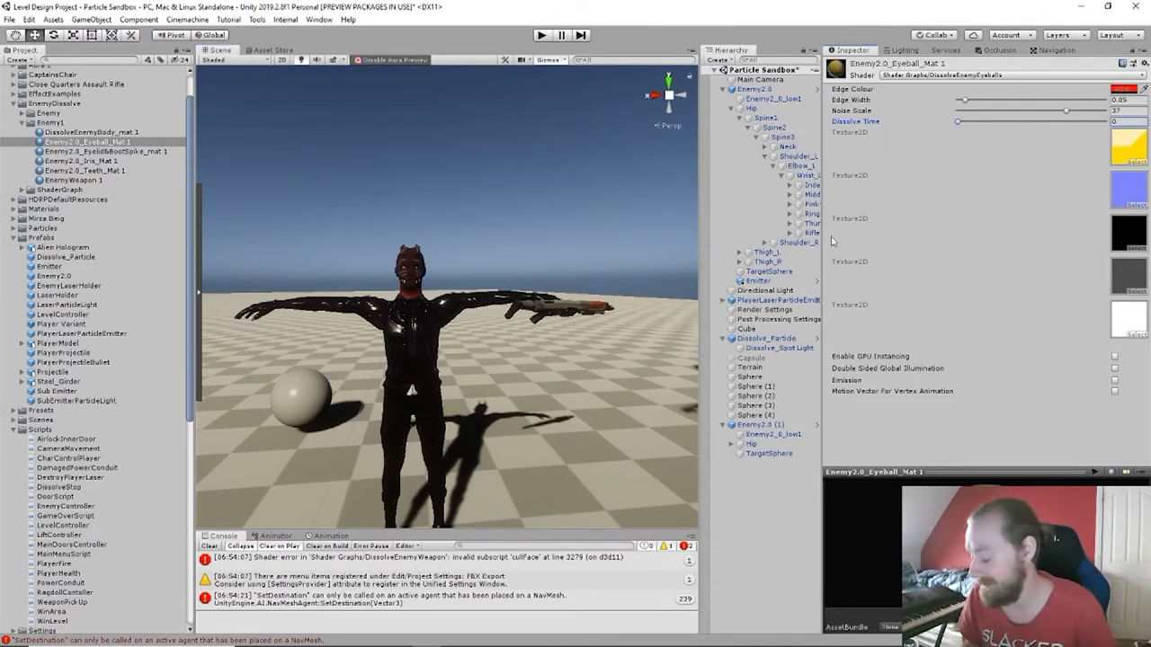
Examine the dissolve material assignments and their prefab override options in the Enemy Controller of Enemy2.0 (1).
{"action": "left_click", "coordinate": [783, 426]}
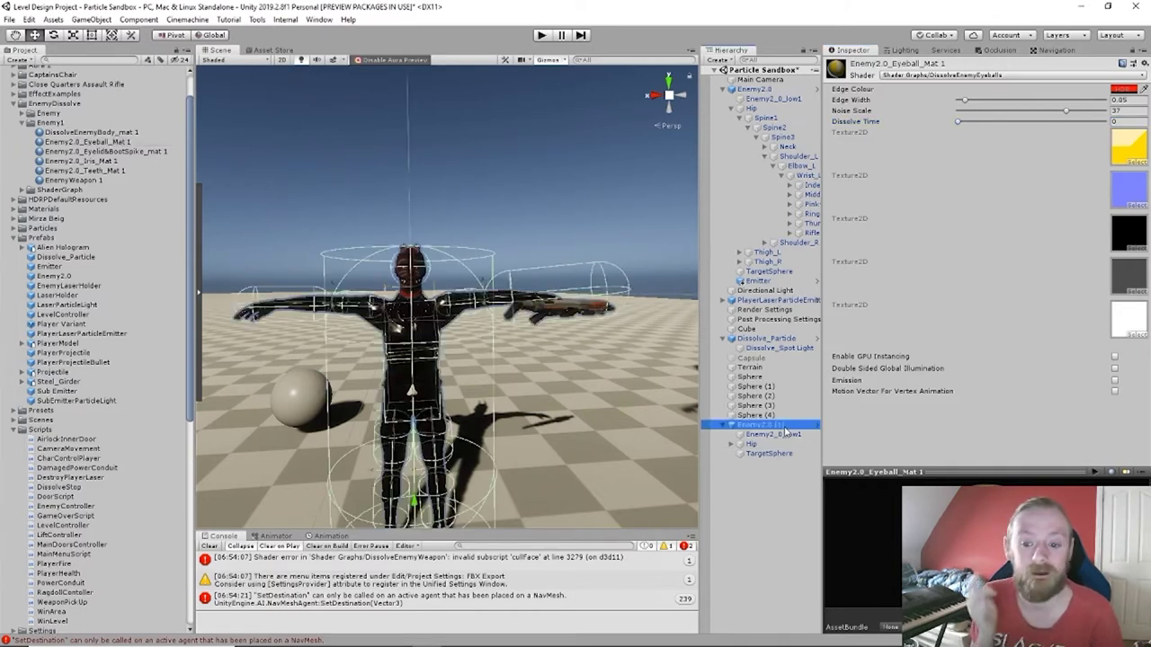
{"action": "scroll", "coordinate": [998, 385], "scroll_direction": "down", "scroll_amount": 5}
{"action": "scroll", "coordinate": [998, 385], "scroll_direction": "up", "scroll_amount": 2}
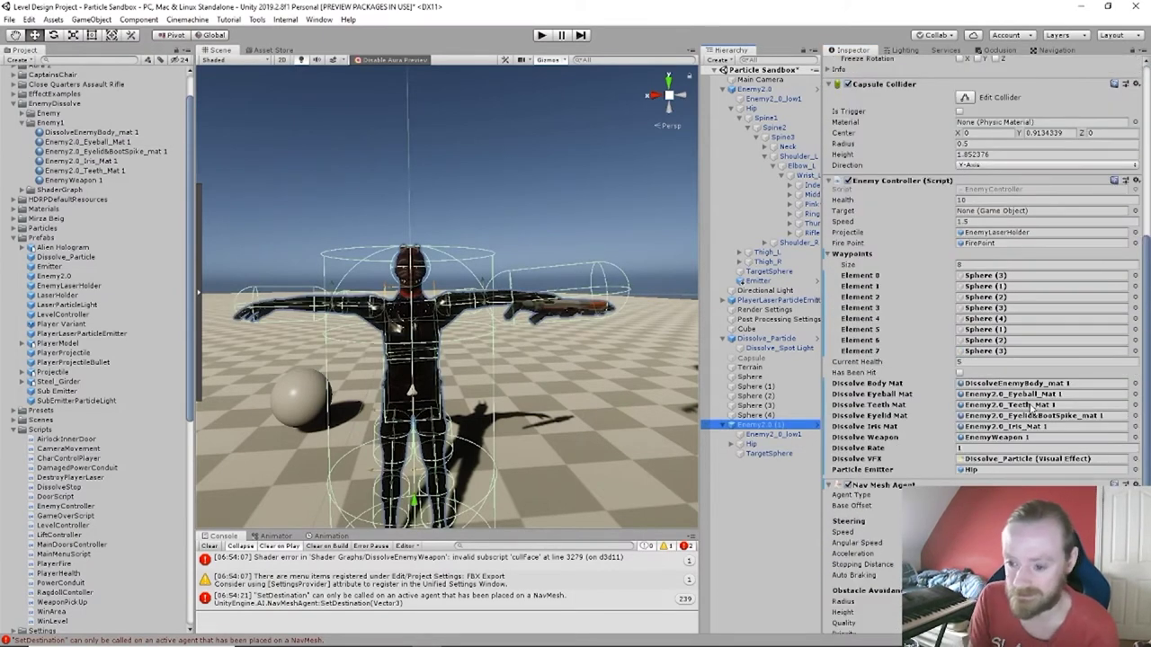
{"action": "scroll", "coordinate": [1110, 402], "scroll_direction": "down", "scroll_amount": 3}
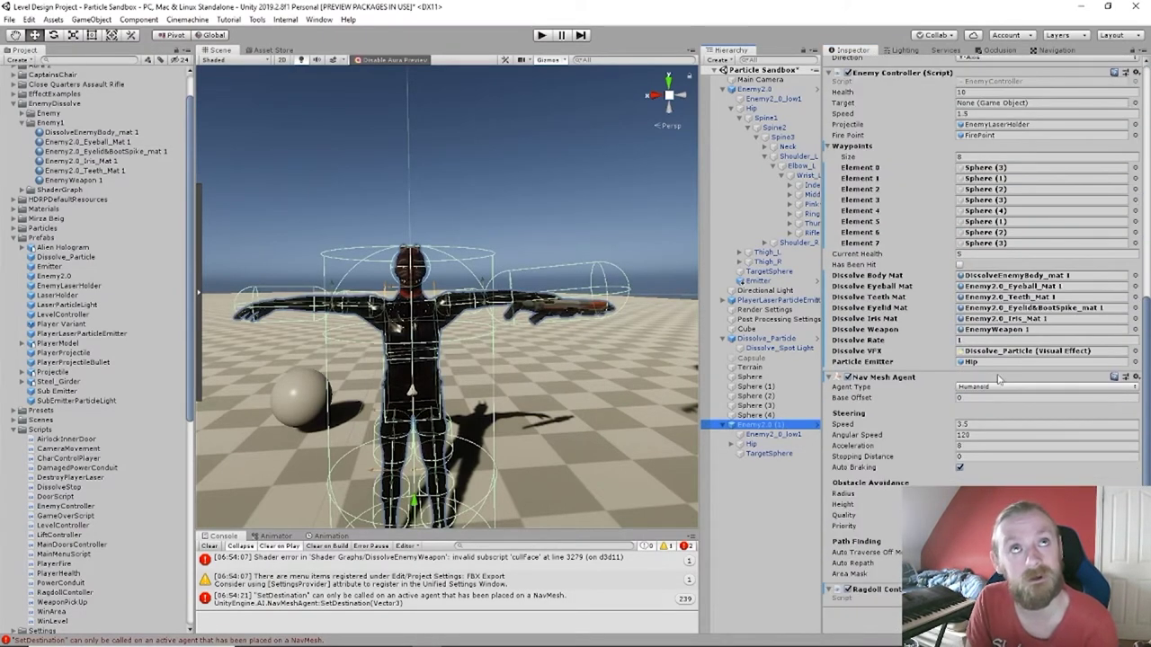
{"action": "right_click", "coordinate": [889, 303]}
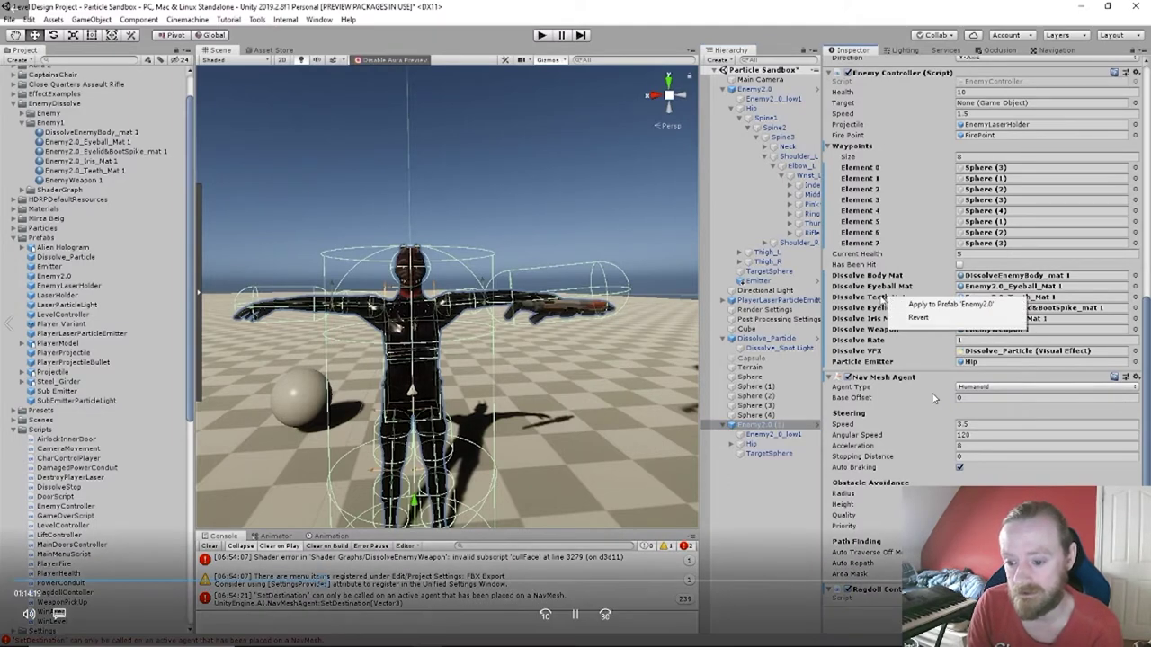
{"action": "left_click", "coordinate": [900, 396]}
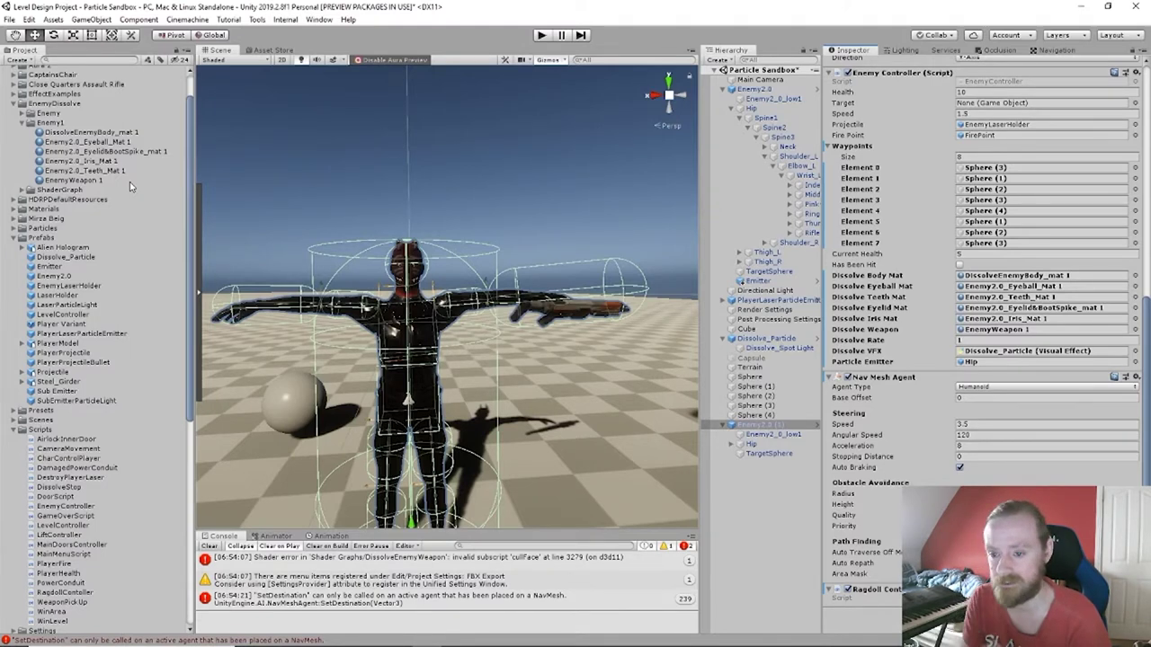
Place another instance of the Enemy2.0 prefab on the terrain beside the existing enemies.
{"action": "scroll", "coordinate": [247, 282], "scroll_direction": "down", "scroll_amount": 5}
{"action": "scroll", "coordinate": [360, 310], "scroll_direction": "up", "scroll_amount": 2}
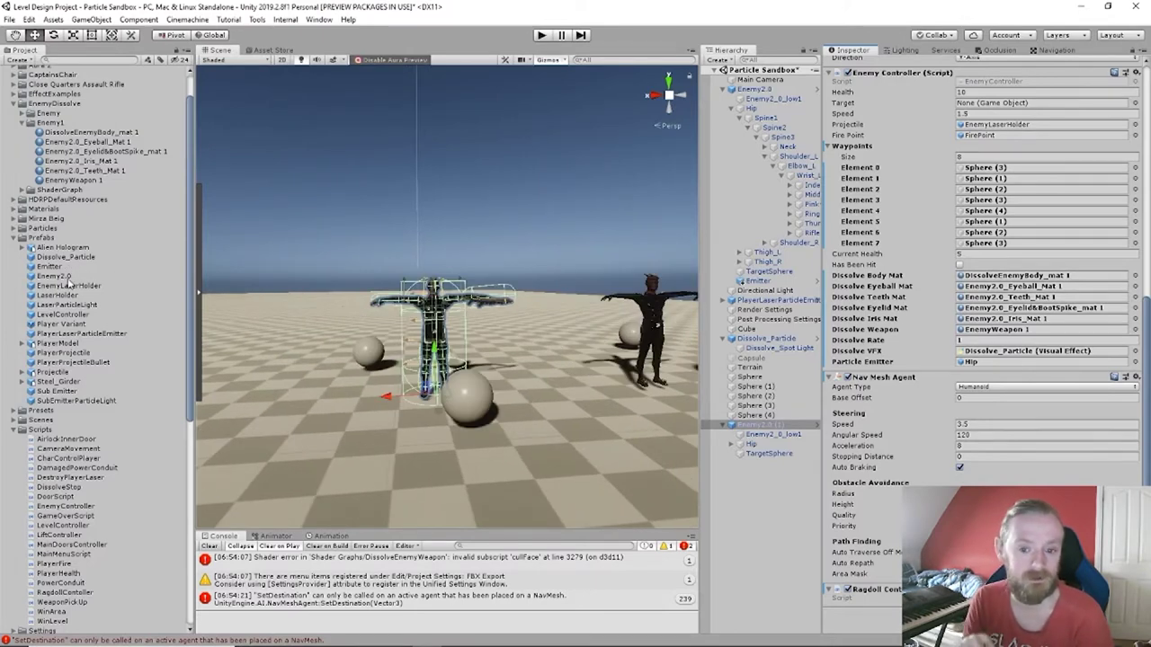
{"action": "left_click_drag", "start_coordinate": [65, 277], "coordinate": [285, 407]}
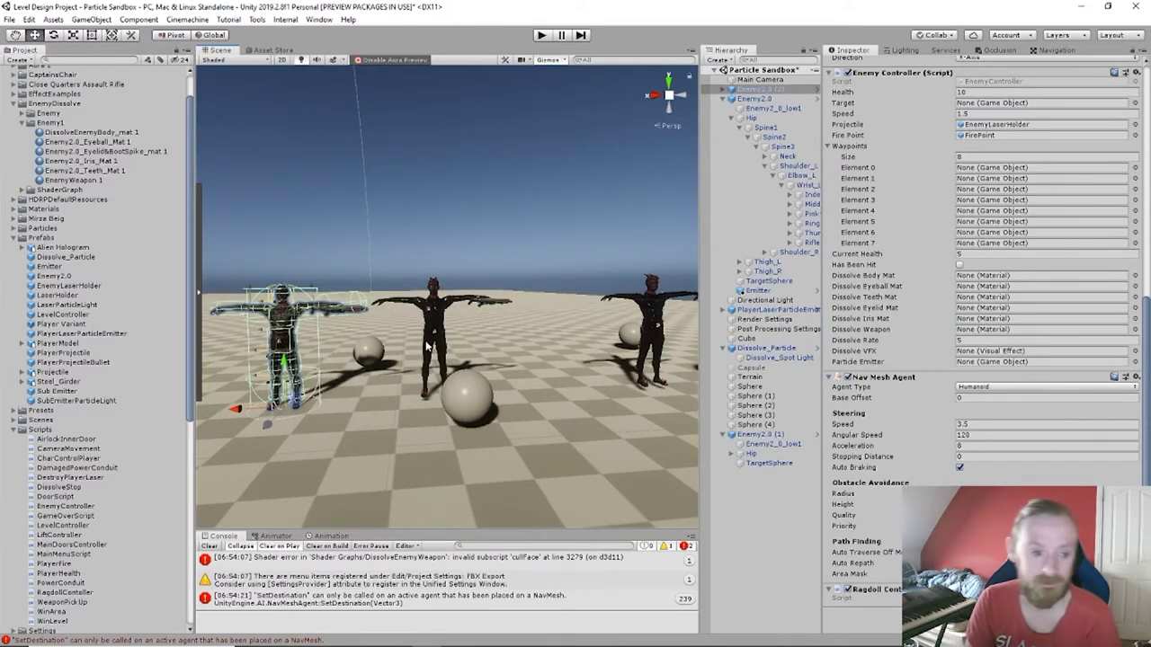
Assign DissolveEnemyBody_mat 1, Enemy2.0_Eyeball_Mat 1 and Enemy2.0_Eyelid&BootSpike_mat 1 to the new enemy's Dissolve Body, Eyeball and Eyelid Mat fields.
{"action": "right_click_drag", "start_coordinate": [426, 346], "coordinate": [429, 318]}
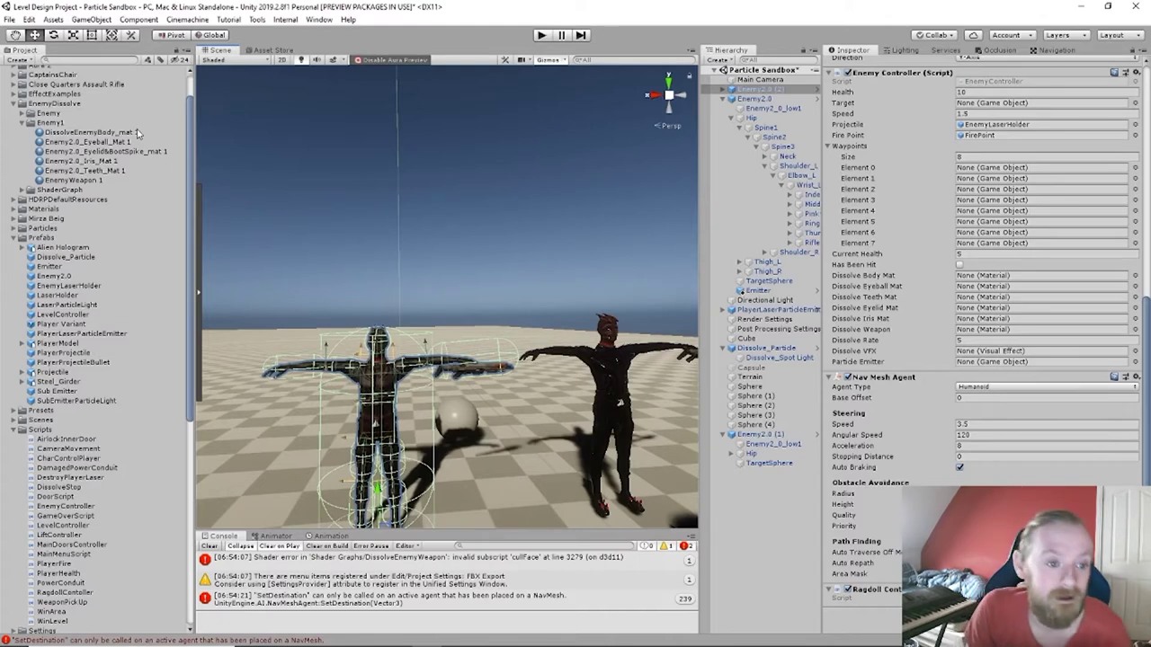
{"action": "left_click_drag", "start_coordinate": [137, 133], "coordinate": [989, 280]}
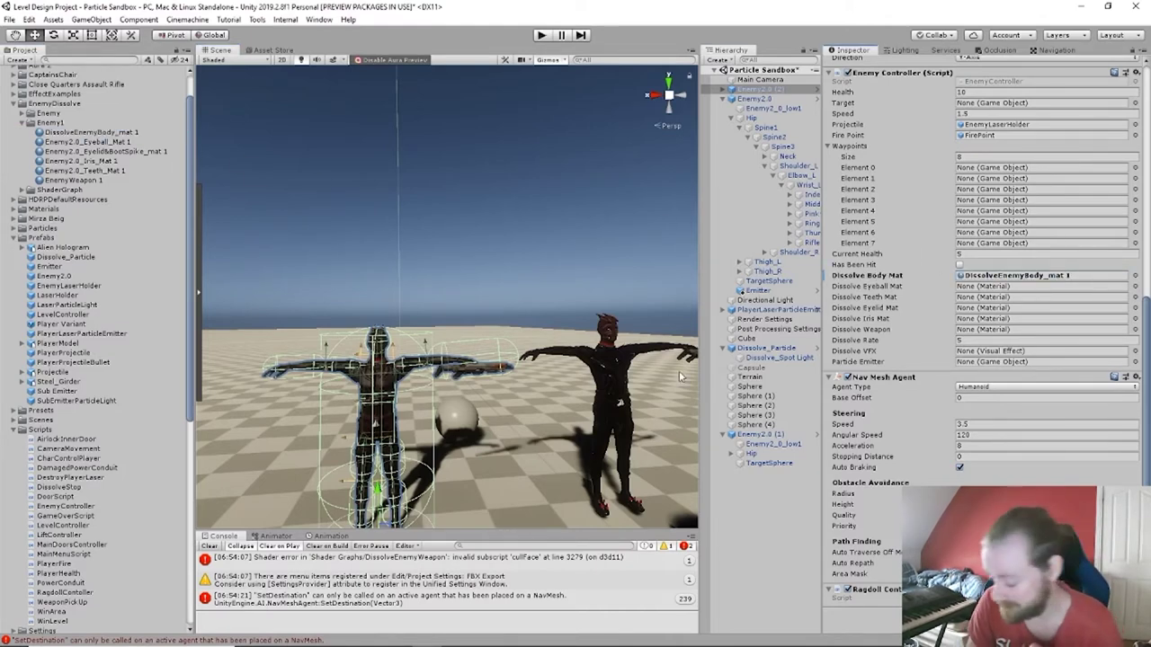
{"action": "right_click_drag", "start_coordinate": [523, 327], "coordinate": [511, 329]}
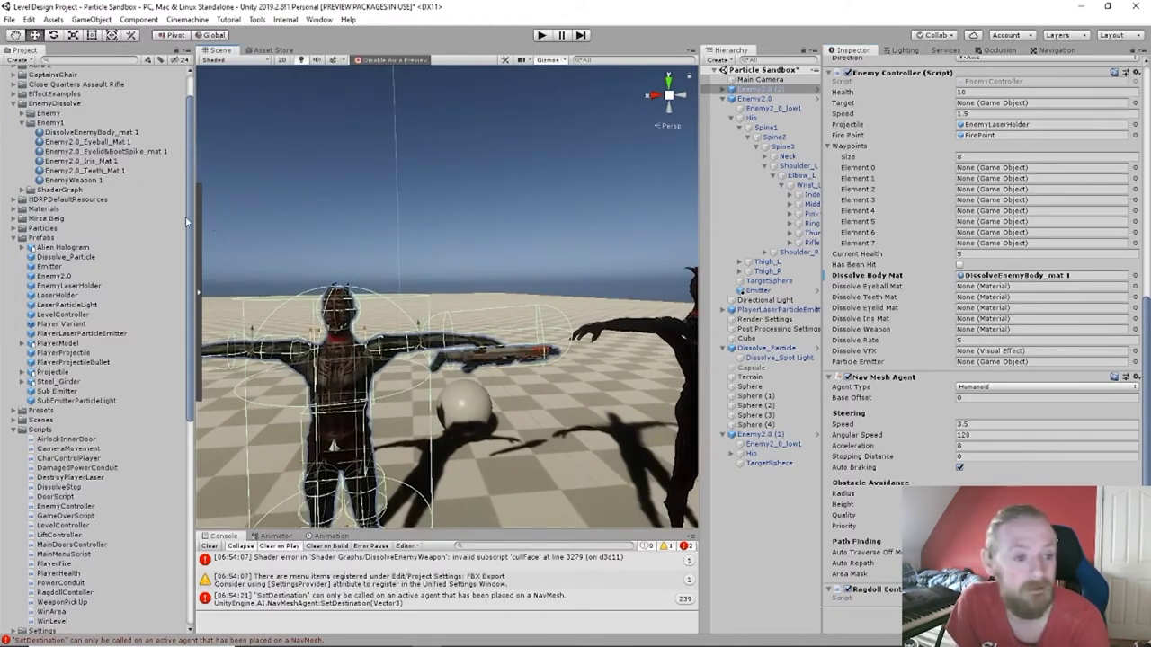
{"action": "left_click_drag", "start_coordinate": [115, 148], "coordinate": [965, 292]}
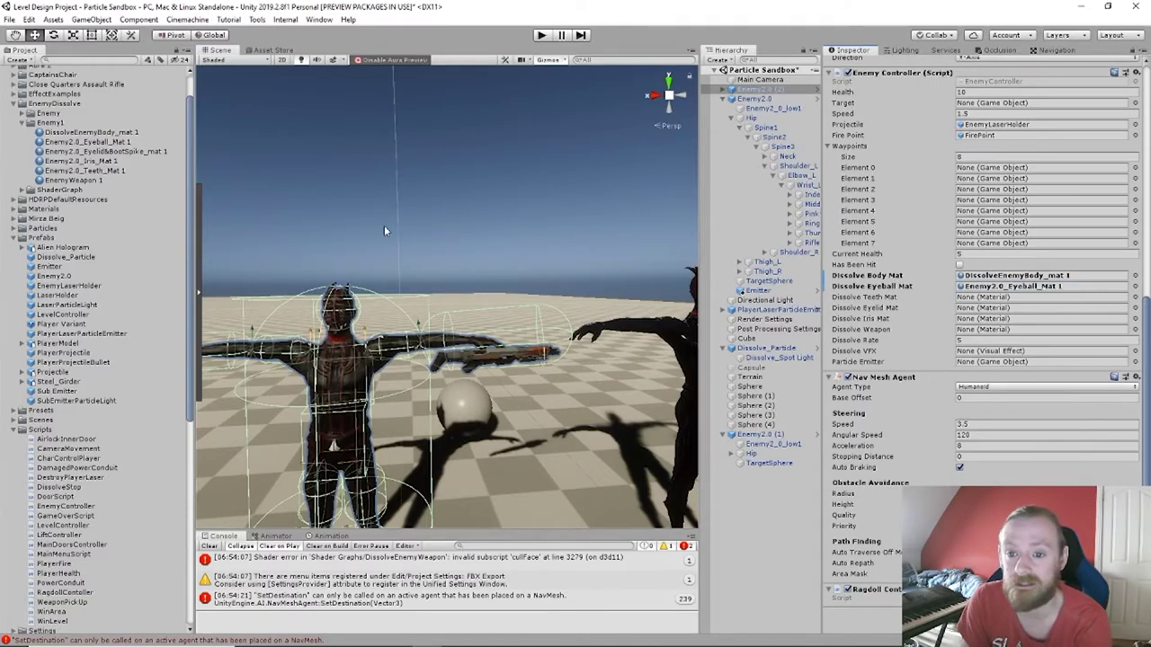
{"action": "left_click_drag", "start_coordinate": [151, 154], "coordinate": [962, 313]}
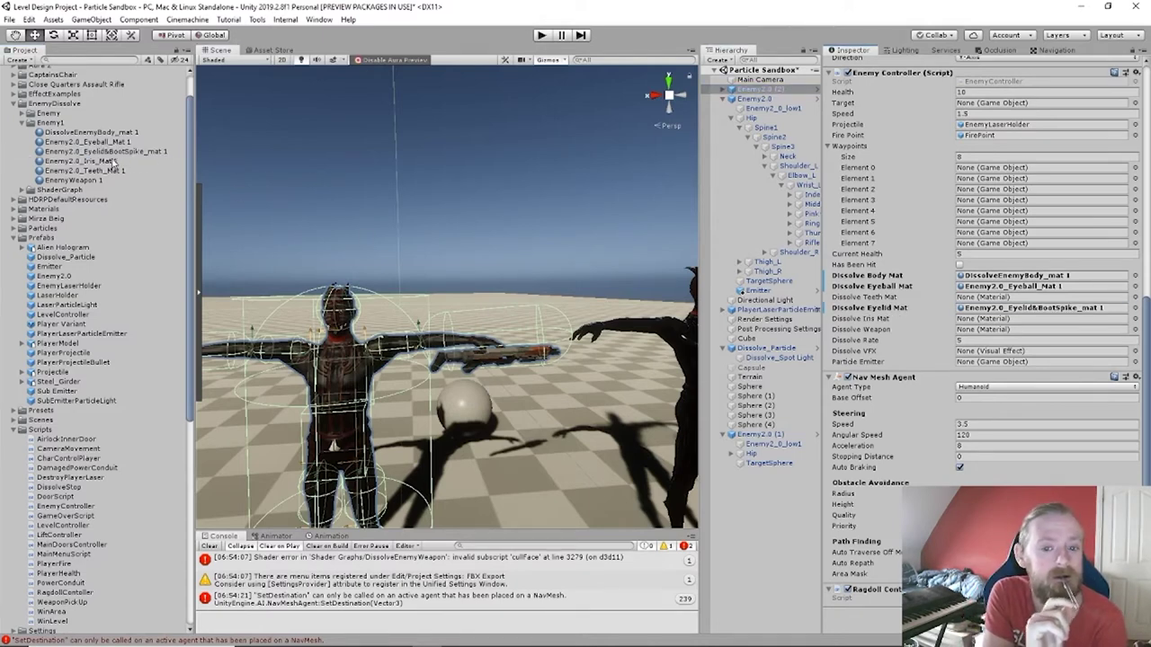
Assign Enemy2.0_Iris_Mat 1, Enemy2.0_Teeth_Mat 1 and EnemyWeapon 1 to the new enemy's Dissolve Iris Mat, Teeth Mat and Weapon fields.
{"action": "left_click_drag", "start_coordinate": [108, 160], "coordinate": [961, 321]}
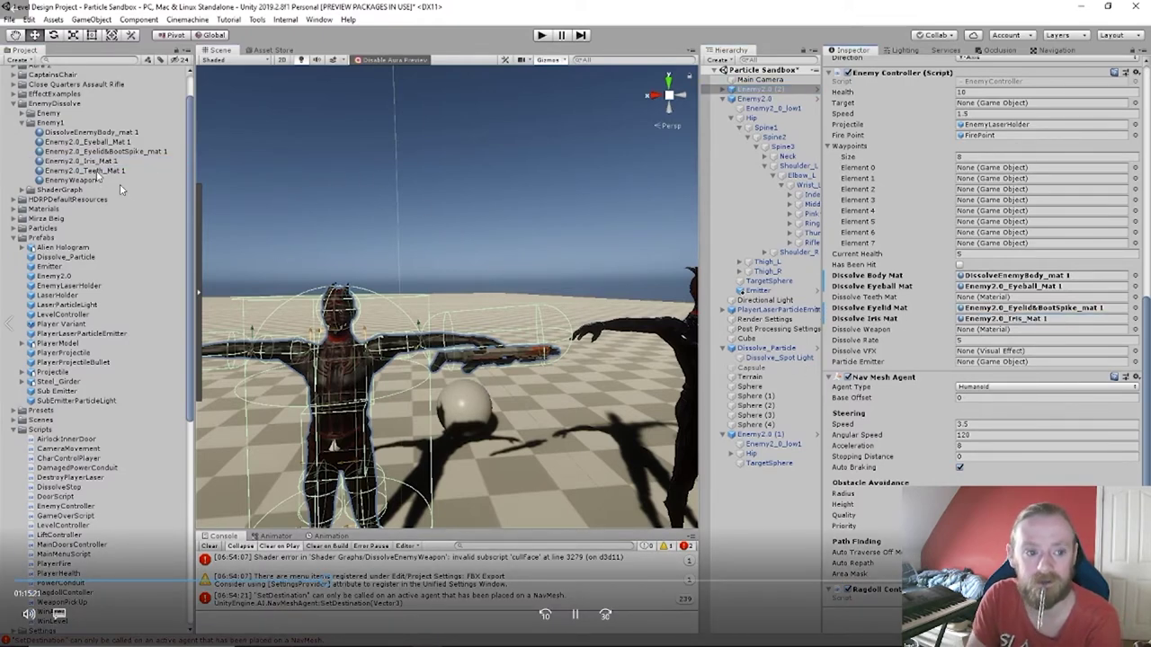
{"action": "left_click_drag", "start_coordinate": [95, 172], "coordinate": [987, 297]}
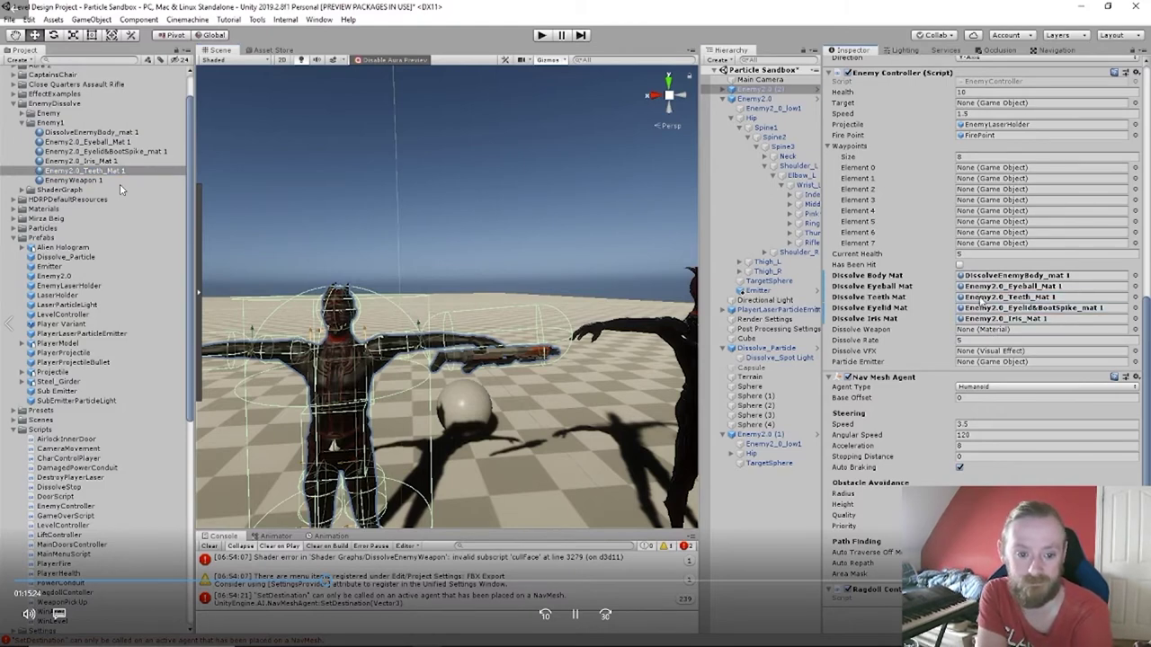
{"action": "left_click", "coordinate": [119, 181]}
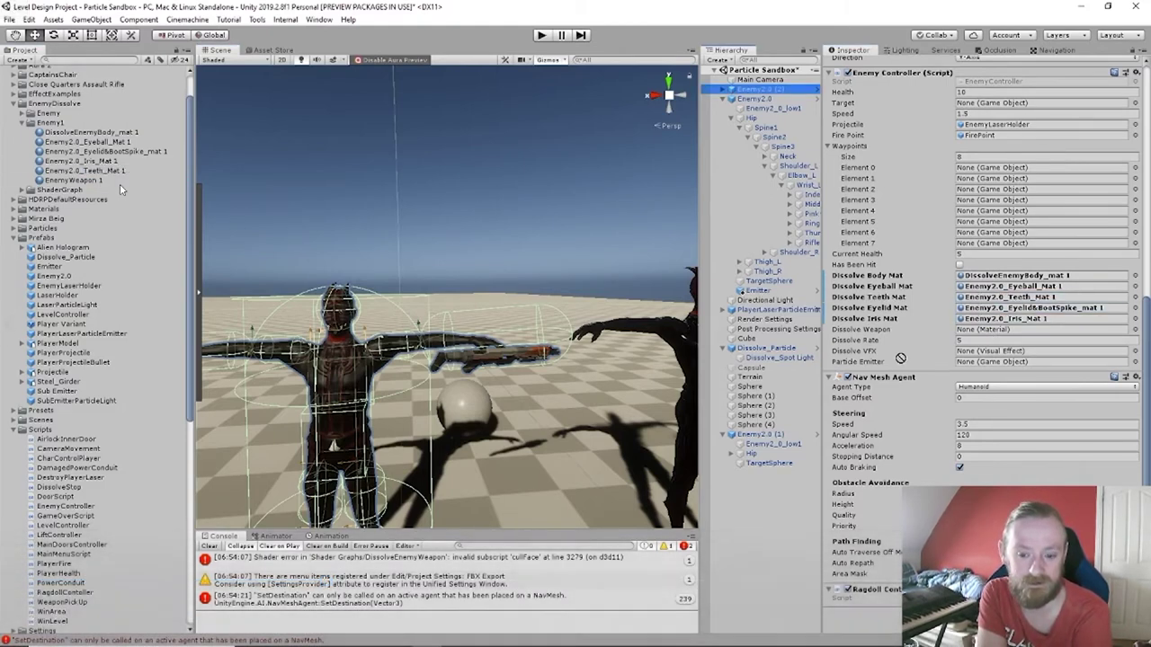
{"action": "left_click_drag", "start_coordinate": [120, 183], "coordinate": [982, 335]}
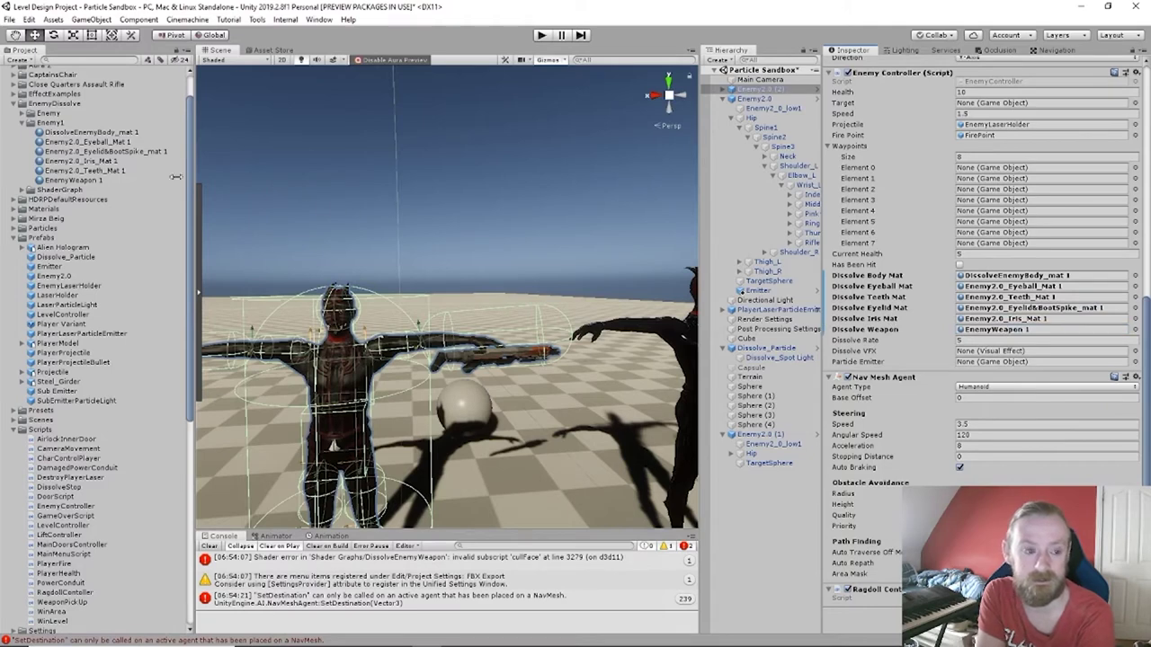
Try the Dissolve Time of DissolveEnemyBody_mat 1 again, return it to 0 and compare the enemies in the scene.
{"action": "left_click", "coordinate": [90, 132]}
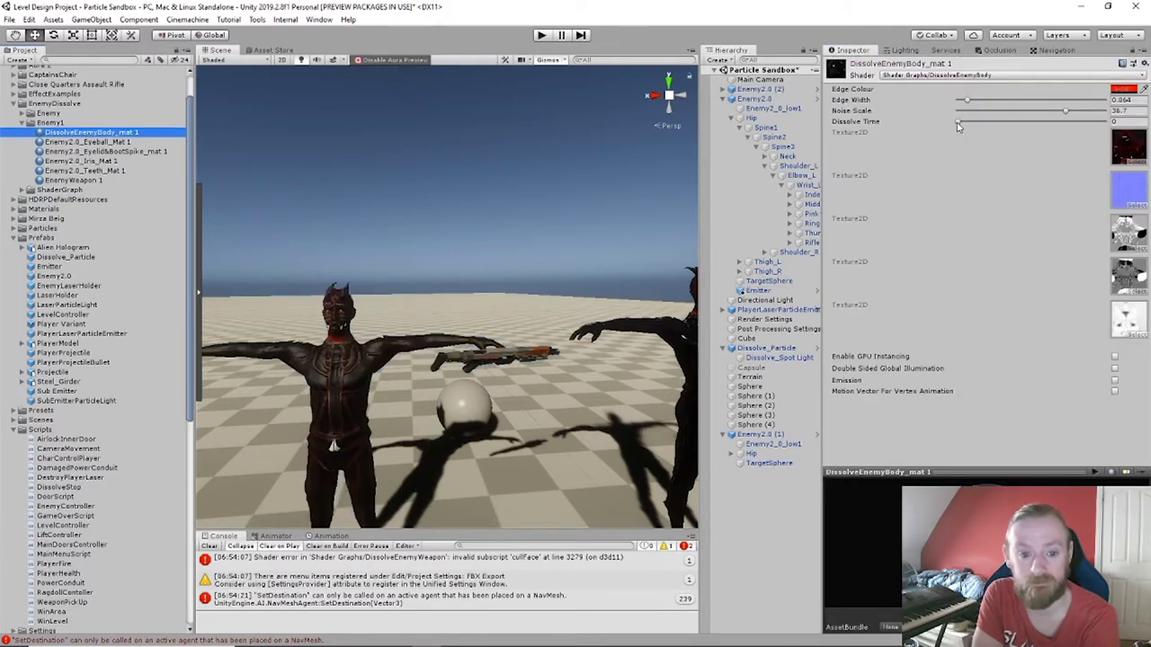
{"action": "mouse_move", "coordinate": [958, 122]}
{"action": "left_mouse_down"}
{"action": "mouse_move", "coordinate": [1107, 124]}
{"action": "mouse_move", "coordinate": [1140, 147]}
{"action": "mouse_move", "coordinate": [955, 125]}
{"action": "left_mouse_up"}
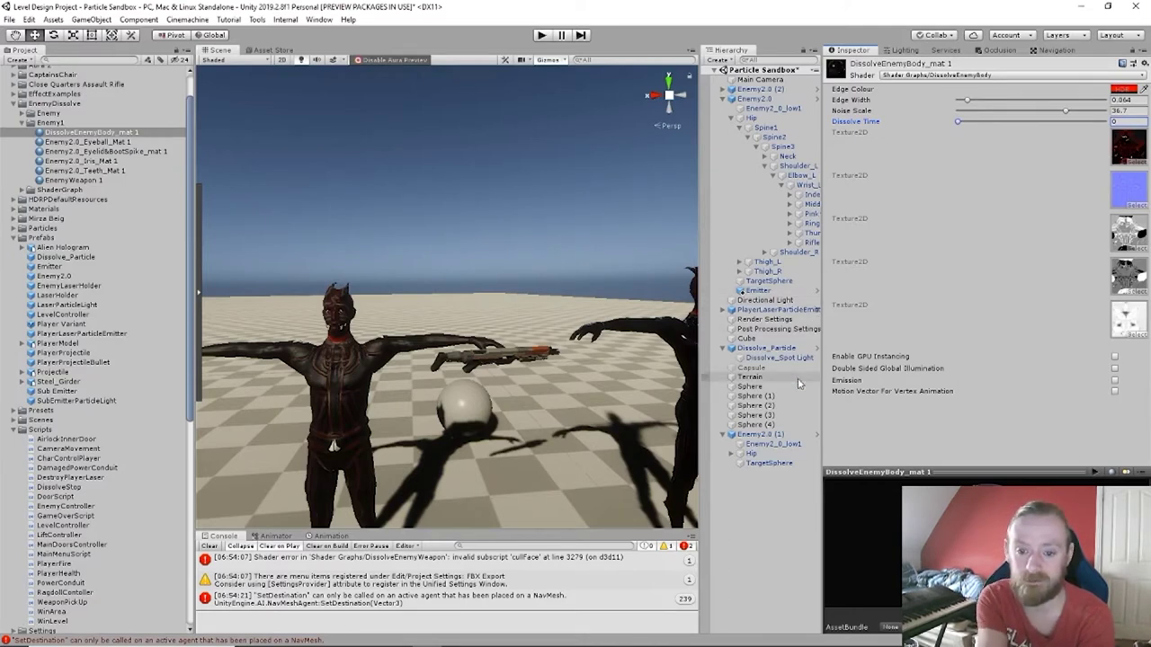
{"action": "scroll", "coordinate": [645, 299], "scroll_direction": "down", "scroll_amount": 5}
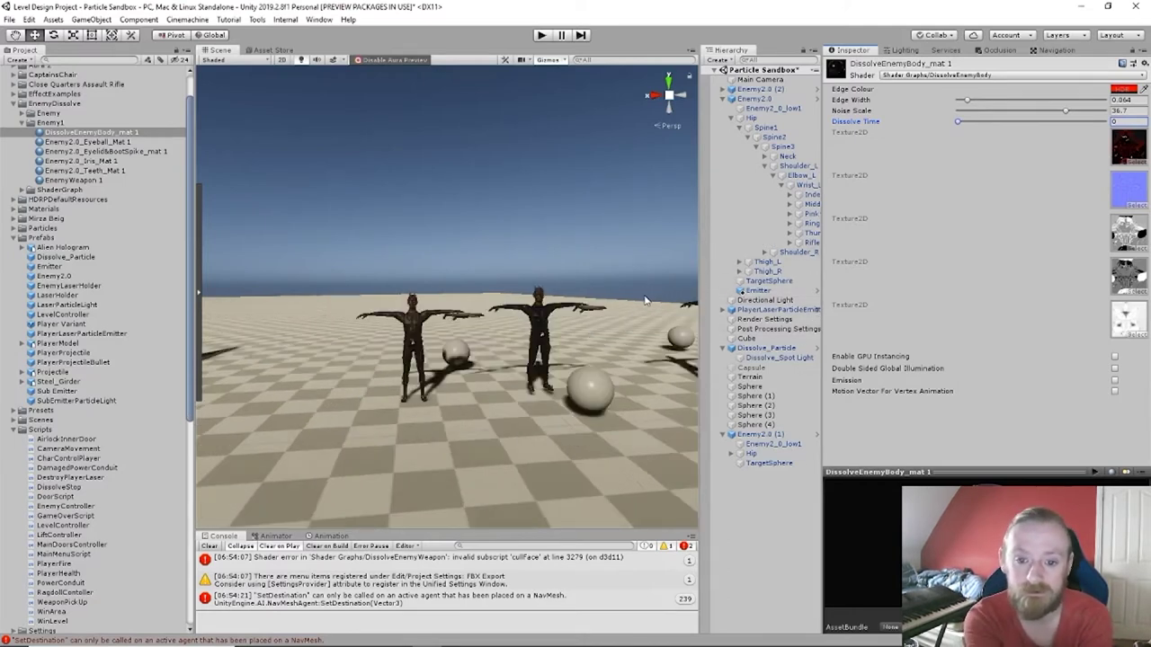
{"action": "scroll", "coordinate": [645, 300], "scroll_direction": "up", "scroll_amount": 5}
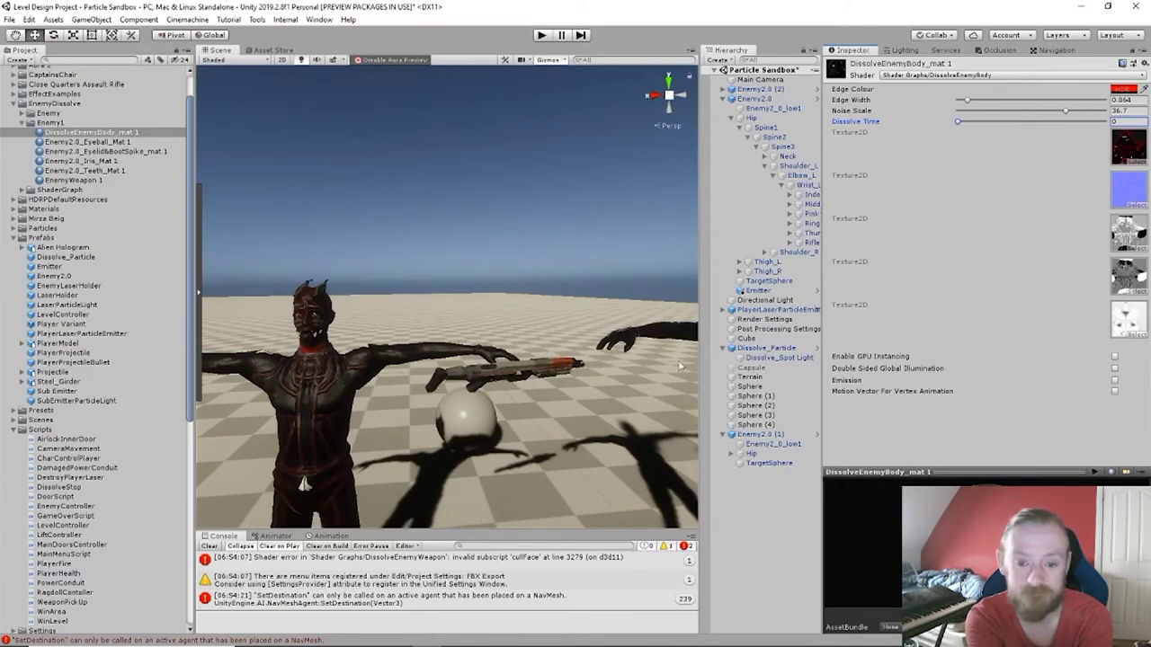
Compare the mesh materials of Enemy2_0_low1 under Enemy2.0 (1) with the dissolve materials assigned in its Enemy Controller.
{"action": "left_click", "coordinate": [774, 445]}
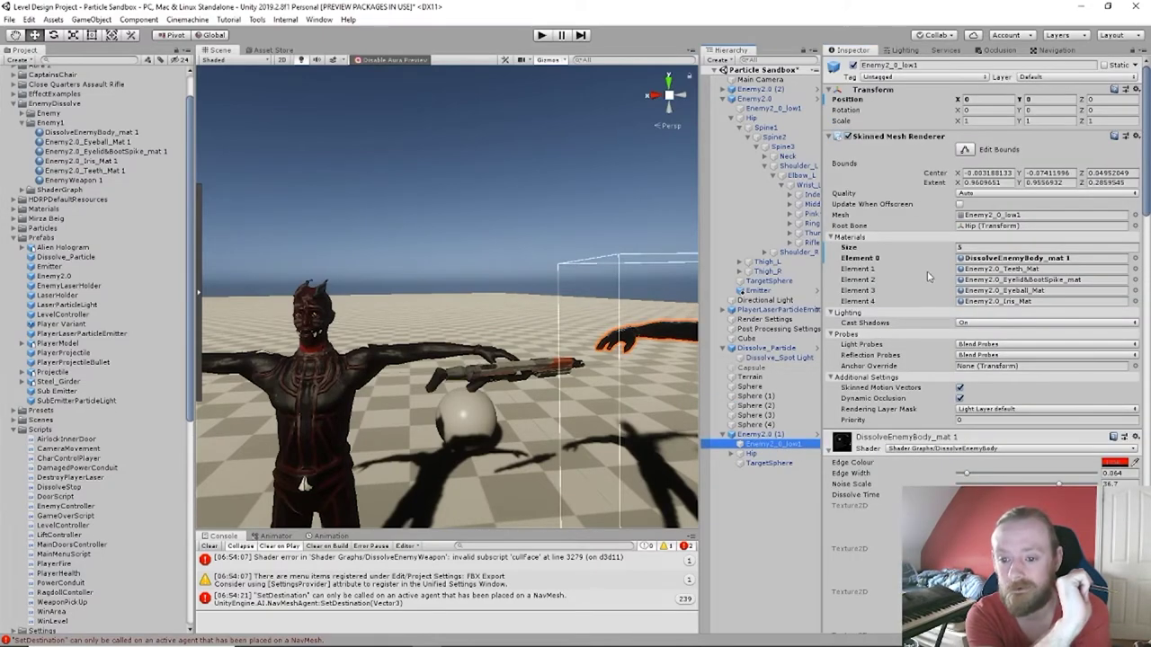
{"action": "scroll", "coordinate": [930, 277], "scroll_direction": "down", "scroll_amount": 10}
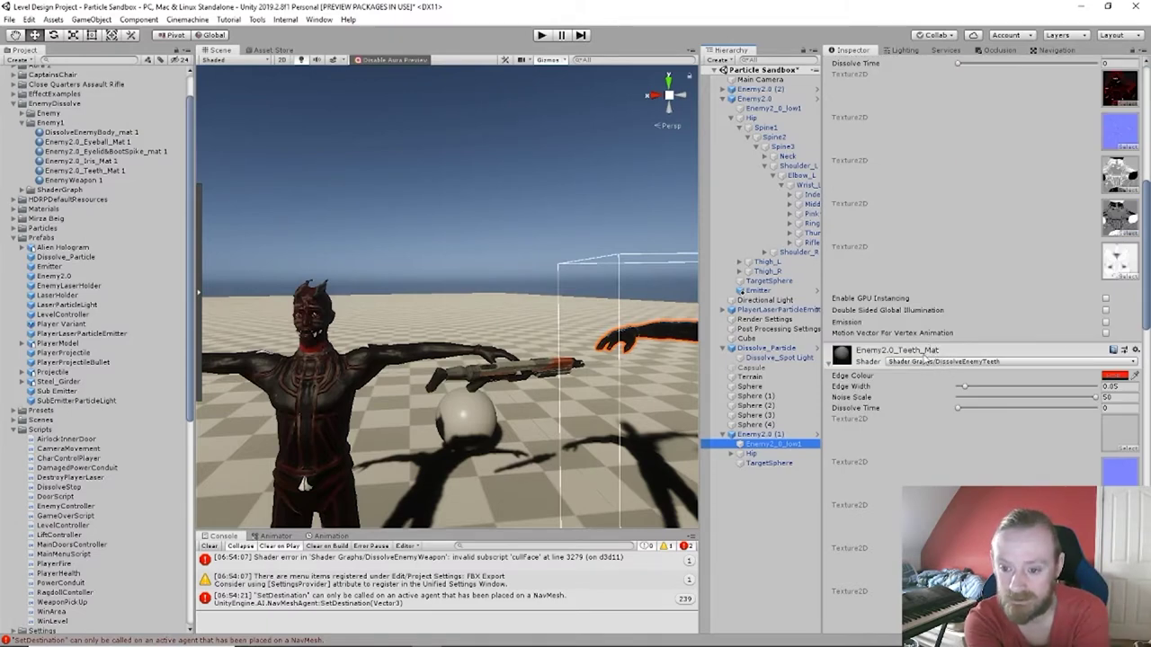
{"action": "scroll", "coordinate": [925, 362], "scroll_direction": "down", "scroll_amount": 3}
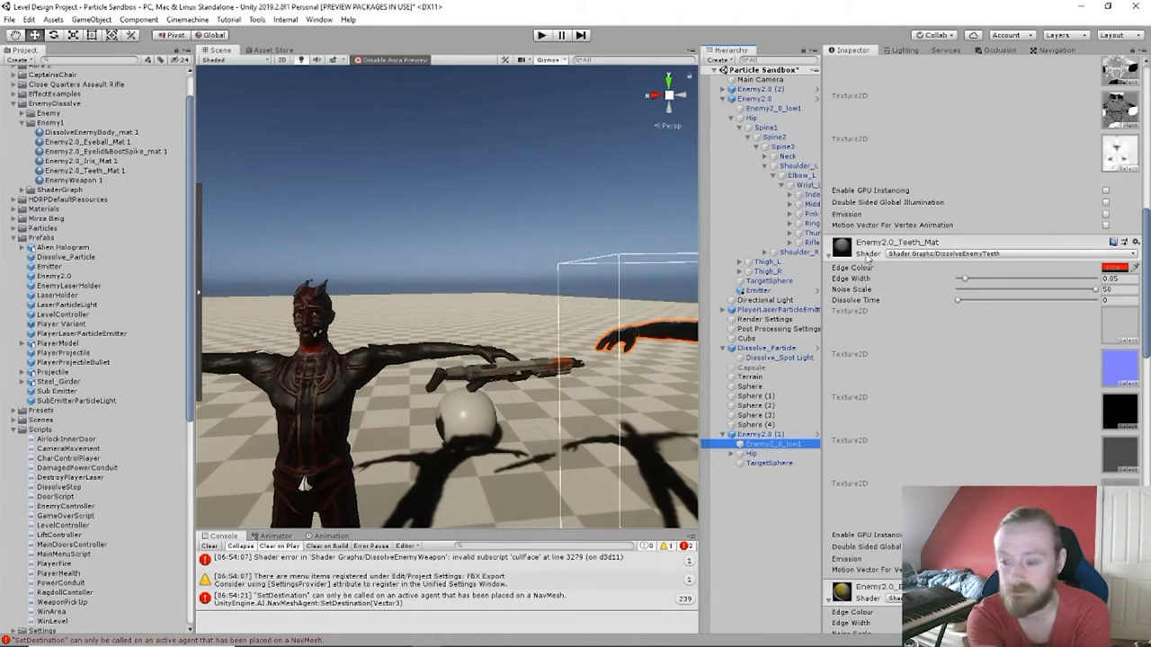
{"action": "scroll", "coordinate": [868, 261], "scroll_direction": "up", "scroll_amount": 12}
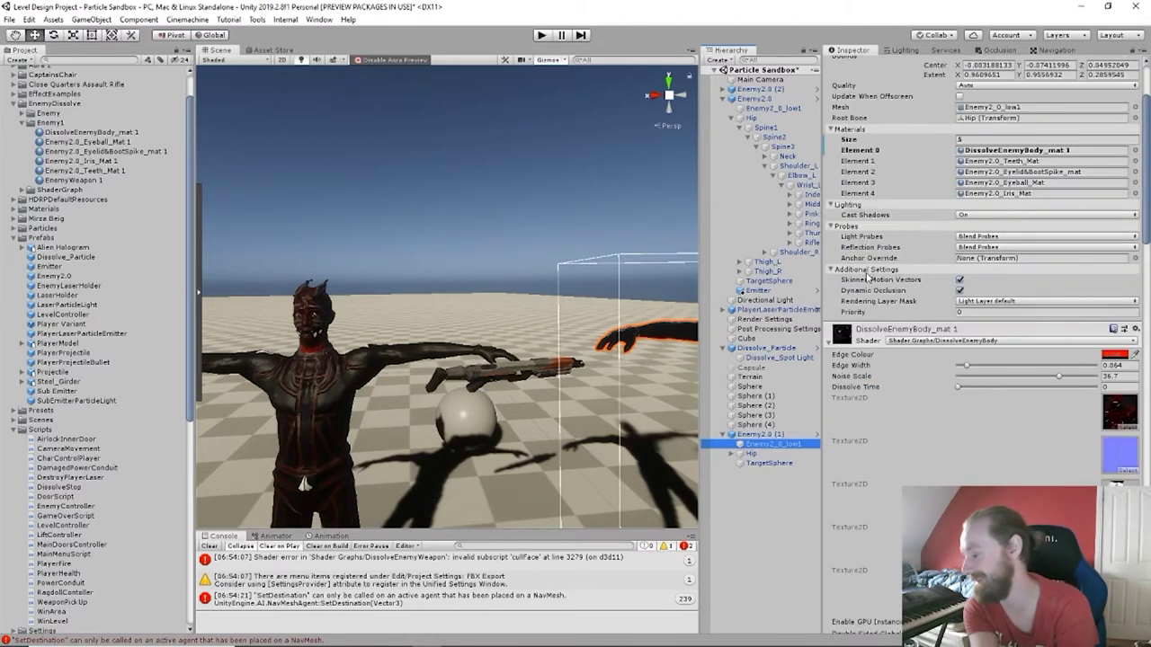
{"action": "left_click", "coordinate": [781, 437]}
{"action": "scroll", "coordinate": [951, 422], "scroll_direction": "down", "scroll_amount": 6}
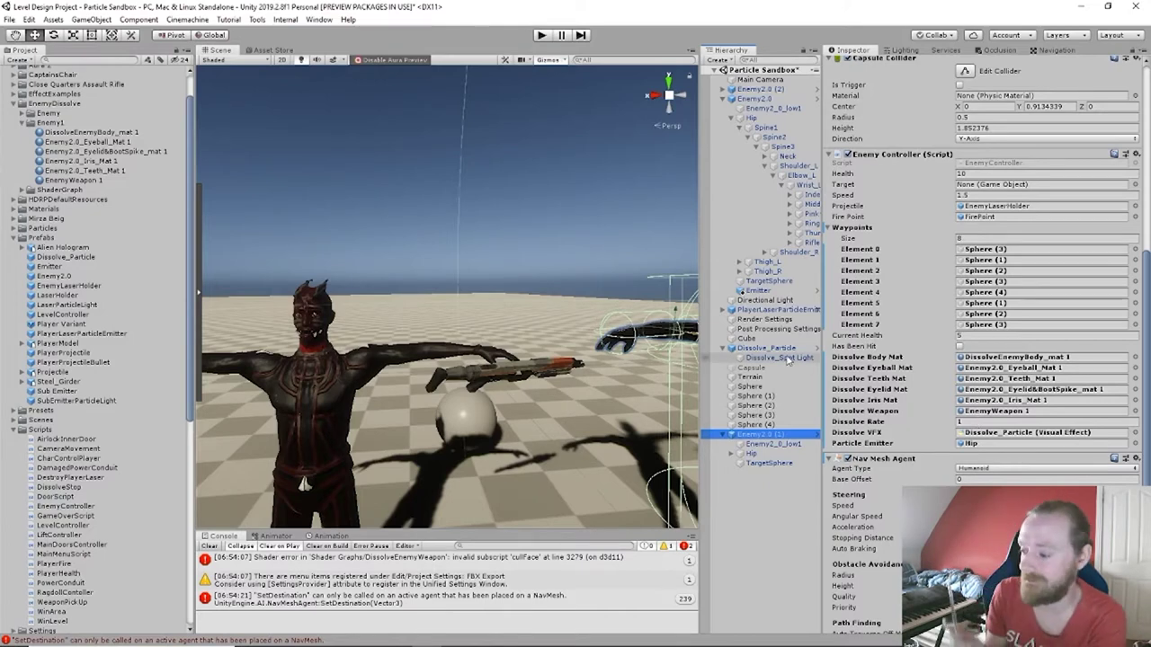
{"action": "left_click", "coordinate": [773, 445]}
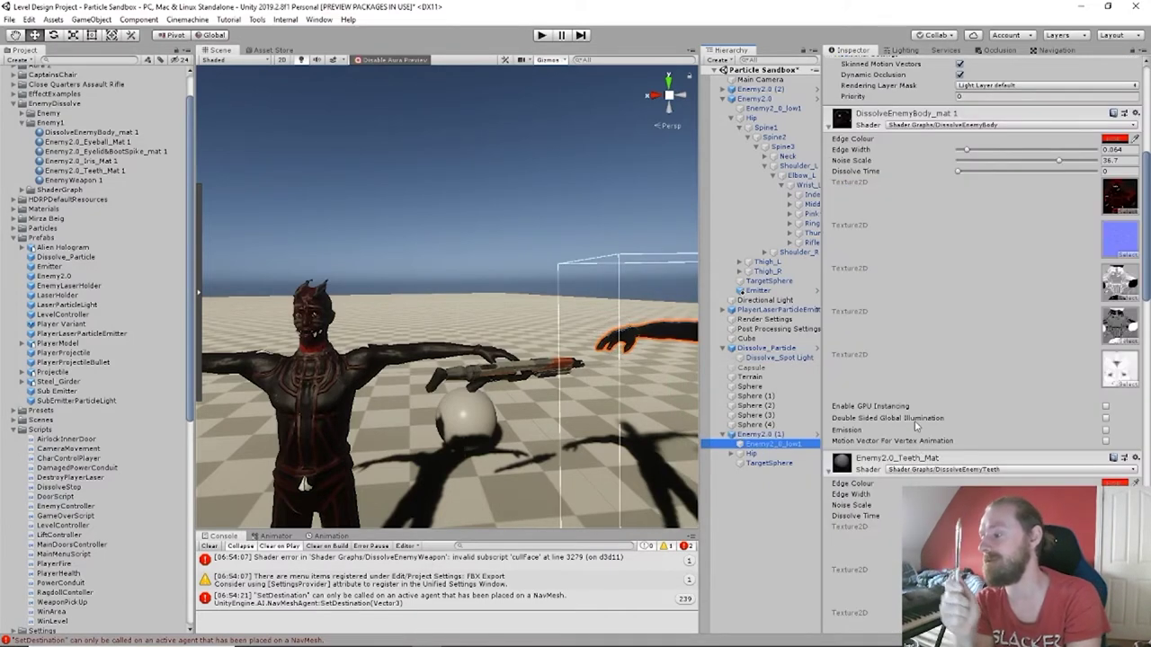
{"action": "scroll", "coordinate": [915, 426], "scroll_direction": "down", "scroll_amount": 3}
{"action": "scroll", "coordinate": [915, 426], "scroll_direction": "up", "scroll_amount": 3}
{"action": "scroll", "coordinate": [915, 426], "scroll_direction": "down", "scroll_amount": 3}
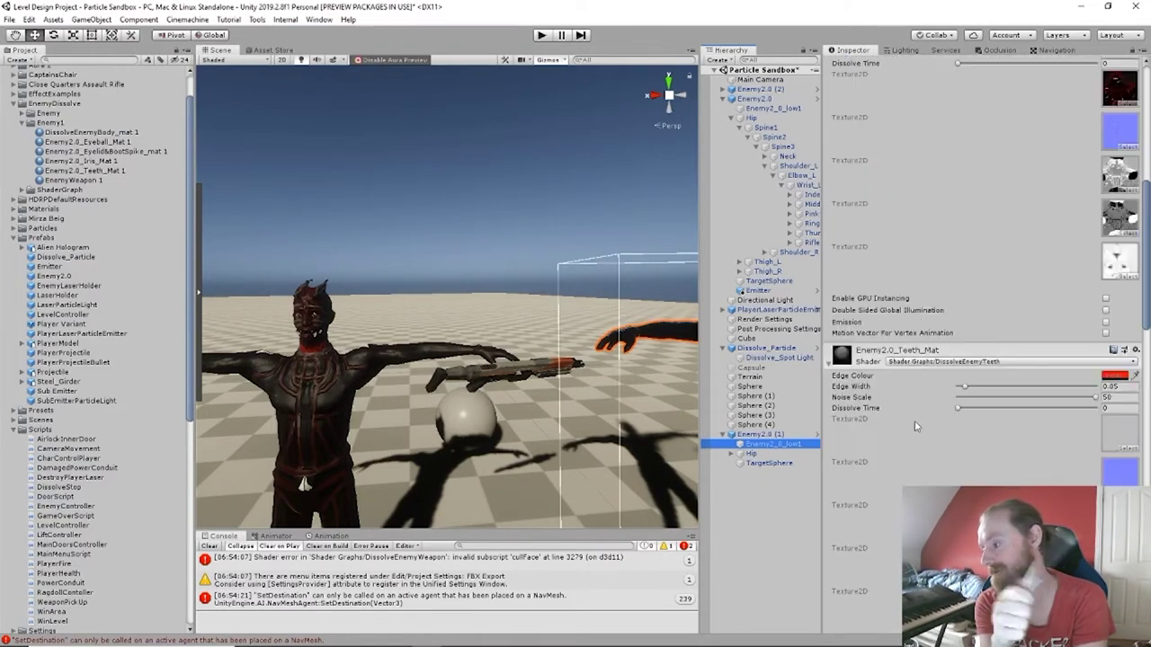
Try to replace Enemy2.0_Teeth_Mat on the Enemy2_0_low1 mesh of Enemy2.0 (1) with Enemy2.0_Teeth_Mat 1.
{"action": "left_click_drag", "start_coordinate": [106, 171], "coordinate": [898, 549]}
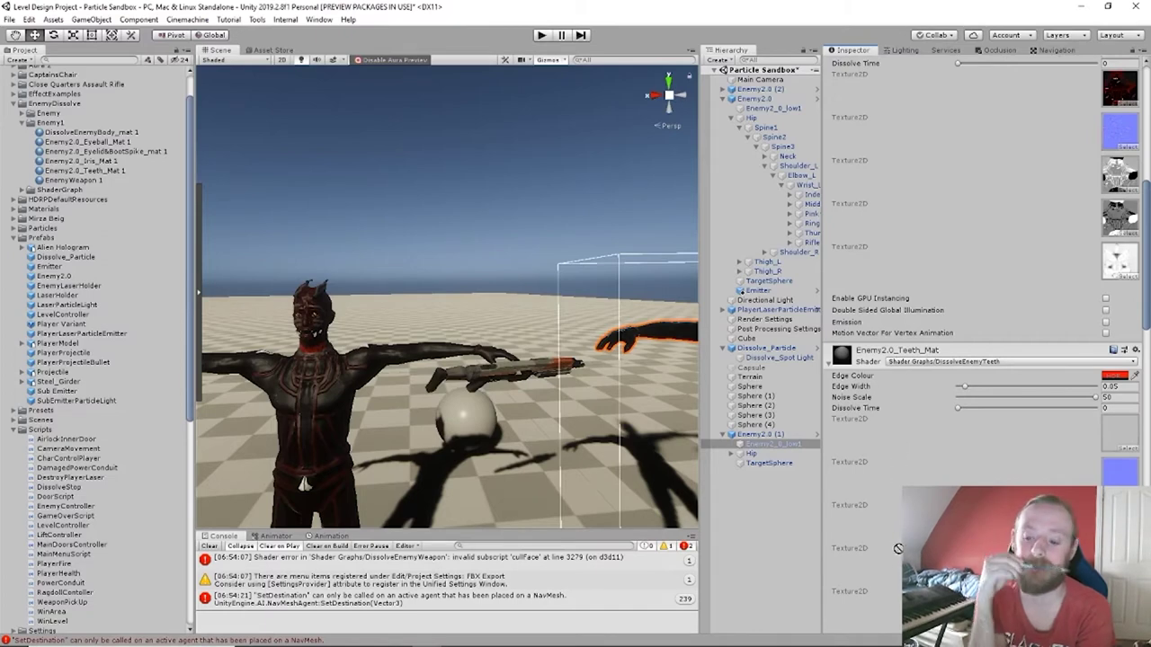
{"action": "left_click_drag", "start_coordinate": [916, 414], "coordinate": [927, 364]}
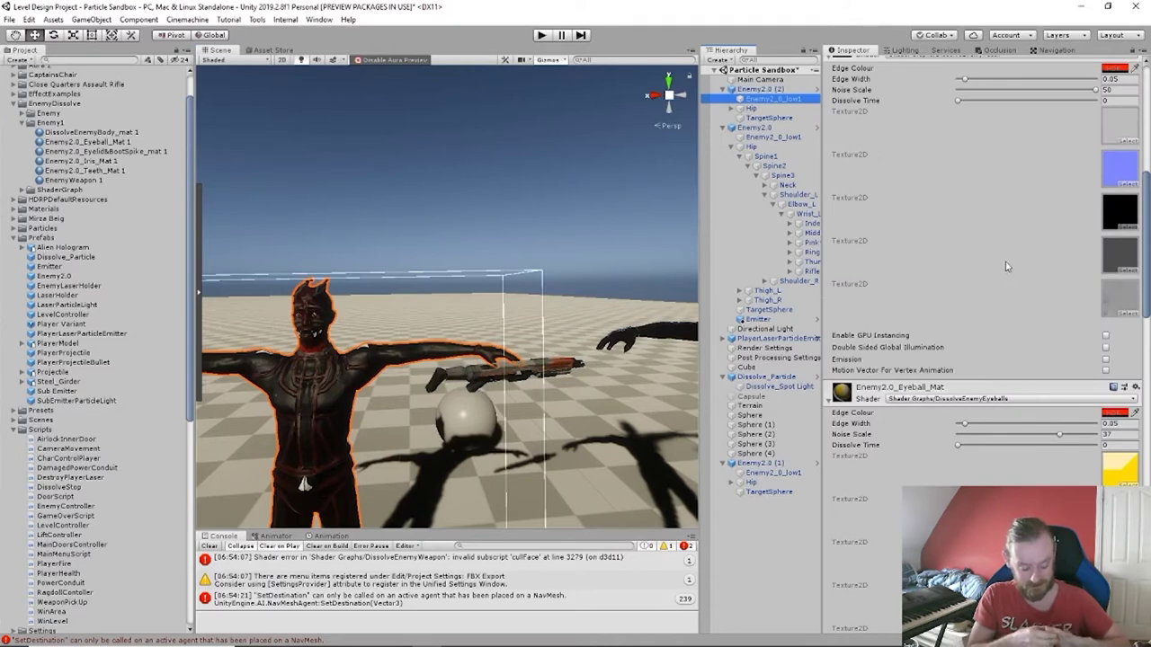
On the Enemy2.0 (2) mesh, test DissolveEnemyBody_mat at Dissolve Time 1, compare the enemies in the scene and return it to 0.
{"action": "scroll", "coordinate": [1006, 266], "scroll_direction": "up", "scroll_amount": 10}
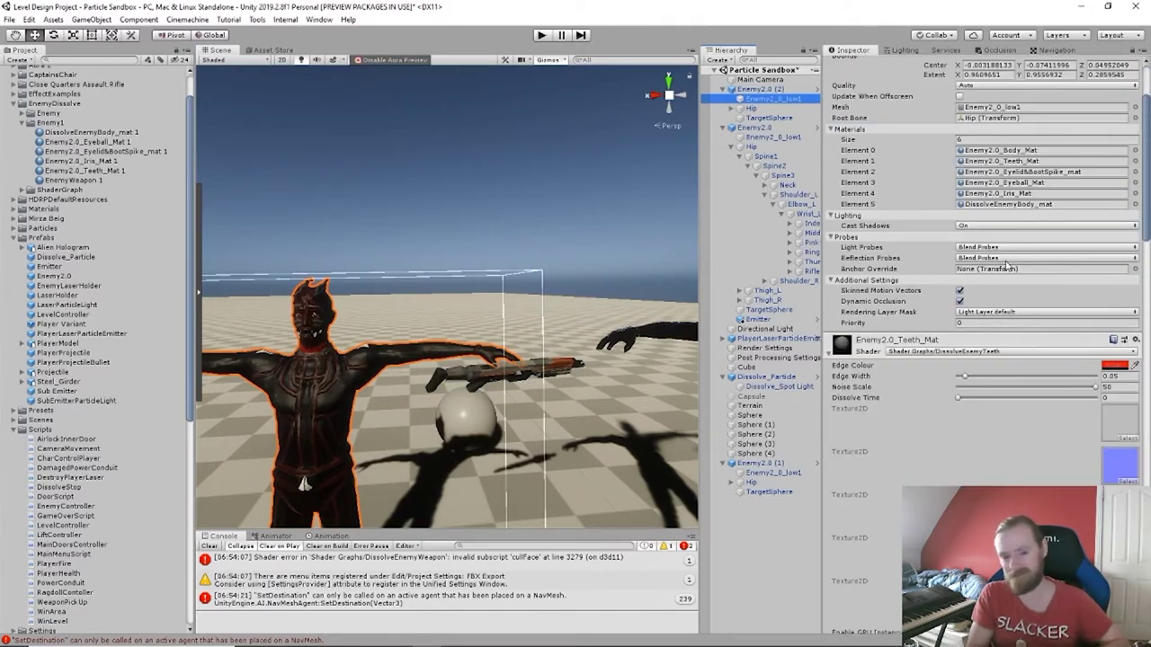
{"action": "scroll", "coordinate": [1005, 267], "scroll_direction": "down", "scroll_amount": 15}
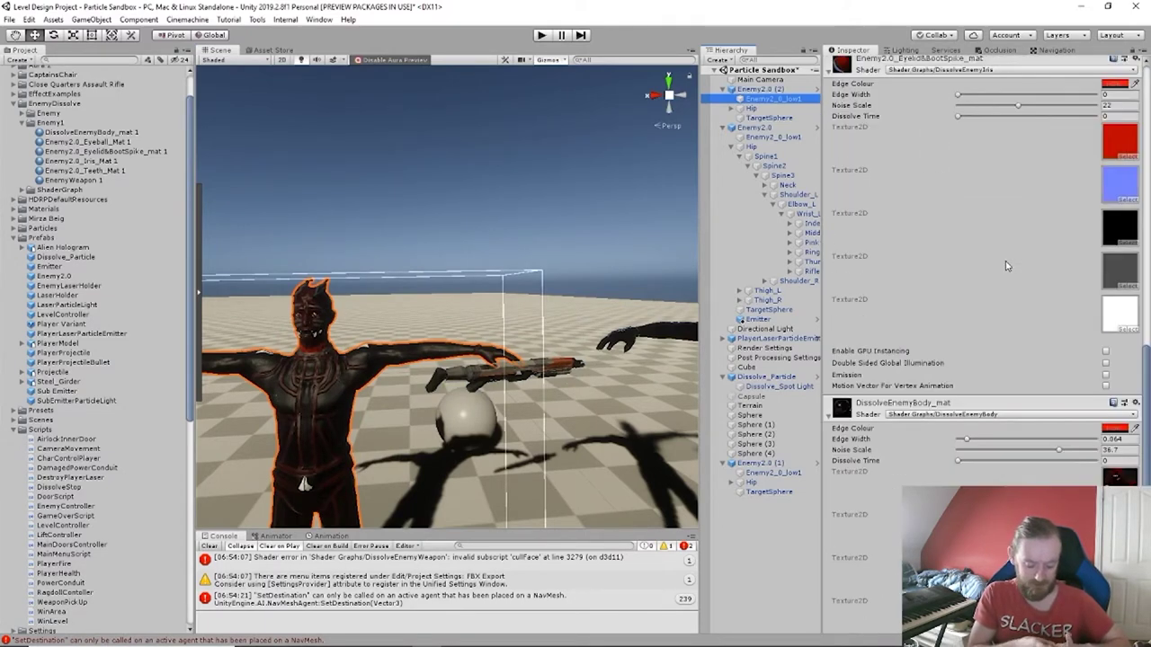
{"action": "scroll", "coordinate": [1005, 266], "scroll_direction": "down", "scroll_amount": 3}
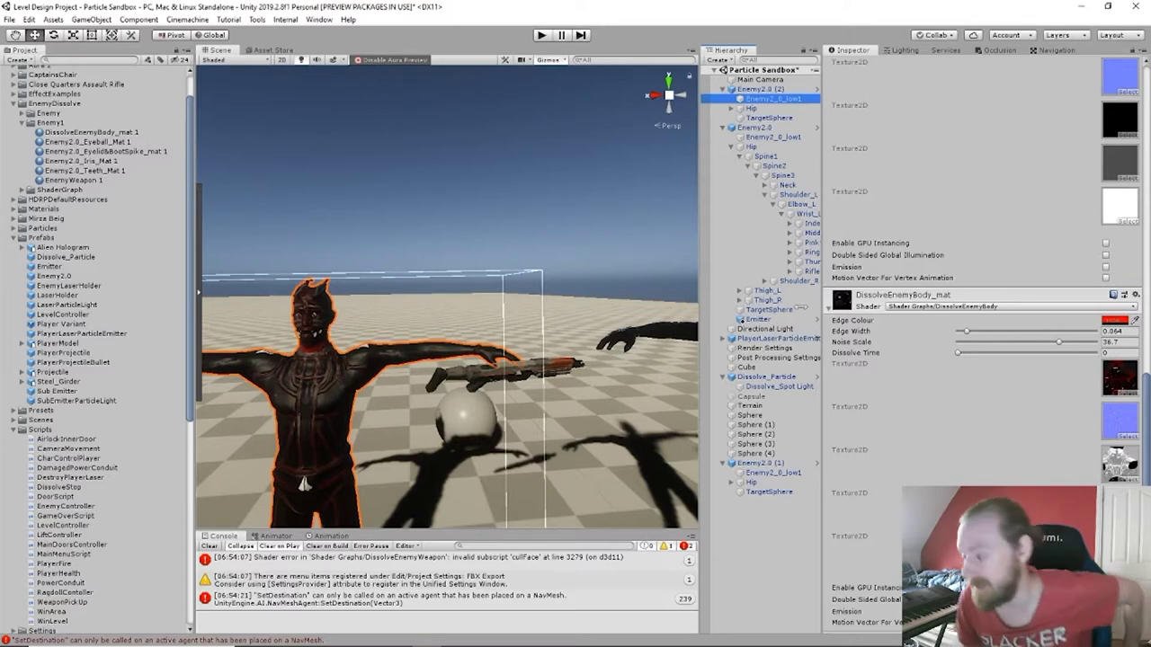
{"action": "left_click_drag", "start_coordinate": [959, 355], "coordinate": [1118, 368]}
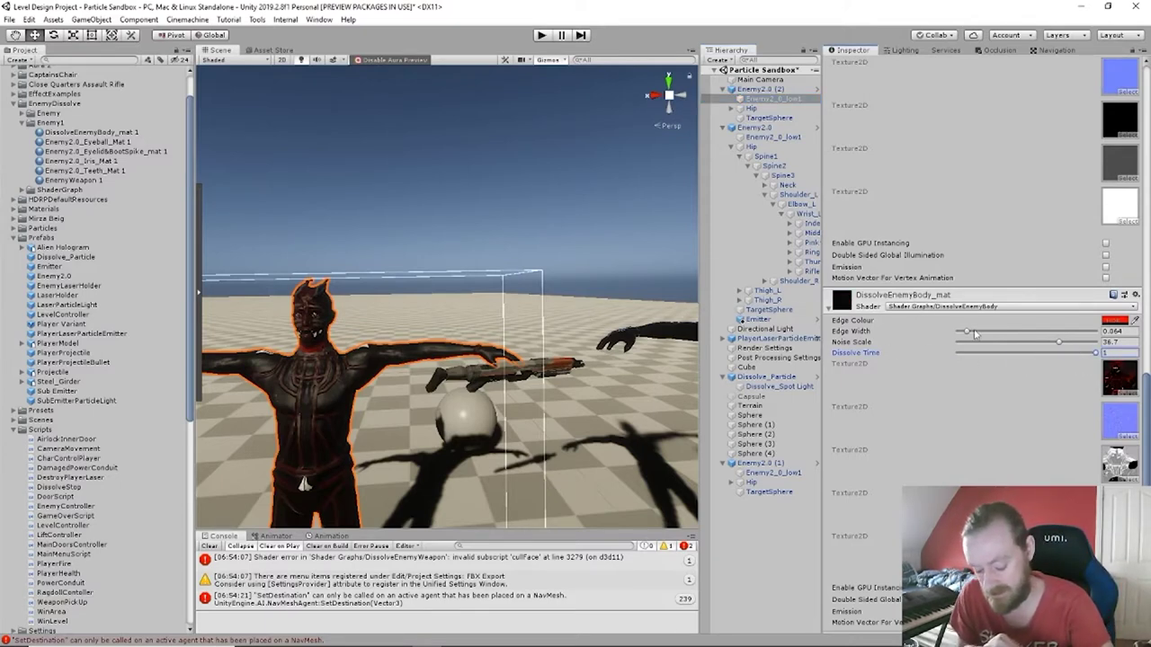
{"action": "right_click_drag", "start_coordinate": [625, 194], "coordinate": [697, 205]}
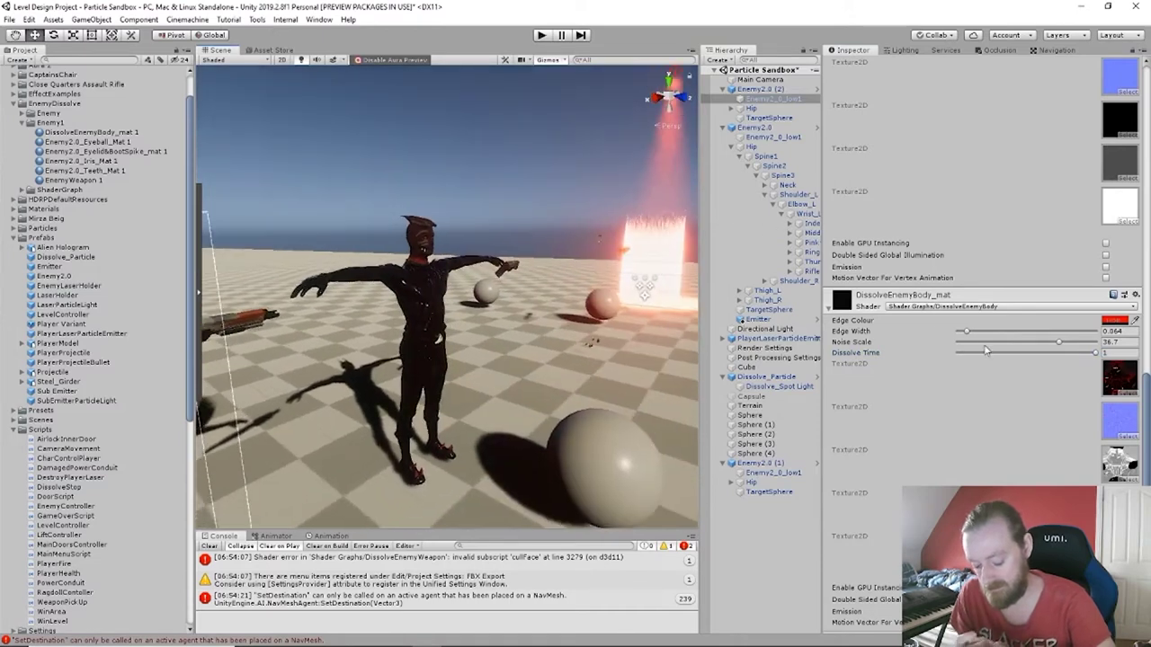
{"action": "left_click_drag", "start_coordinate": [987, 351], "coordinate": [896, 355]}
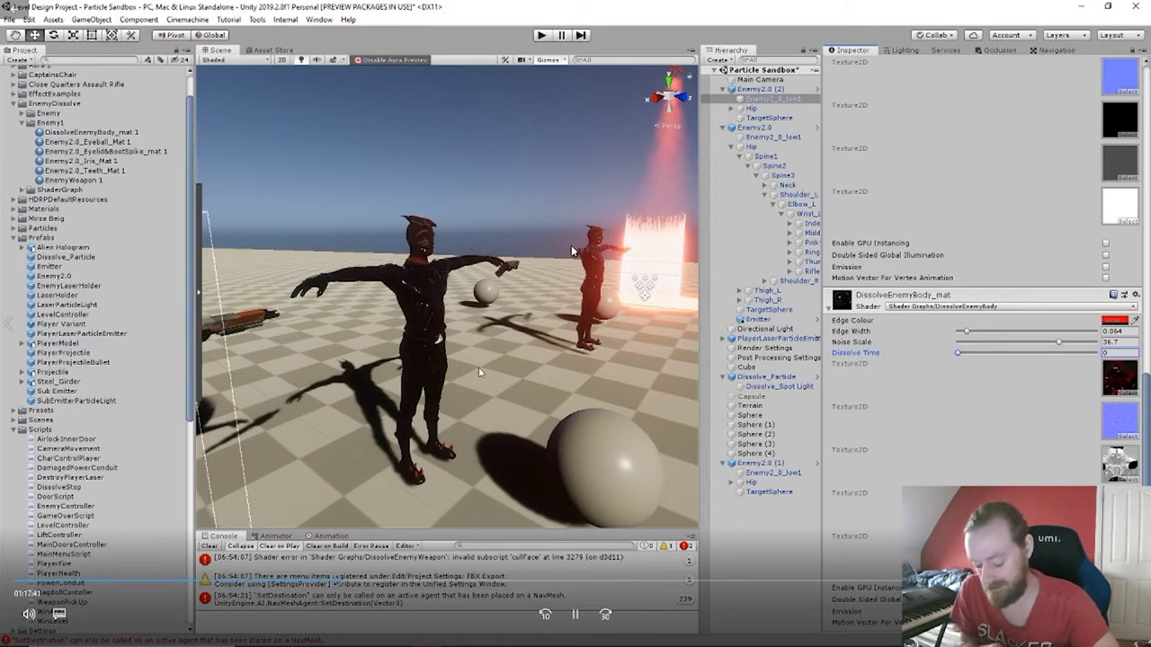
{"action": "right_click_drag", "start_coordinate": [572, 250], "coordinate": [572, 250]}
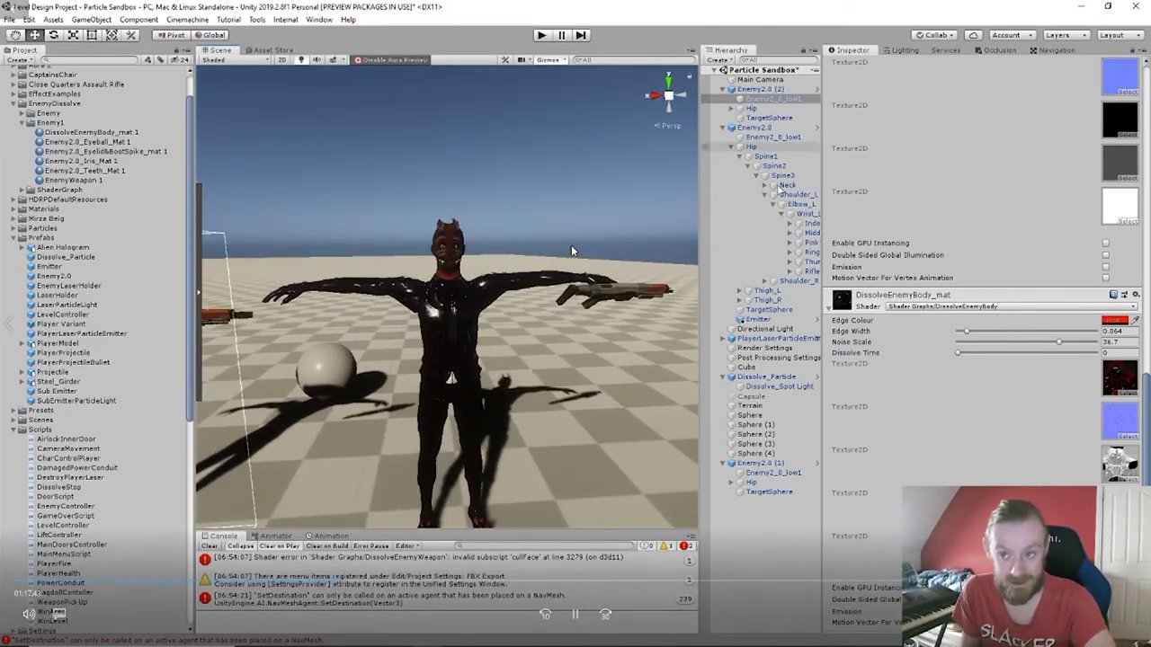
Widen the hierarchy and assign Enemy2.0_Eyeball_Mat 1 to the Dissolve Eyeball Mat field of Enemy2.0.
{"action": "left_click_drag", "start_coordinate": [821, 358], "coordinate": [986, 358]}
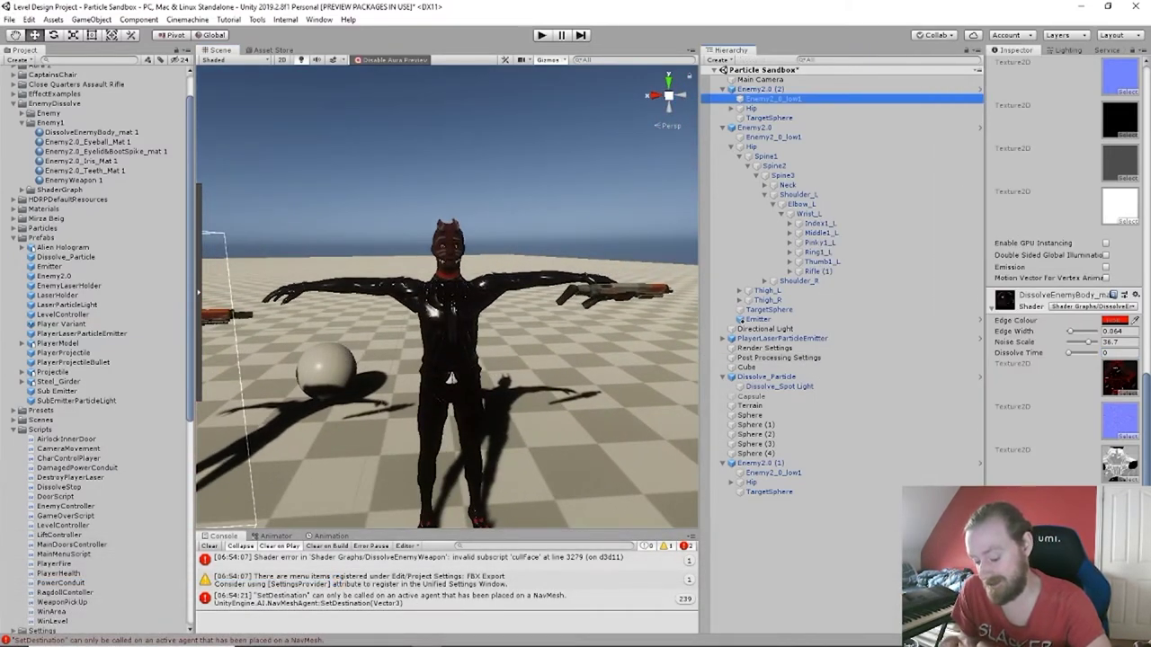
{"action": "left_click", "coordinate": [760, 128]}
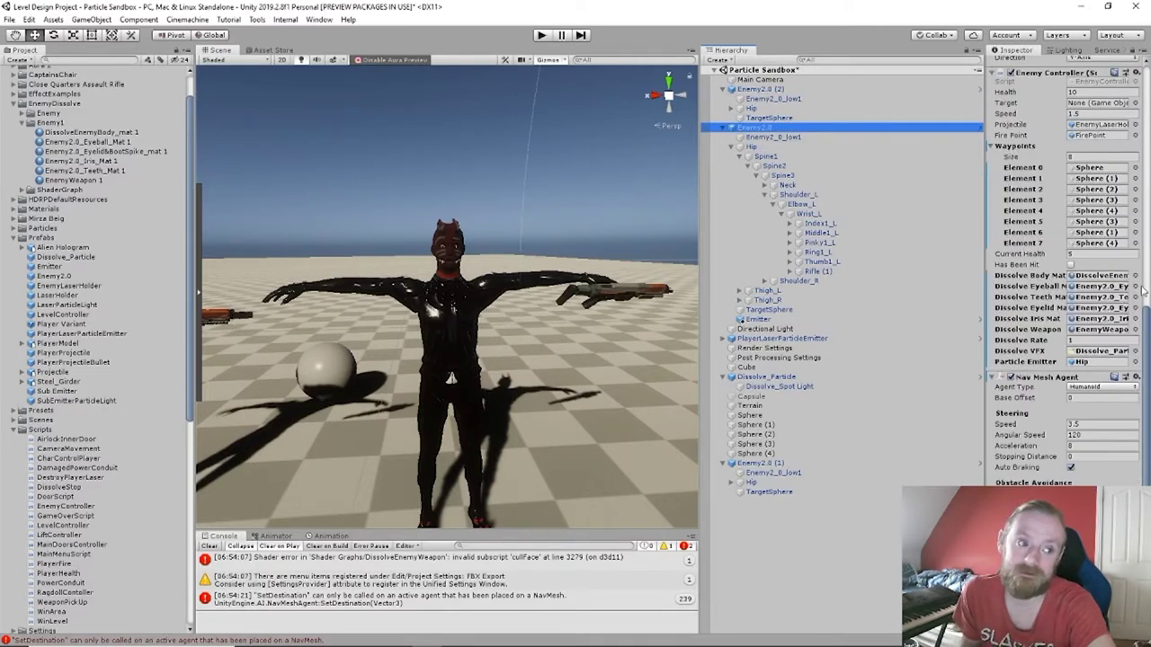
{"action": "left_click", "coordinate": [1136, 286]}
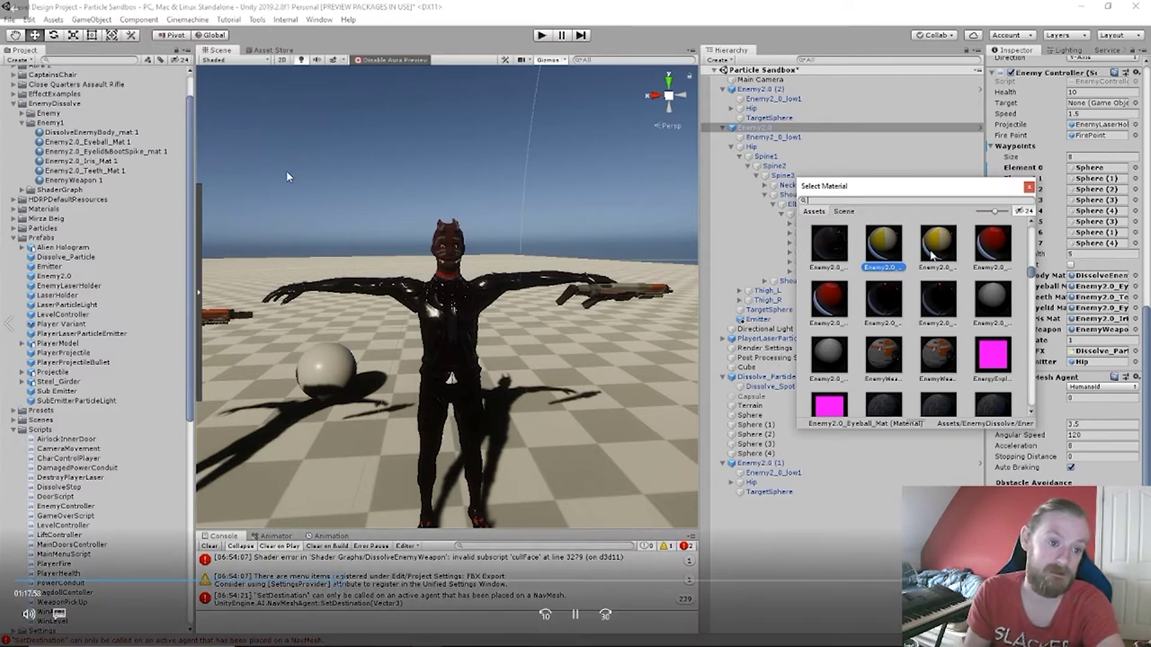
{"action": "left_click", "coordinate": [936, 256]}
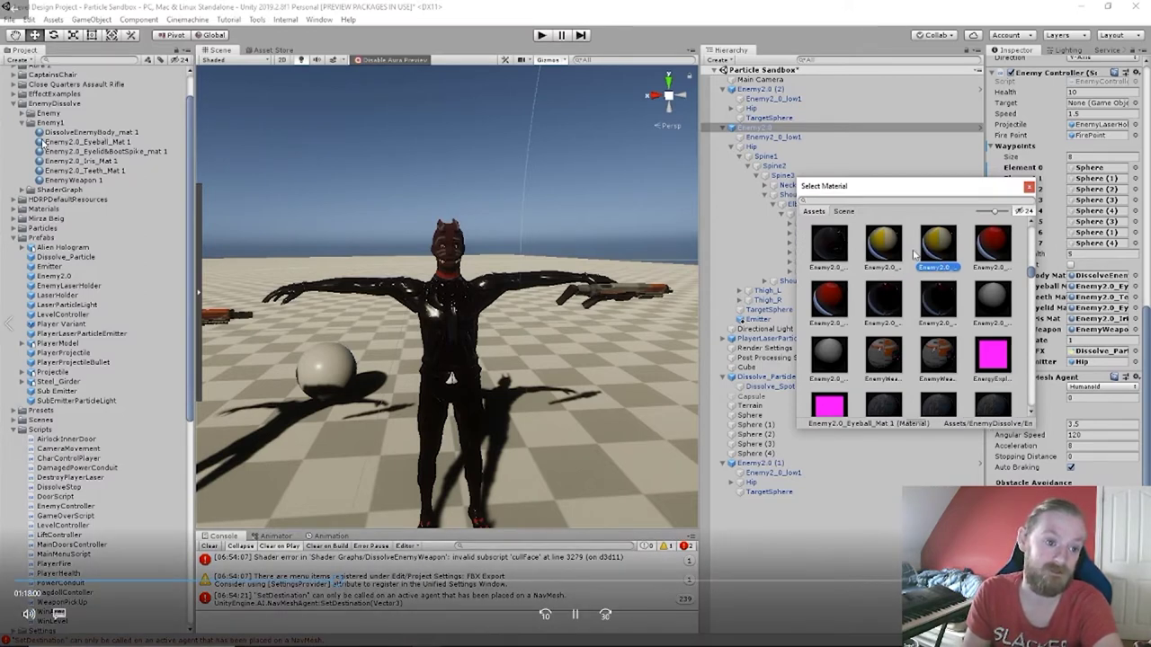
{"action": "left_click", "coordinate": [893, 256]}
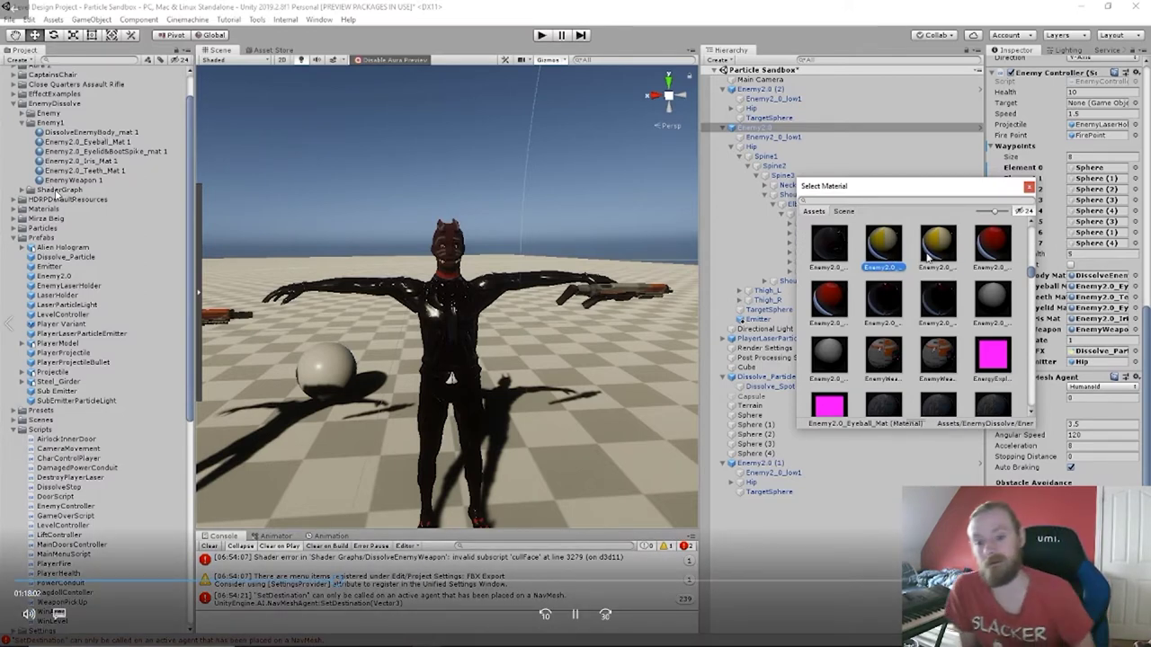
{"action": "double_click", "coordinate": [930, 257]}
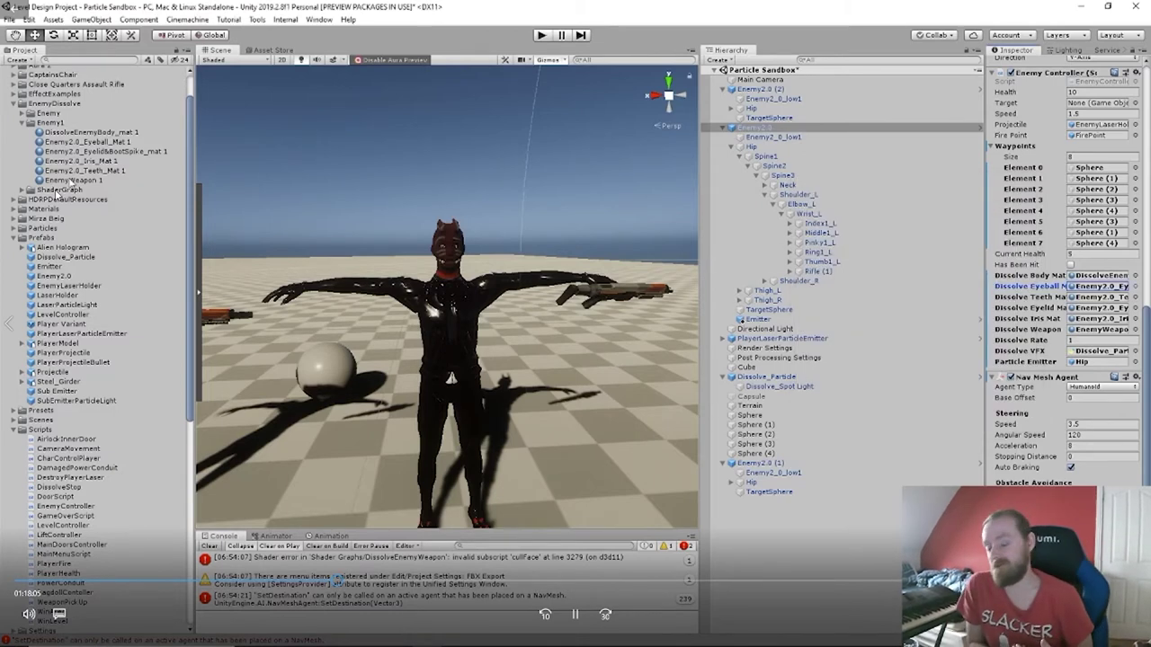
Set the Dissolve Time of Enemy2.0_Eyeball_Mat 1 to 1 and inspect the enemies' eyes in the scene.
{"action": "left_click", "coordinate": [85, 141]}
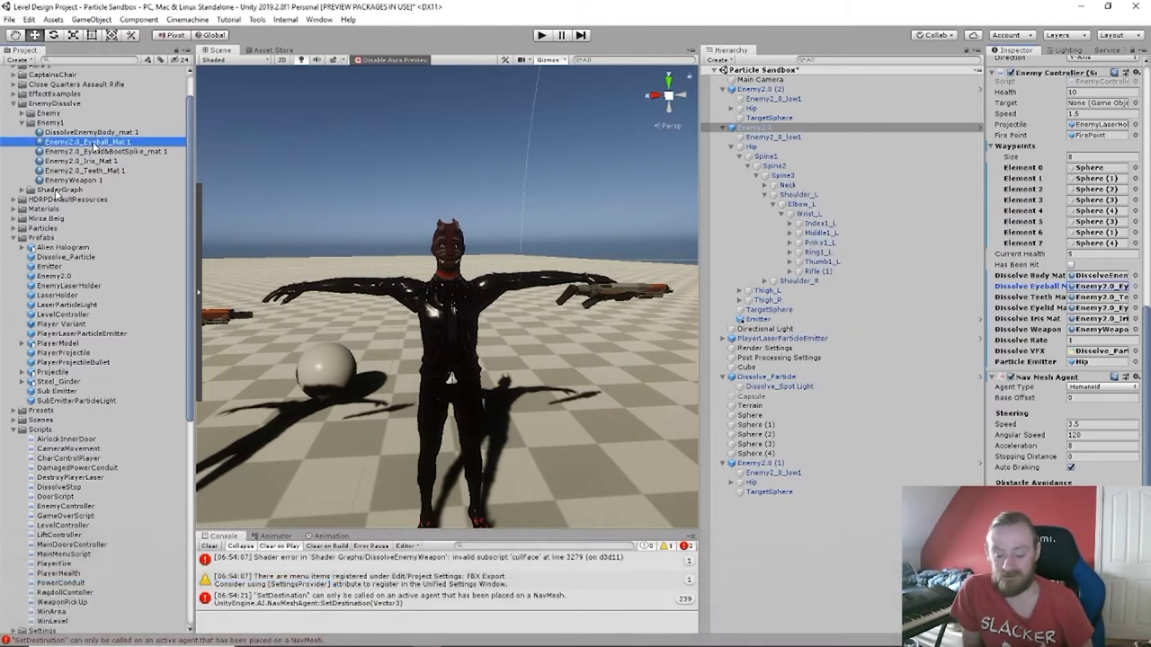
{"action": "left_click_drag", "start_coordinate": [1070, 123], "coordinate": [1104, 124]}
{"action": "mouse_move", "coordinate": [420, 311]}
{"action": "left_mouse_down", "text": "alt"}
{"action": "mouse_move", "coordinate": [283, 303]}
{"action": "mouse_move", "coordinate": [390, 295]}
{"action": "mouse_move", "coordinate": [386, 307]}
{"action": "mouse_move", "coordinate": [400, 305]}
{"action": "left_mouse_up", "text": "alt"}
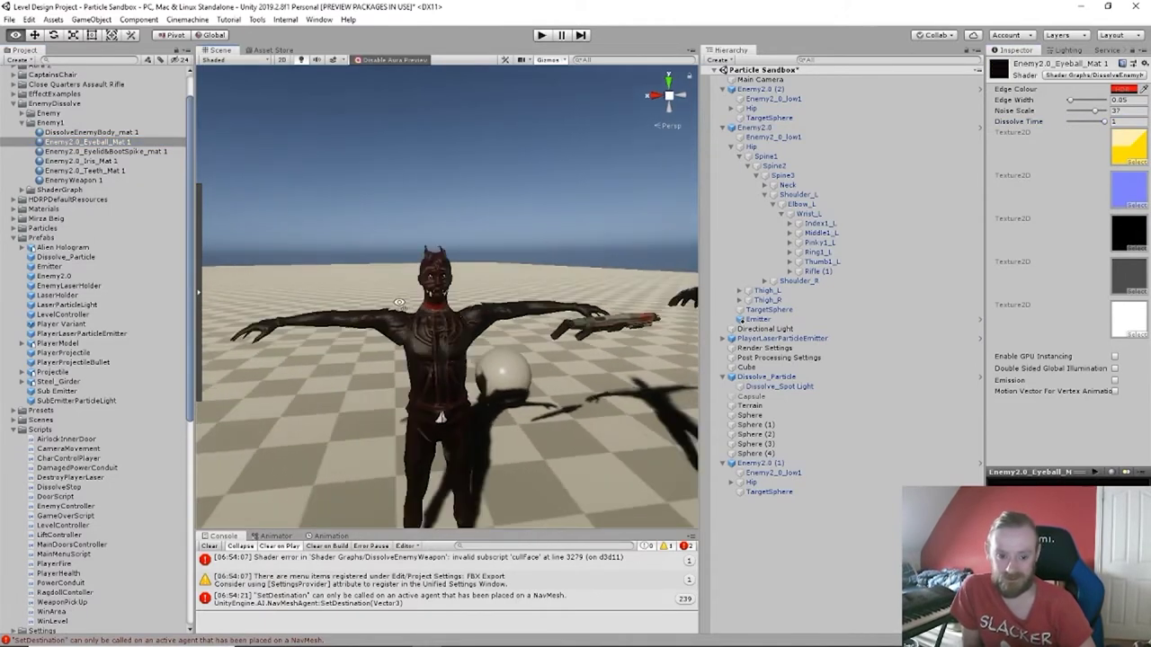
{"action": "scroll", "coordinate": [400, 305], "scroll_direction": "up", "scroll_amount": 4, "text": "alt"}
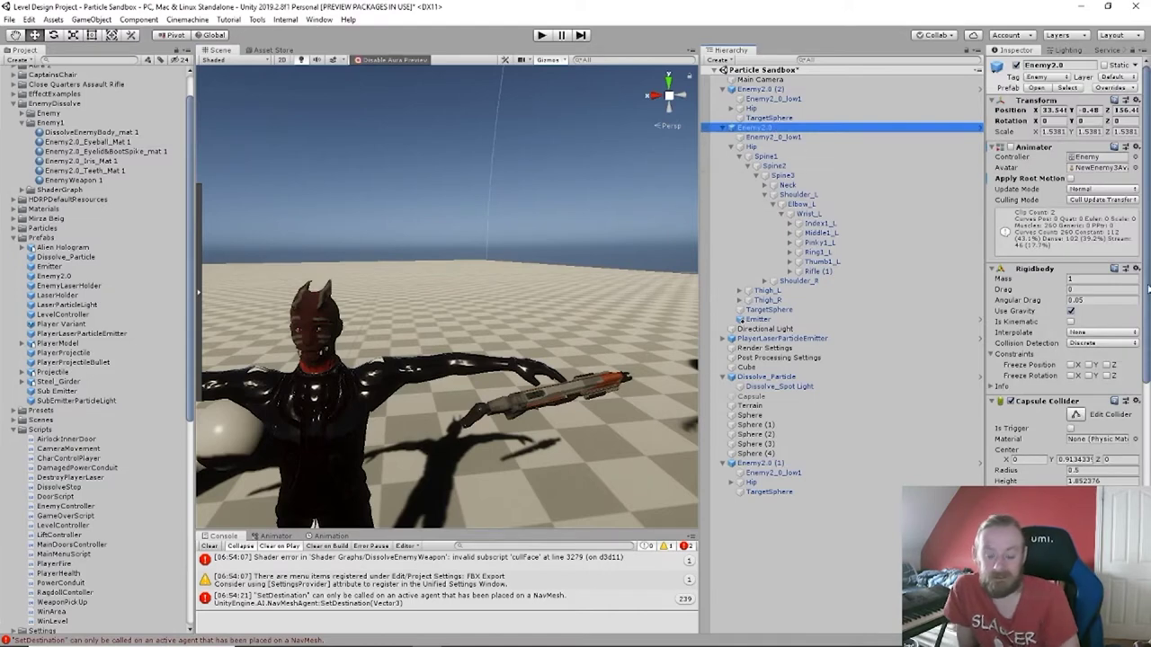
Reselect Enemy2.0_Eyeball_Mat 1 for Enemy2.0's Dissolve Eyeball Mat field and check the enemy in the scene.
{"action": "scroll", "coordinate": [1119, 369], "scroll_direction": "down", "scroll_amount": 10}
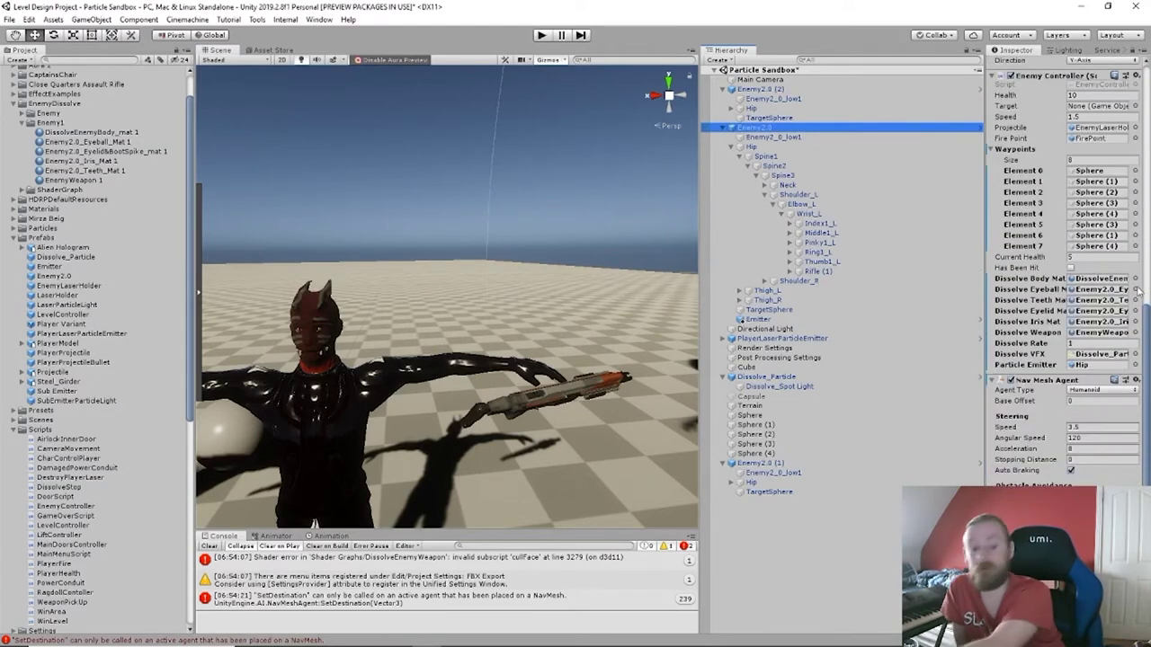
{"action": "left_click", "coordinate": [1136, 289]}
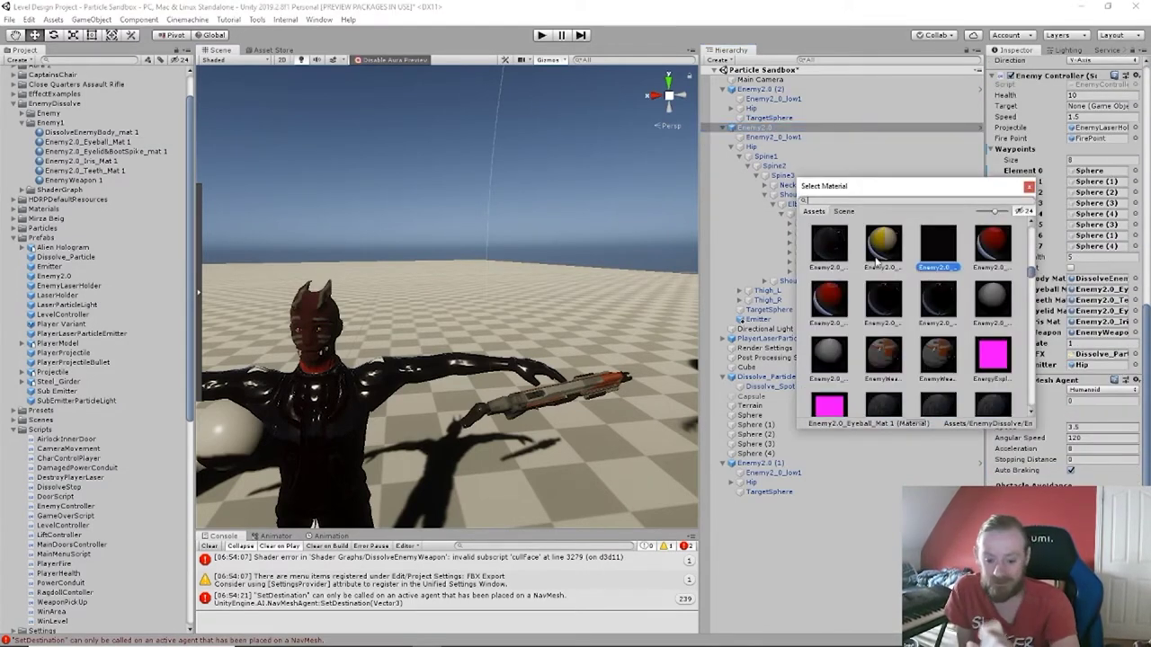
{"action": "double_click", "coordinate": [940, 250]}
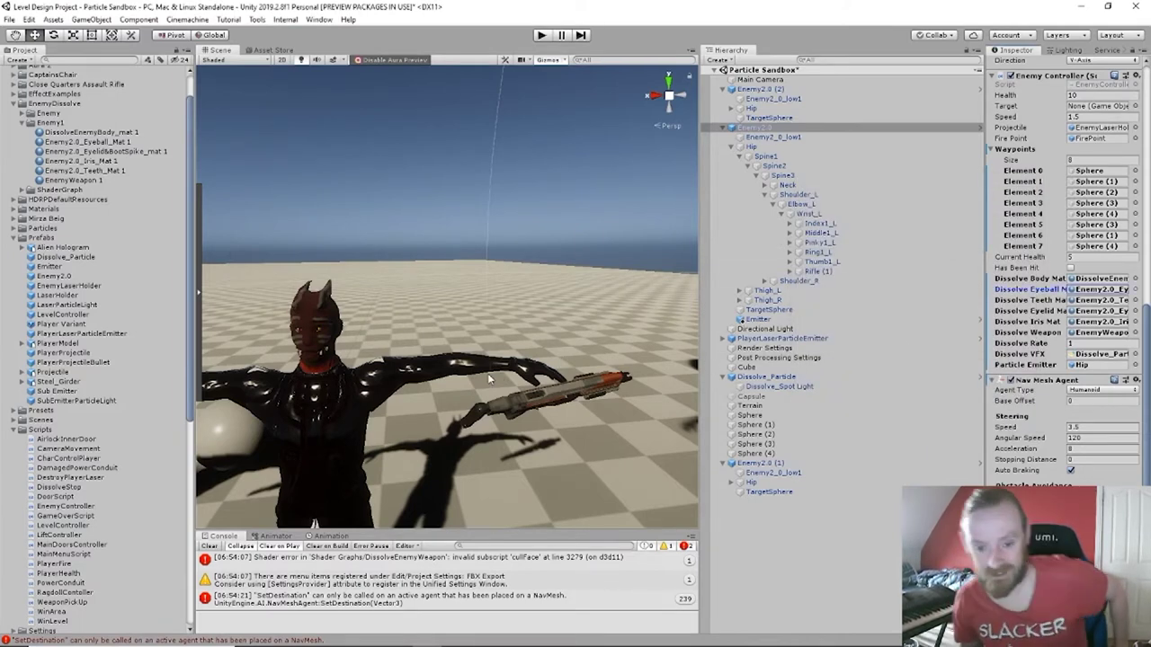
{"action": "left_click_drag", "start_coordinate": [488, 374], "coordinate": [523, 383], "text": "alt"}
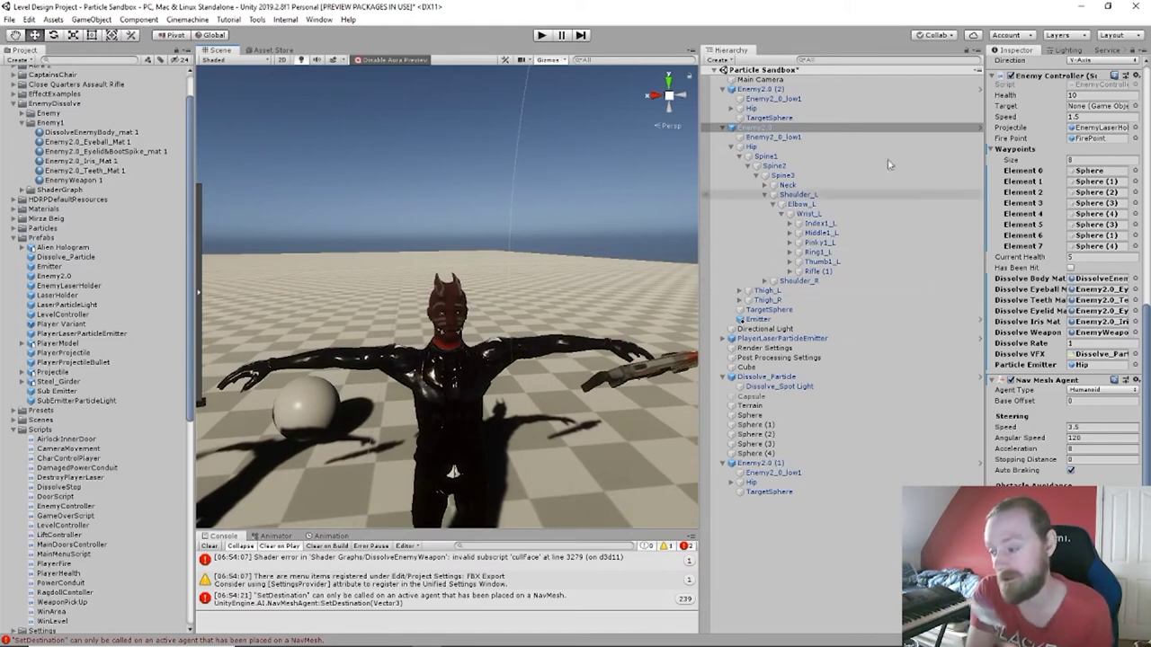
Set the Dissolve Time of DissolveEnemyBody_mat 1 to 1 and check the settings of Enemy2.0_Eyeball_Mat 1.
{"action": "left_click", "coordinate": [79, 134]}
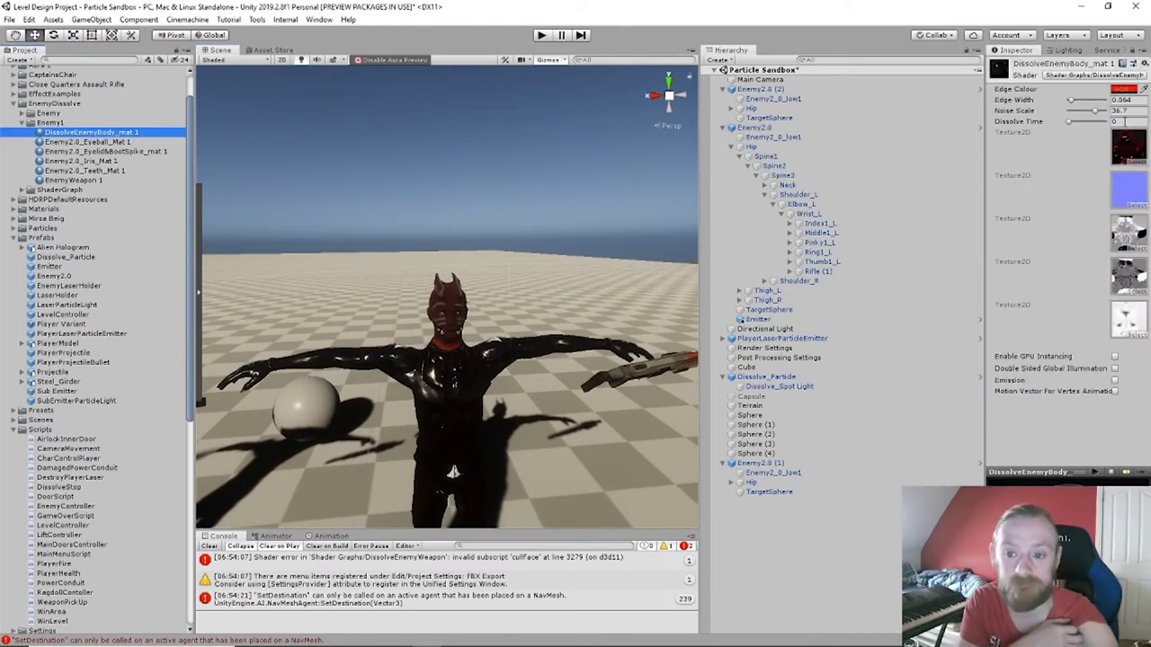
{"action": "left_click_drag", "start_coordinate": [1070, 124], "coordinate": [1106, 123]}
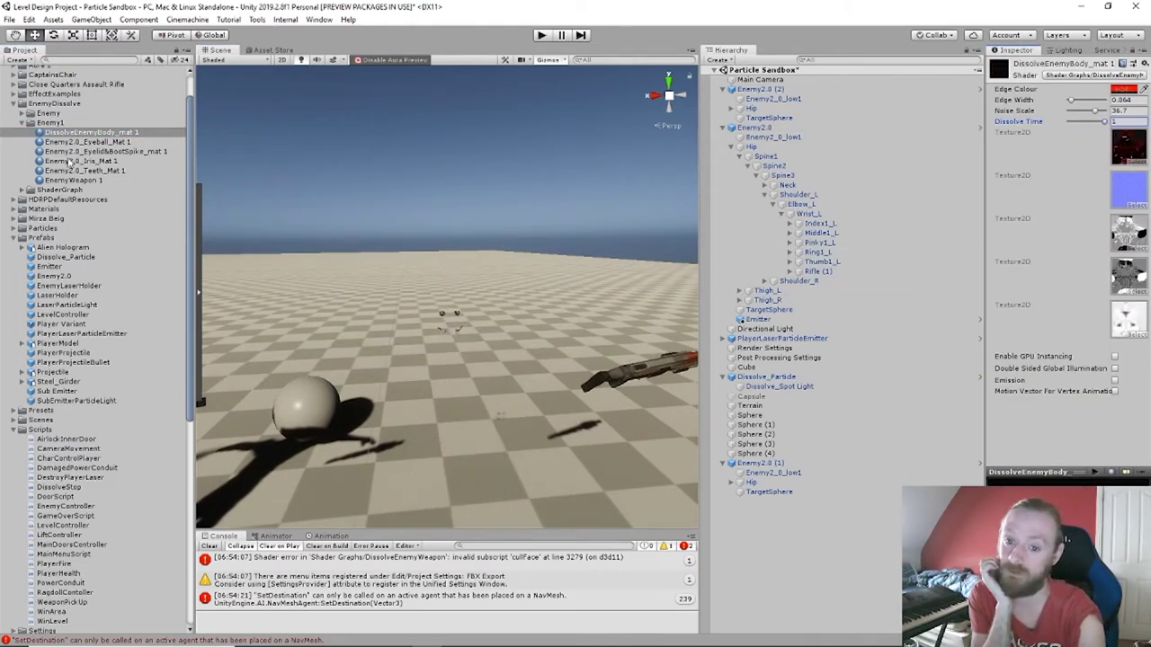
{"action": "left_click", "coordinate": [89, 142]}
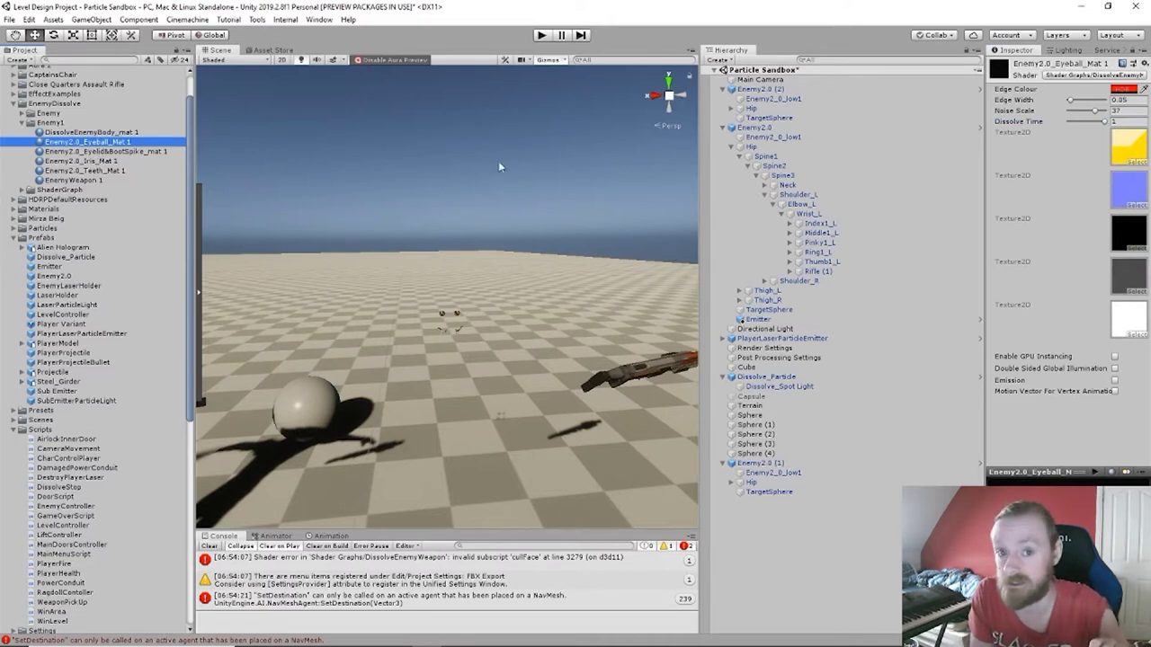
Assign Enemy2.0_Teeth_Mat 1 to the Dissolve Teeth Mat field in Enemy2.0's Enemy Controller.
{"action": "left_click", "coordinate": [780, 130]}
{"action": "scroll", "coordinate": [1072, 364], "scroll_direction": "down", "scroll_amount": 5}
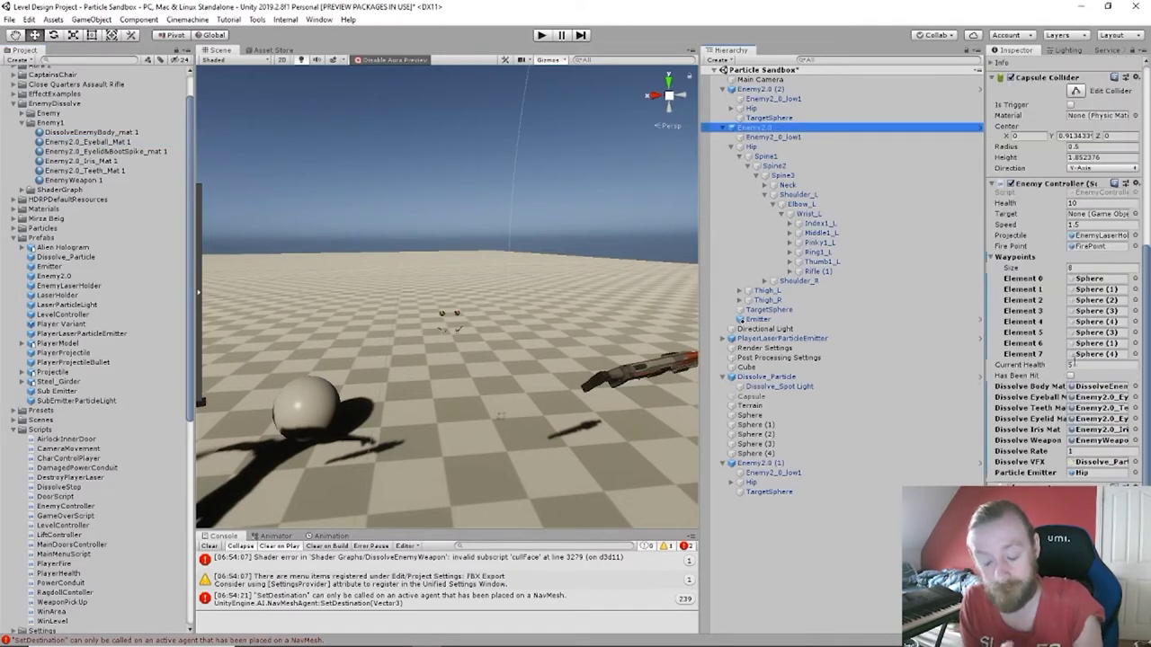
{"action": "left_click", "coordinate": [1134, 410]}
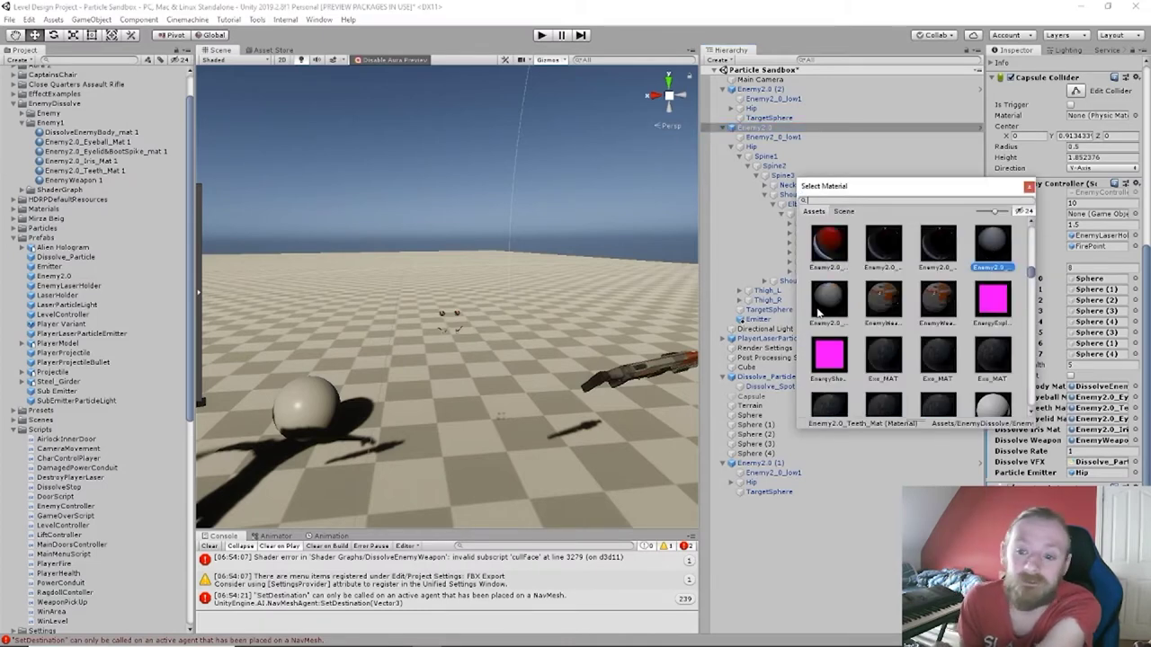
{"action": "left_click", "coordinate": [827, 302]}
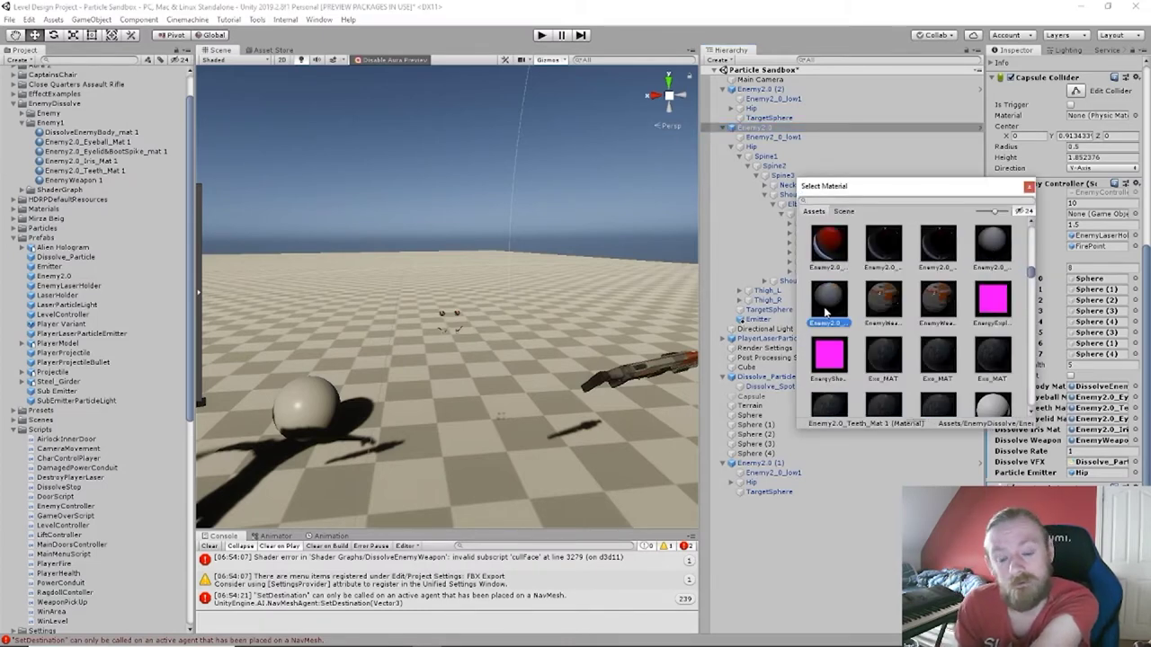
{"action": "double_click", "coordinate": [825, 305]}
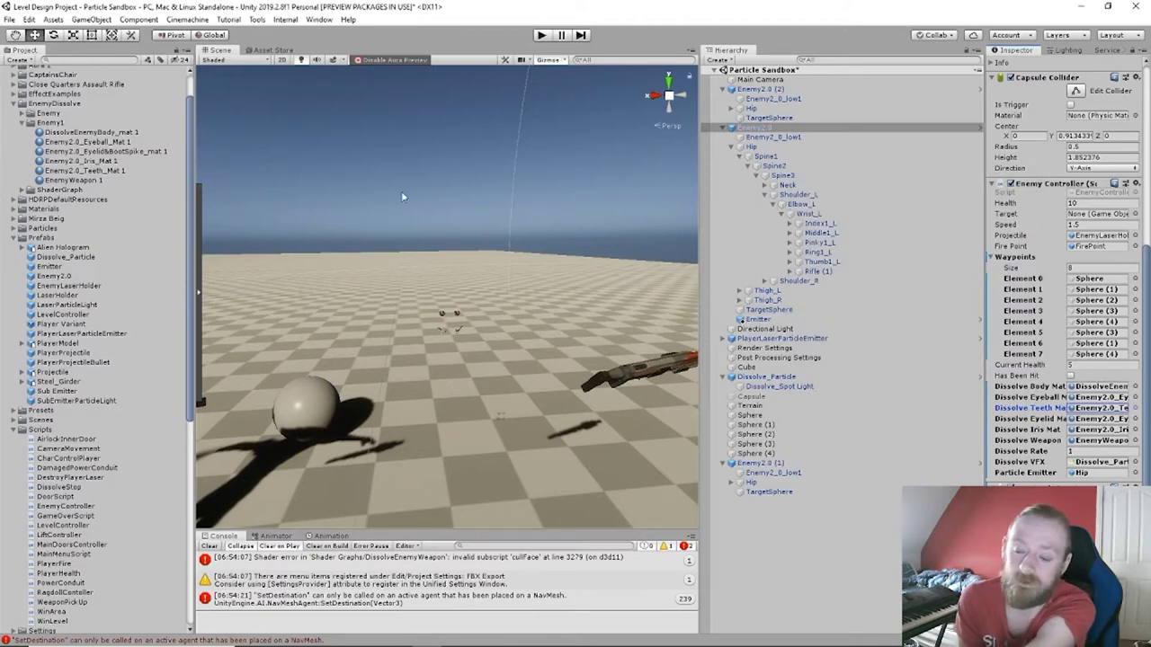
Apply Enemy2.0_Teeth_Mat 1 directly to the enemy's teeth in the scene and set its Dissolve Time to 0.87.
{"action": "left_click", "coordinate": [69, 171]}
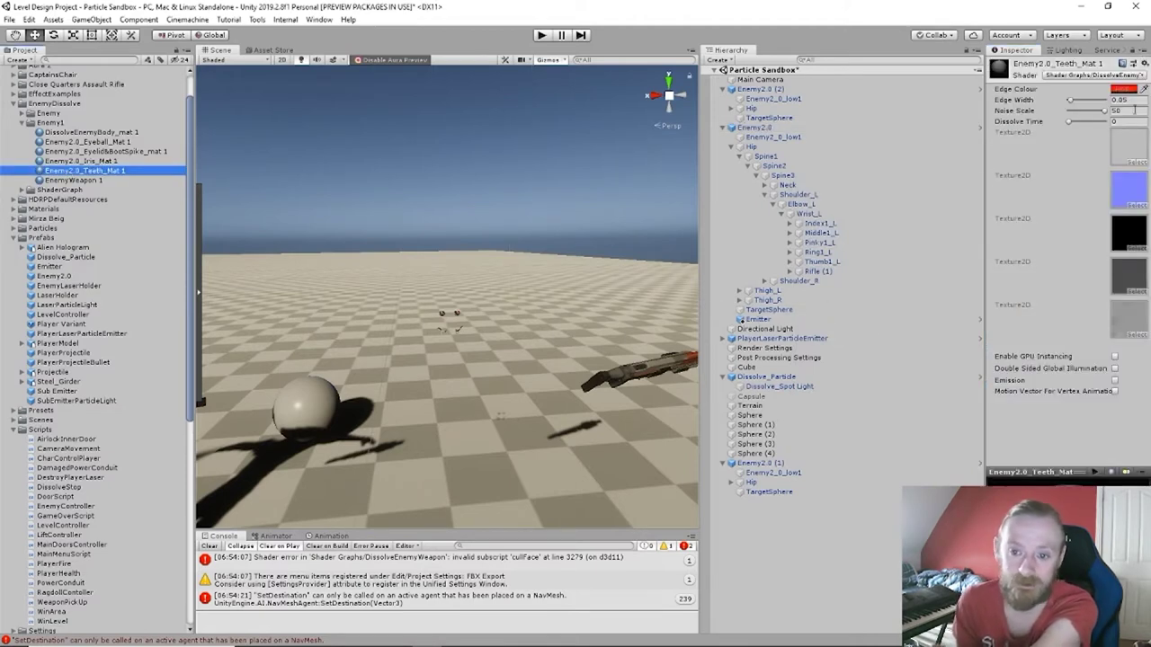
{"action": "left_click_drag", "start_coordinate": [1070, 123], "coordinate": [1025, 127]}
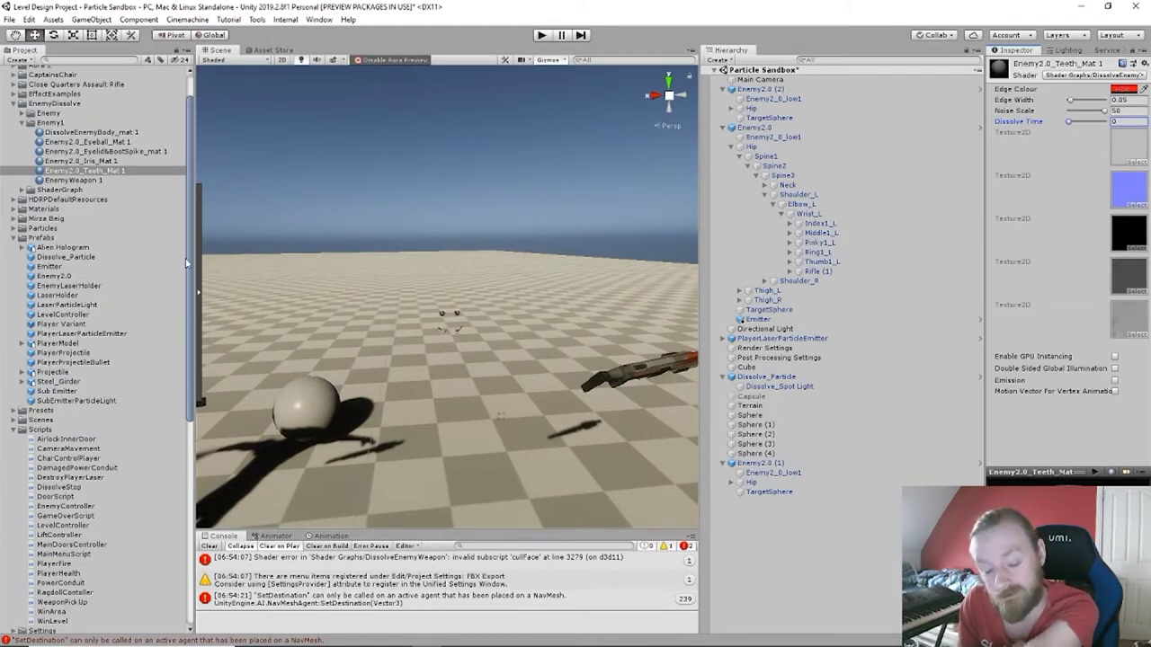
{"action": "left_click_drag", "start_coordinate": [87, 173], "coordinate": [440, 332]}
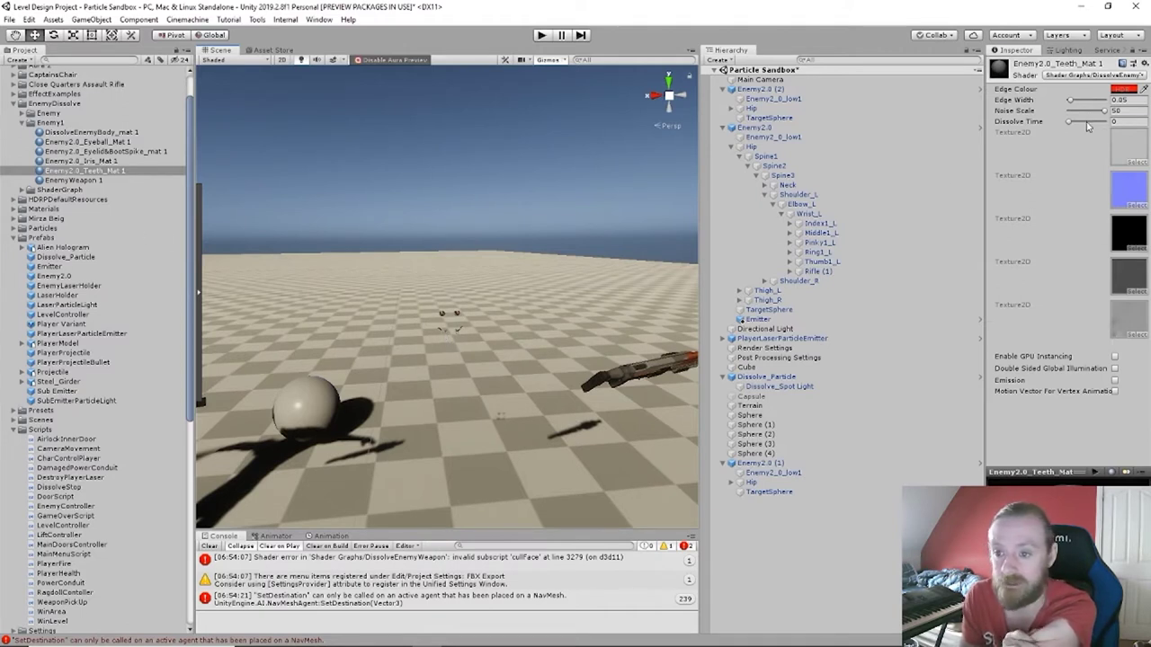
{"action": "left_click_drag", "start_coordinate": [1087, 124], "coordinate": [1102, 125]}
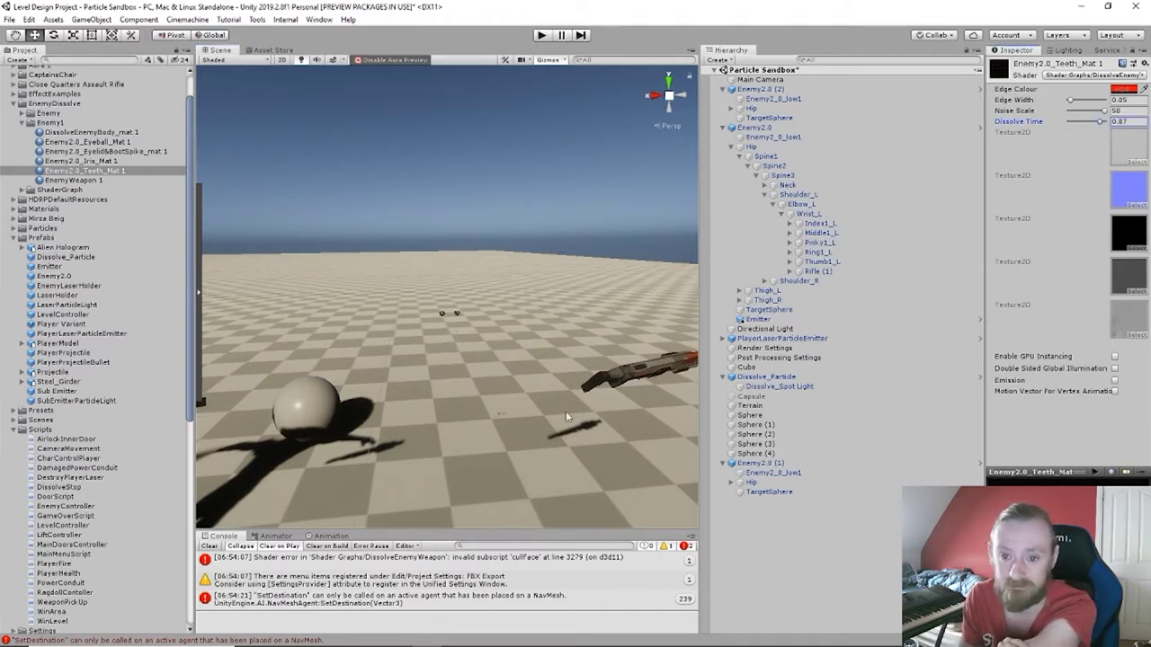
Apply Enemy2.0_Eyelid&BootSpike_mat 1 directly to the enemy's eyelids in the scene.
{"action": "right_click_drag", "start_coordinate": [389, 393], "coordinate": [470, 394]}
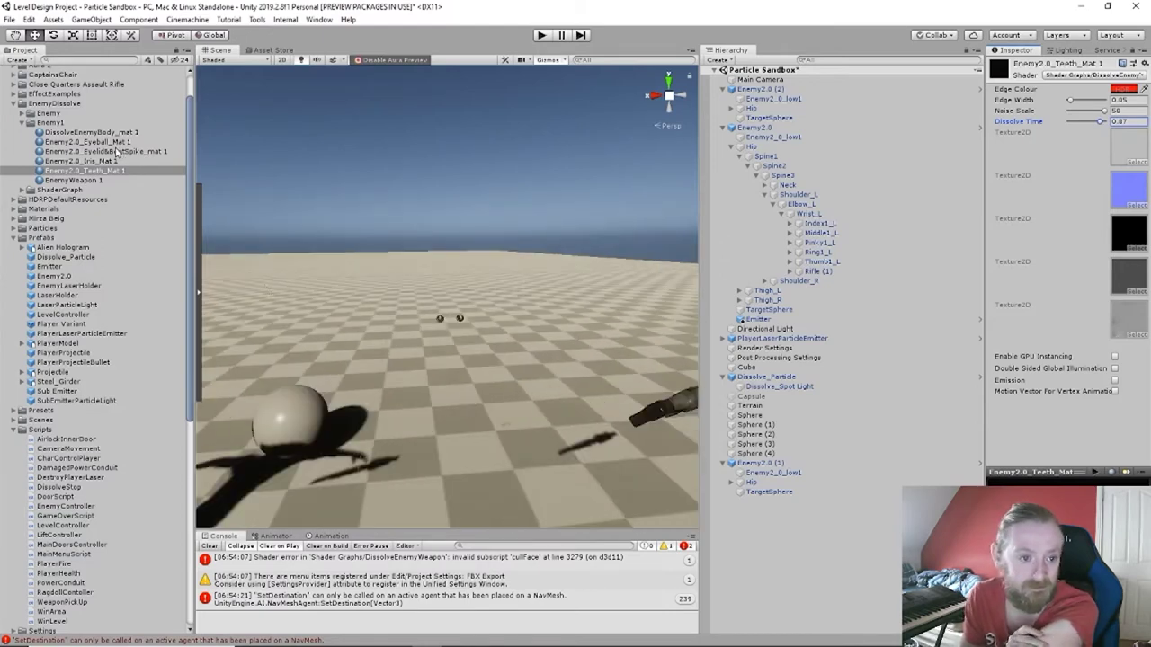
{"action": "left_click_drag", "start_coordinate": [116, 153], "coordinate": [443, 319]}
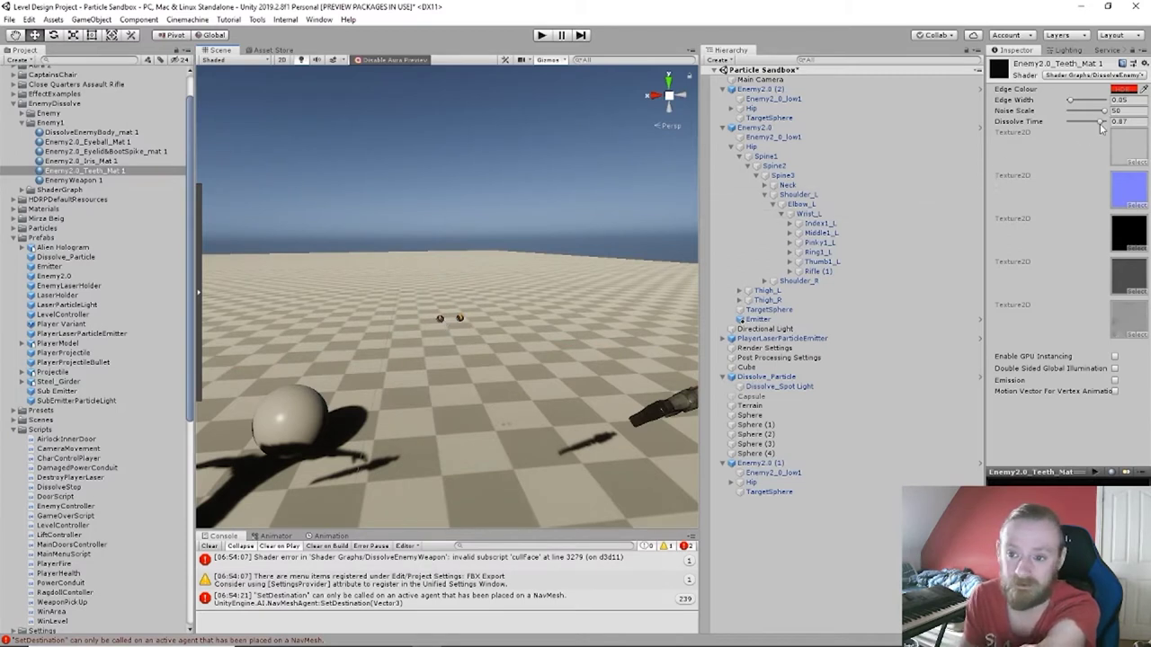
Set the Dissolve Time of both Enemy2.0_Teeth_Mat 1 and Enemy2.0_Eyelid&BootSpike_mat 1 to 1.
{"action": "mouse_move", "coordinate": [1100, 128]}
{"action": "left_mouse_down"}
{"action": "mouse_move", "coordinate": [1066, 128]}
{"action": "mouse_move", "coordinate": [1105, 123]}
{"action": "left_mouse_up"}
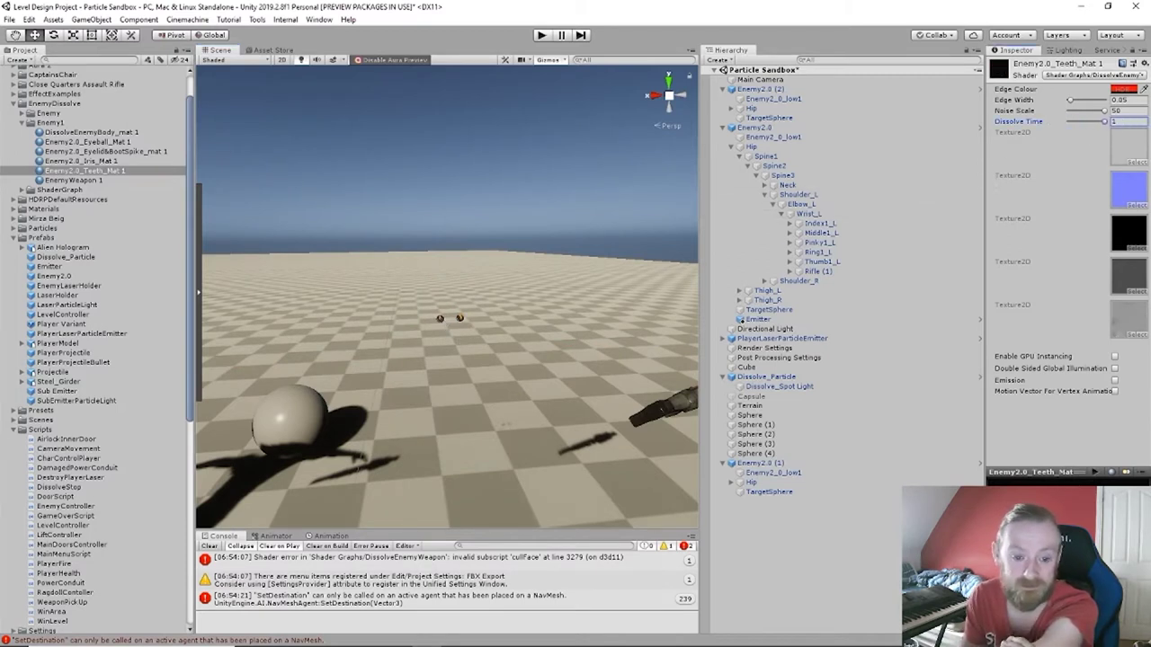
{"action": "left_click", "coordinate": [108, 151]}
{"action": "left_click", "coordinate": [1118, 130]}
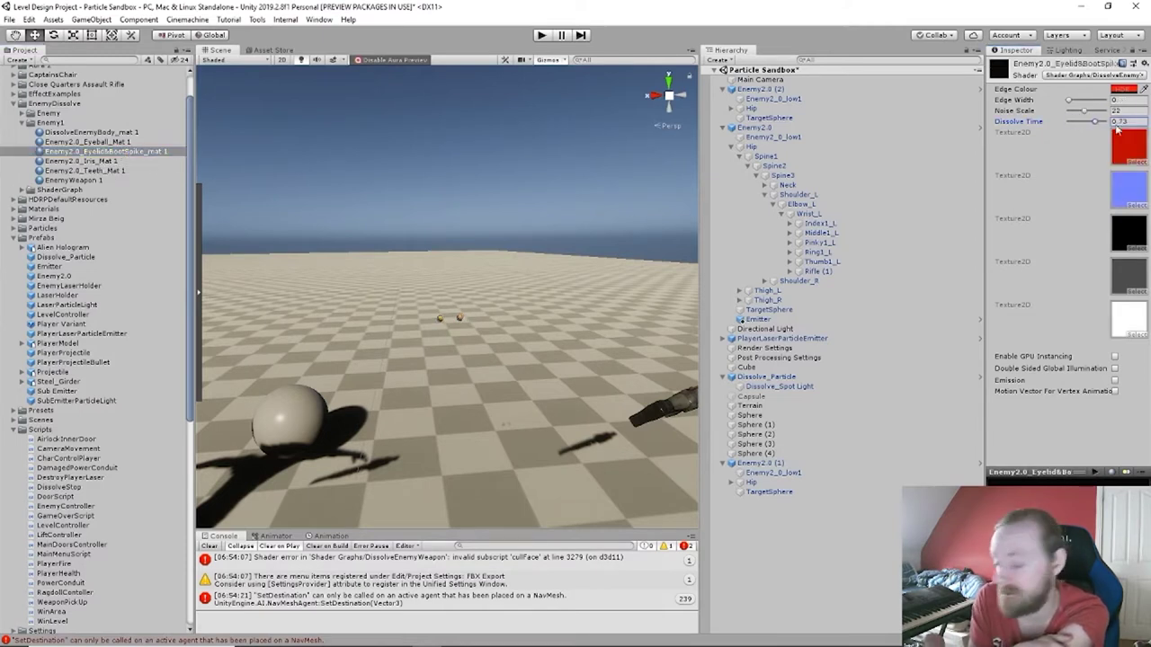
{"action": "type", "text": "1"}
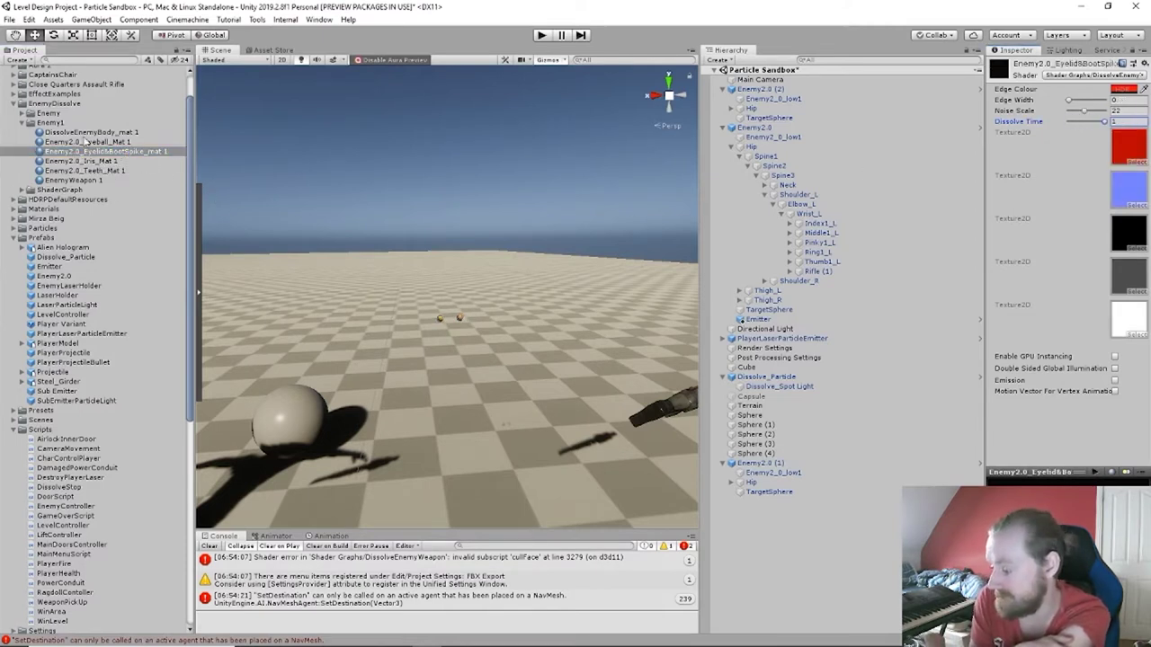
Set the Dissolve Time of Enemy2.0_Eyeball_Mat 1 to 1 and apply the material to the enemy's eyeballs in the scene.
{"action": "left_click", "coordinate": [87, 142]}
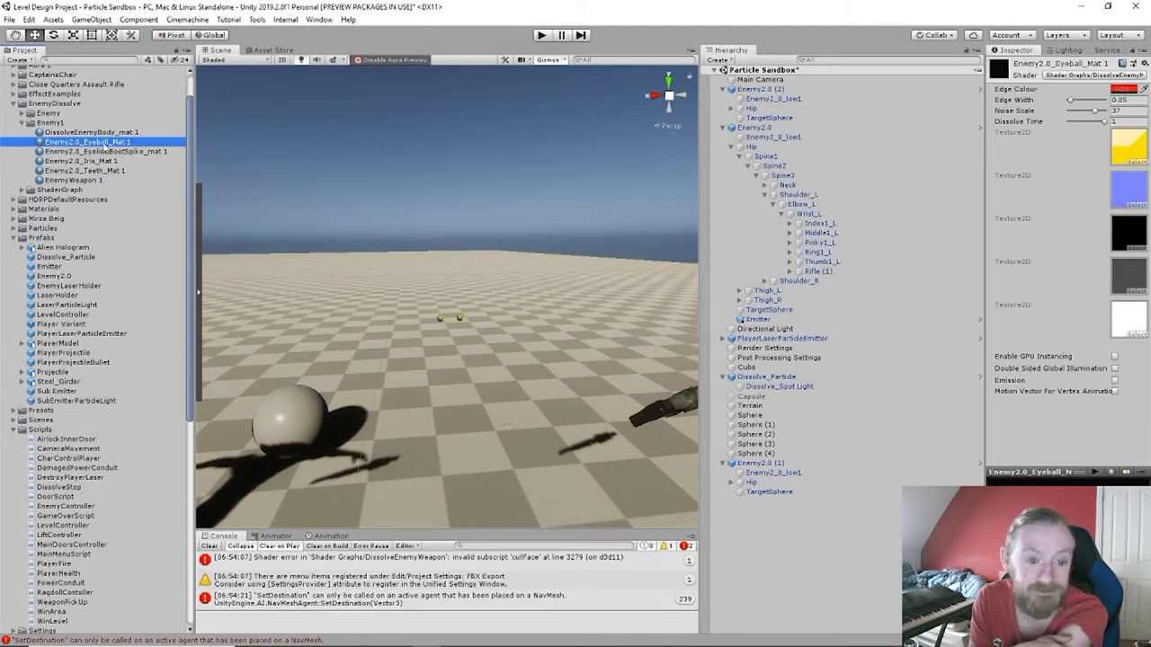
{"action": "right_click", "coordinate": [420, 294]}
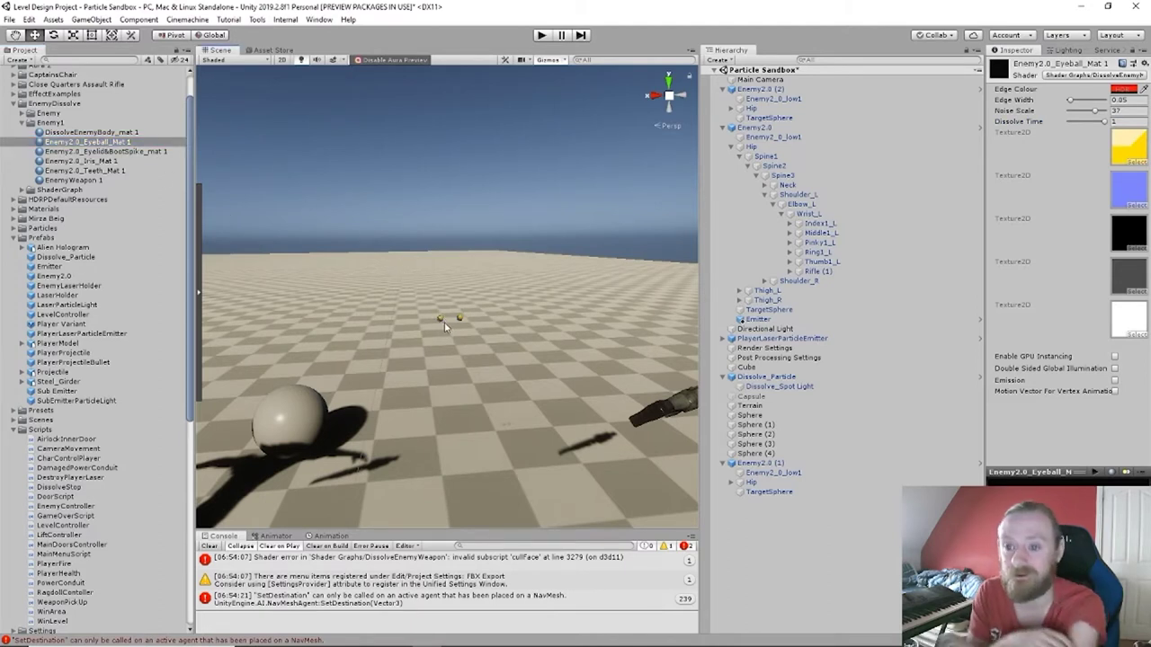
{"action": "left_click_drag", "start_coordinate": [1080, 119], "coordinate": [1111, 128]}
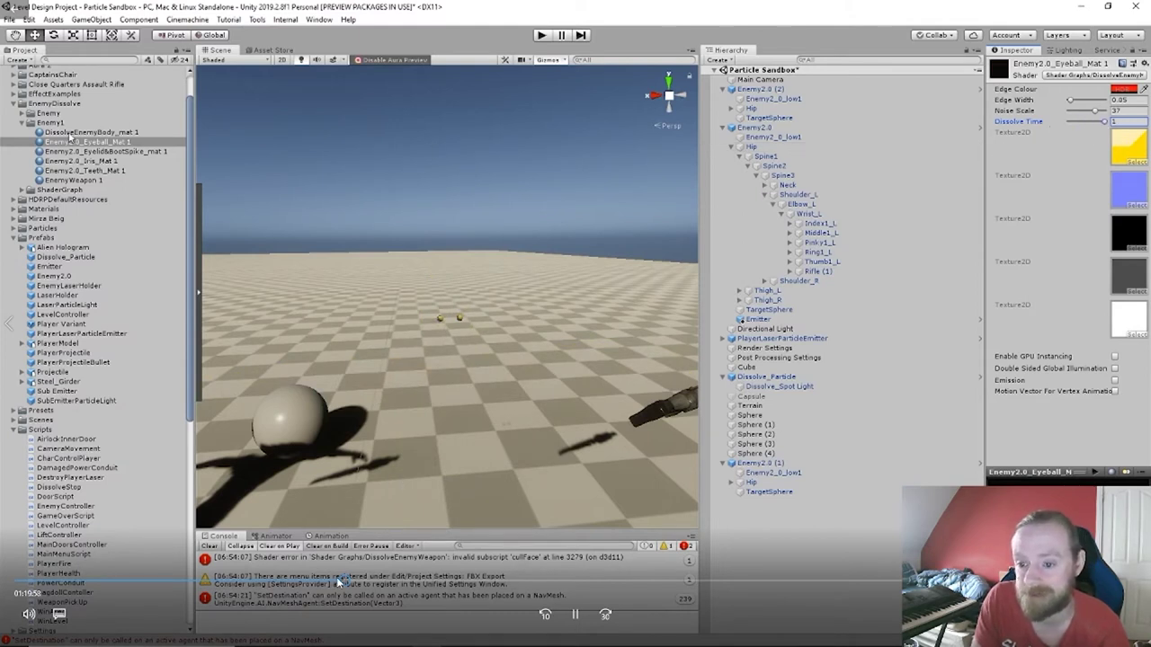
{"action": "left_click_drag", "start_coordinate": [94, 144], "coordinate": [441, 320]}
{"action": "middle_click_drag", "start_coordinate": [440, 320], "coordinate": [434, 313]}
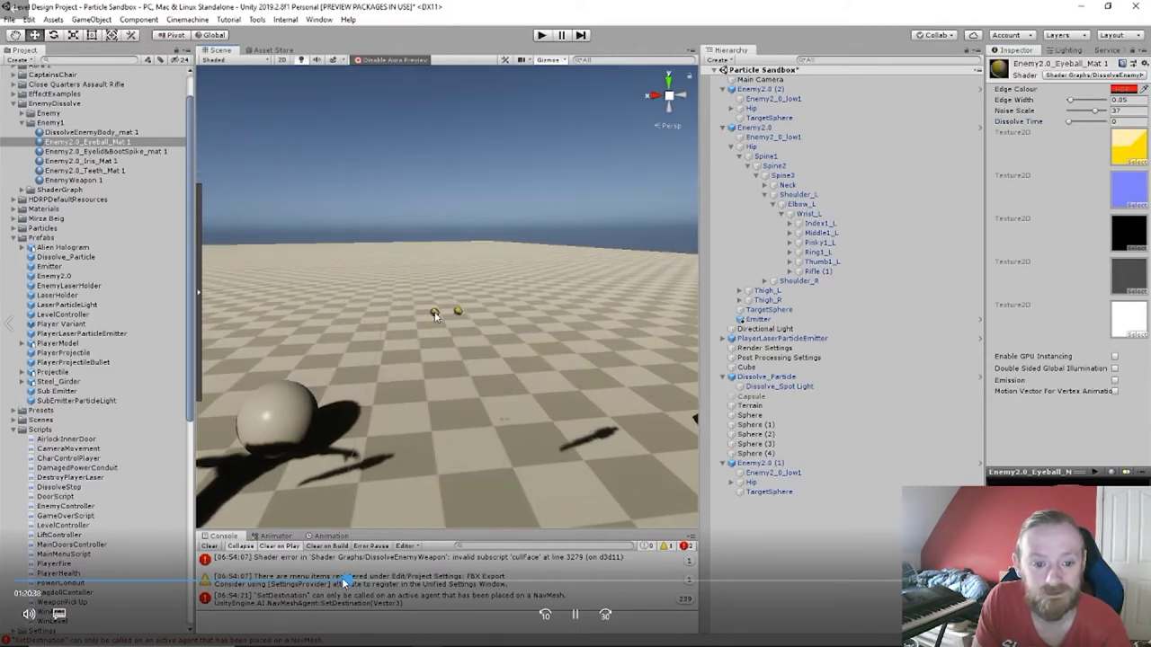
{"action": "left_click", "coordinate": [345, 582]}
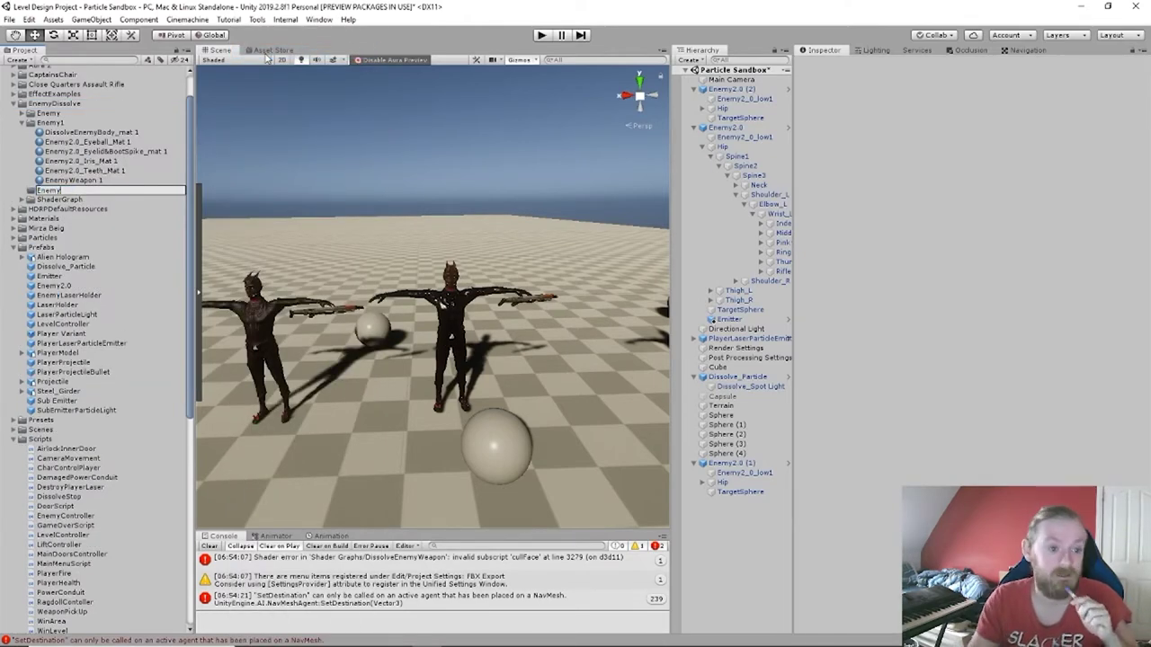
{"action": "mouse_move", "coordinate": [419, 358]}
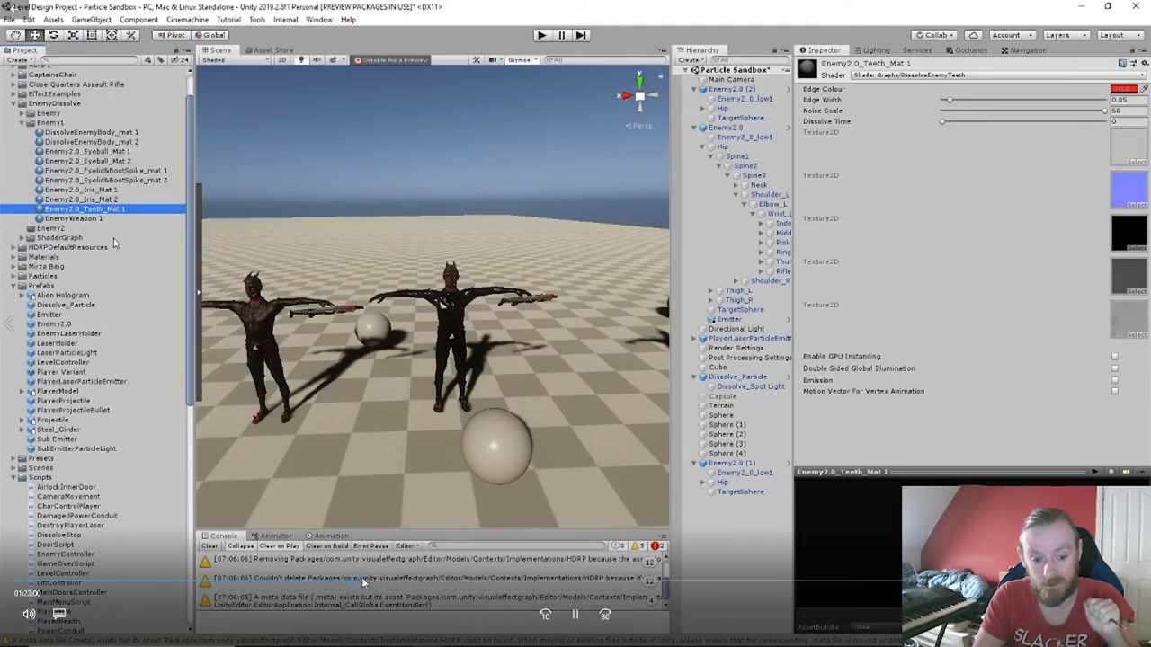
{"action": "mouse_move", "coordinate": [396, 582]}
{"action": "left_mouse_down"}
{"action": "mouse_move", "coordinate": [364, 582]}
{"action": "mouse_move", "coordinate": [380, 567]}
{"action": "left_mouse_up"}
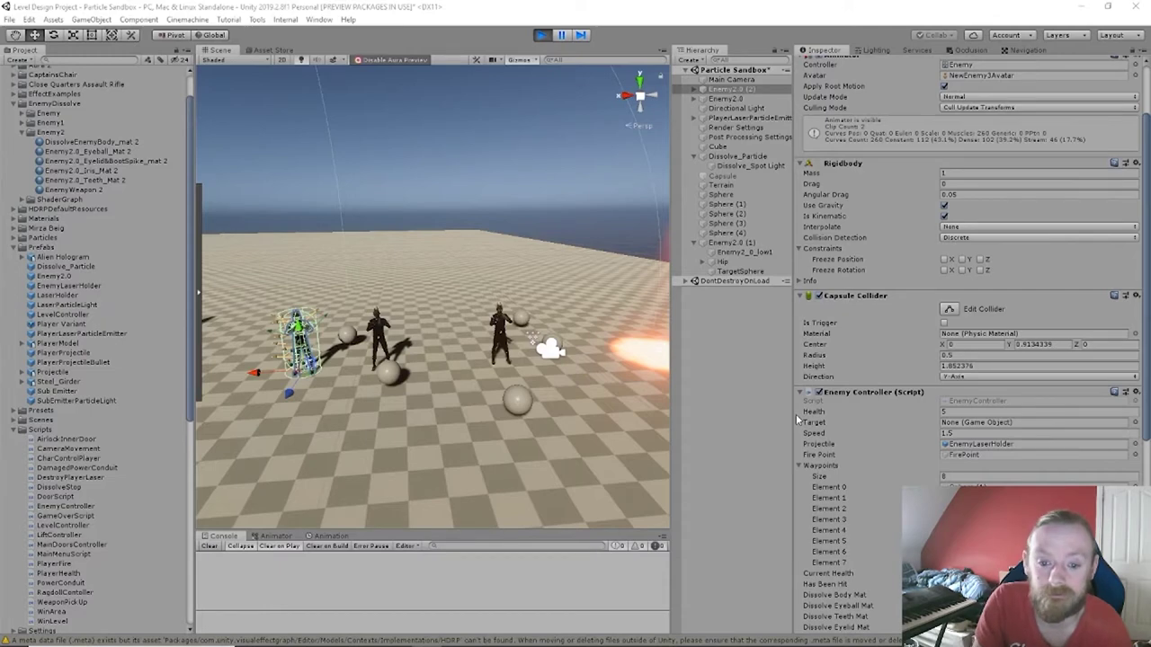
{"action": "left_click", "coordinate": [381, 584]}
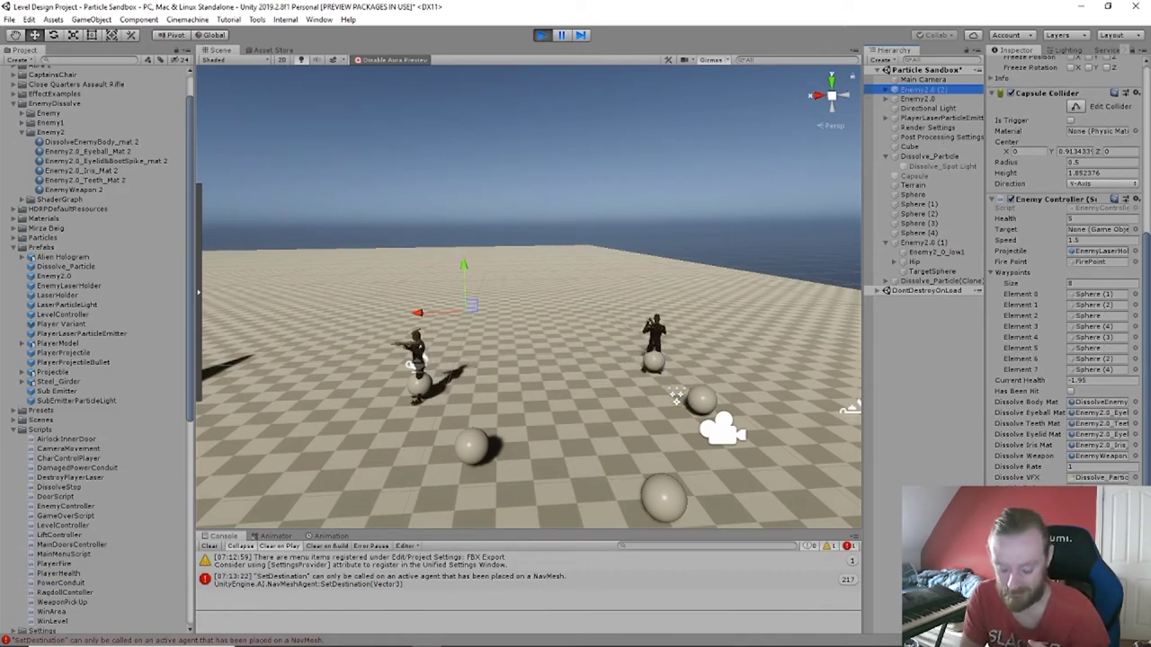
Lower the Current Health of Enemy2.0 and Enemy2.0 (1) below zero in play mode to test their dissolves, and stop playing.
{"action": "left_click", "coordinate": [917, 99]}
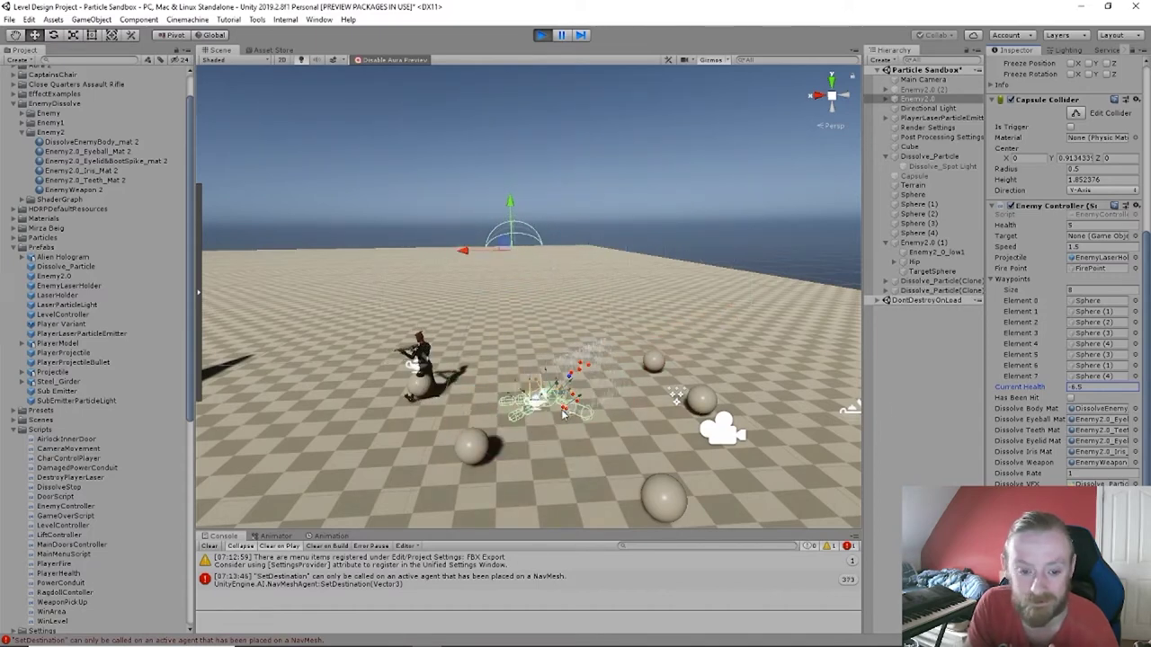
{"action": "left_click", "coordinate": [921, 243]}
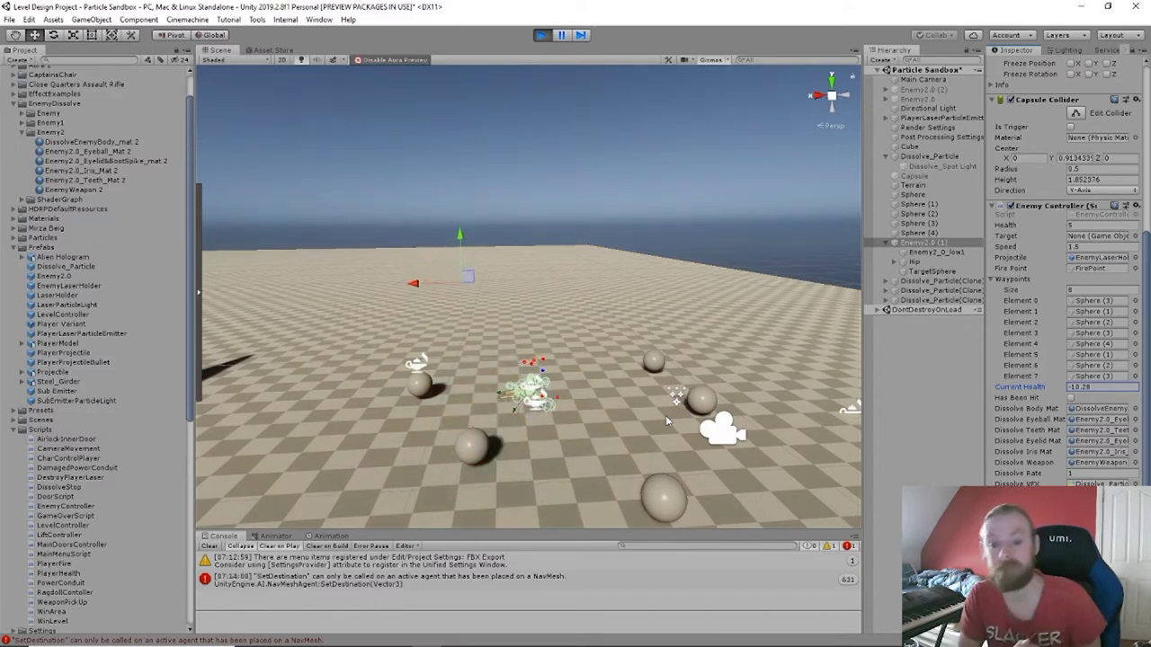
{"action": "left_click", "coordinate": [540, 35]}
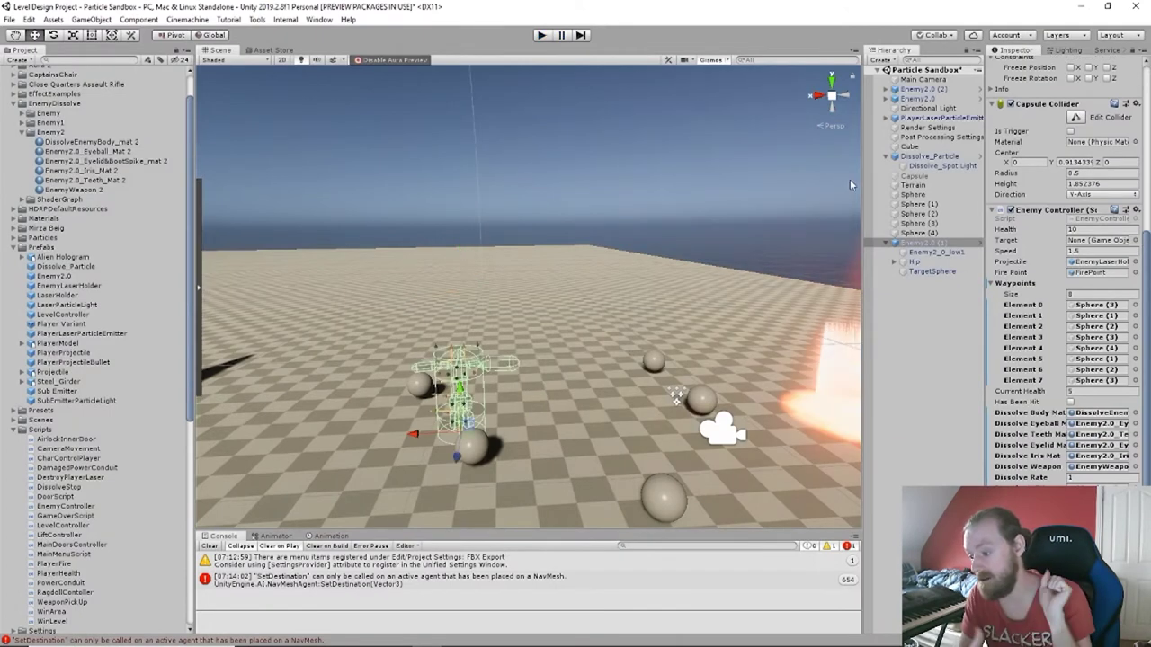
Inspect the child objects of Enemy2.0 (2) and the dissolve settings in its Enemy Controller.
{"action": "left_click", "coordinate": [919, 89]}
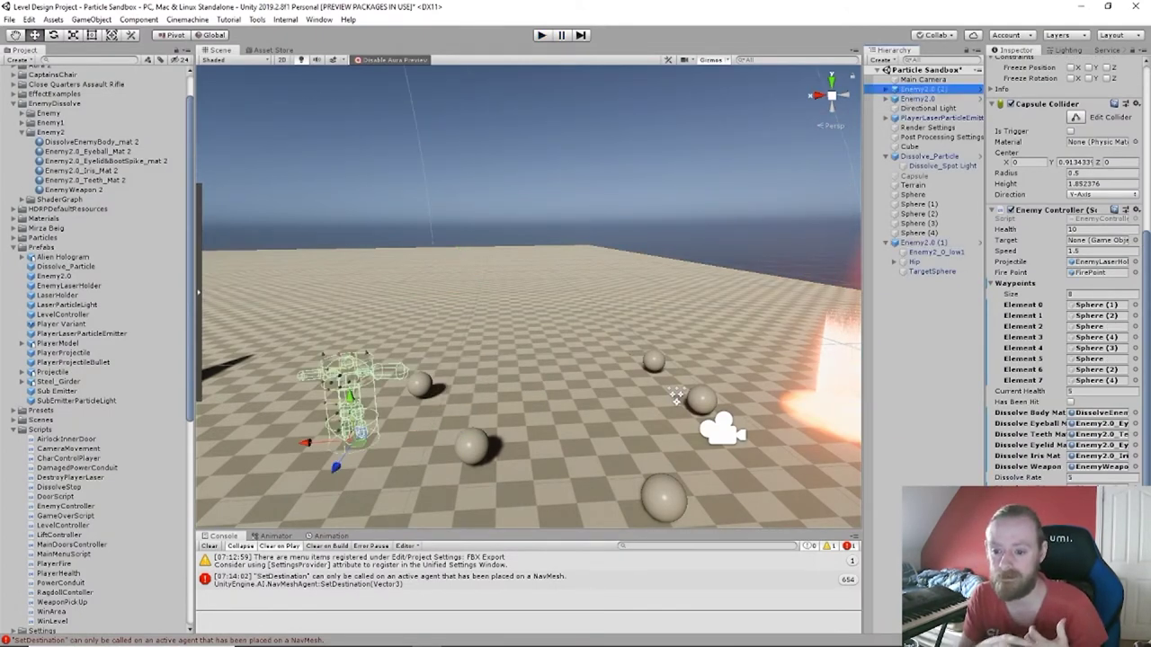
{"action": "left_click", "coordinate": [888, 89]}
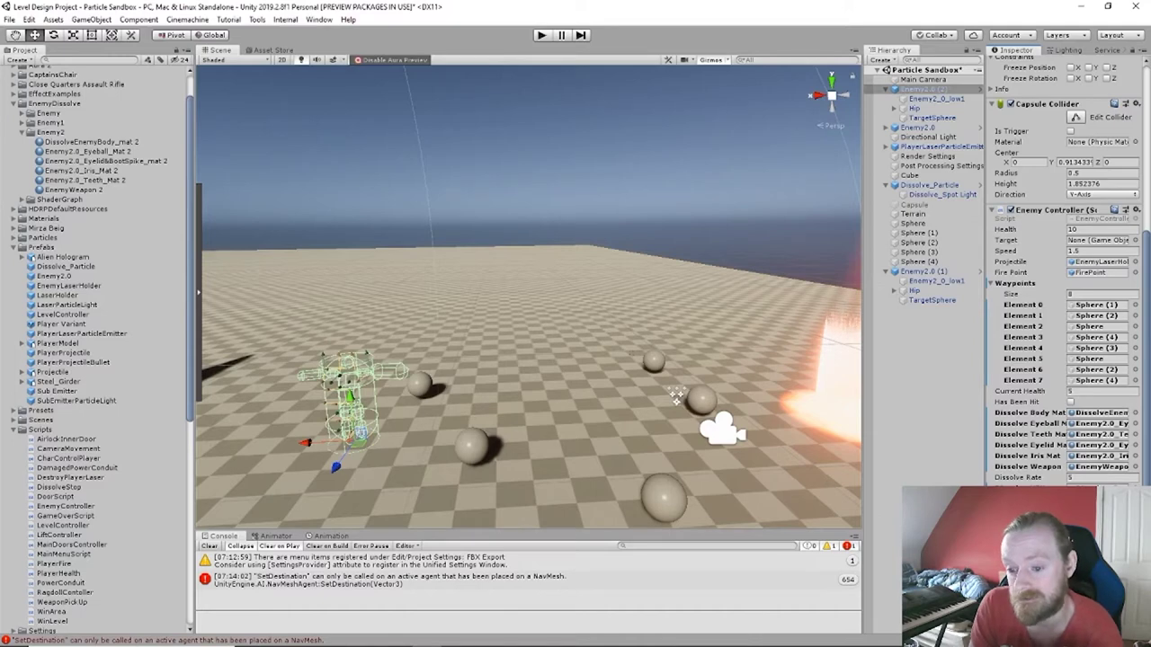
{"action": "scroll", "coordinate": [1079, 445], "scroll_direction": "down", "scroll_amount": 4}
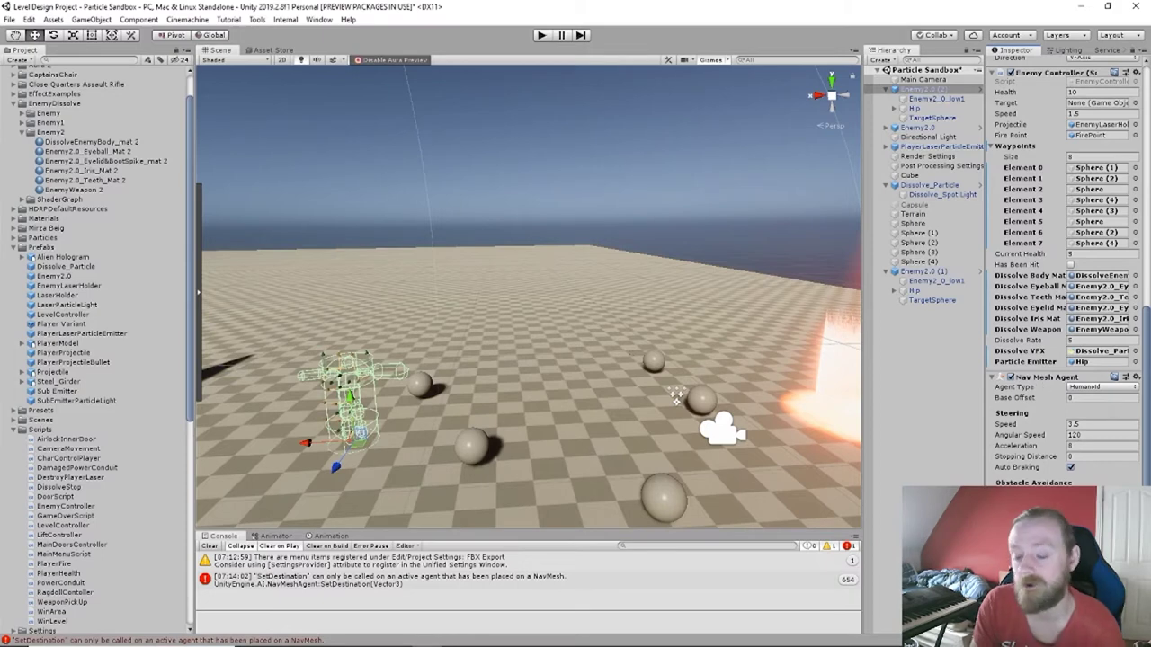
{"action": "scroll", "coordinate": [1037, 443], "scroll_direction": "up", "scroll_amount": 6}
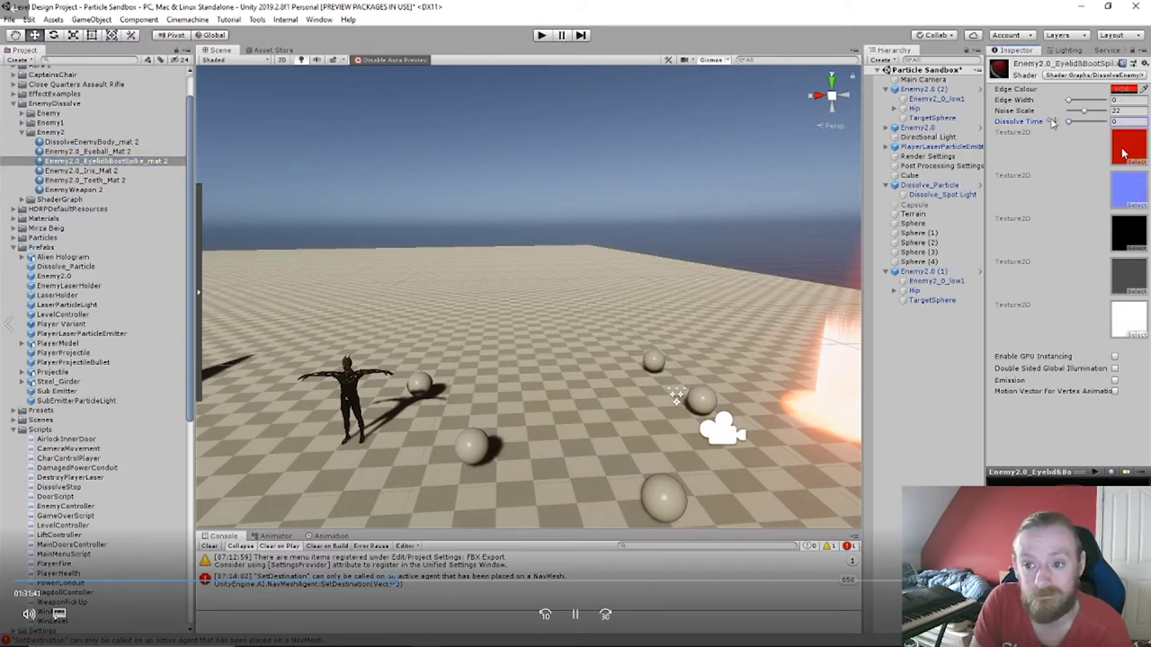
{"action": "left_click", "coordinate": [396, 583]}
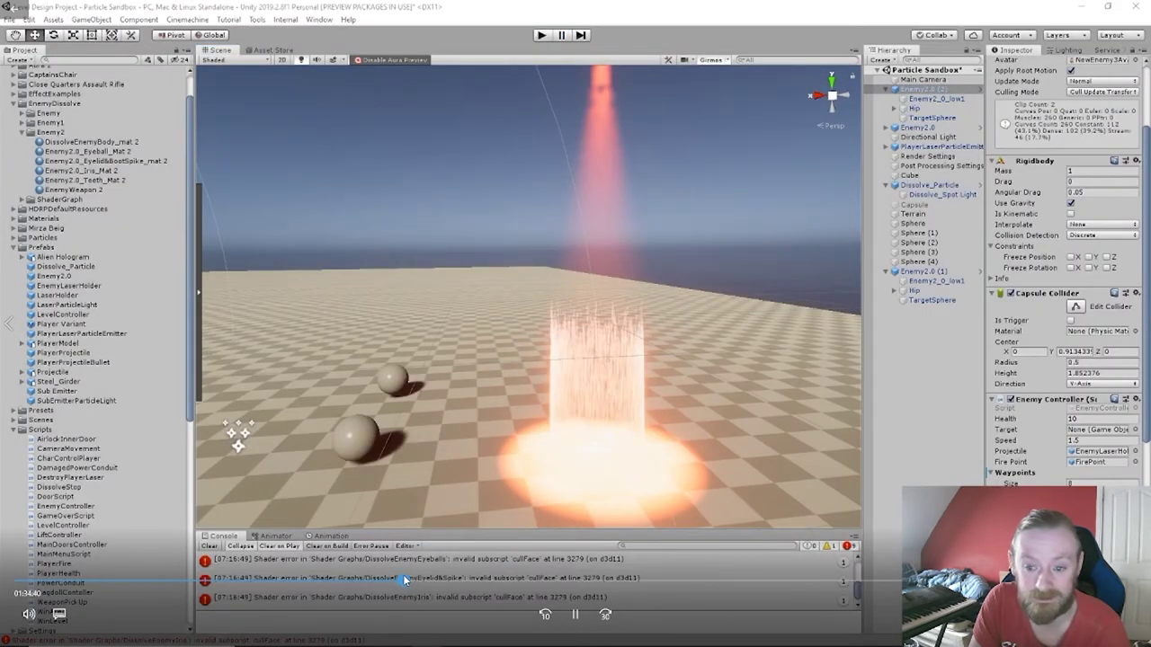
{"action": "left_click", "coordinate": [403, 580]}
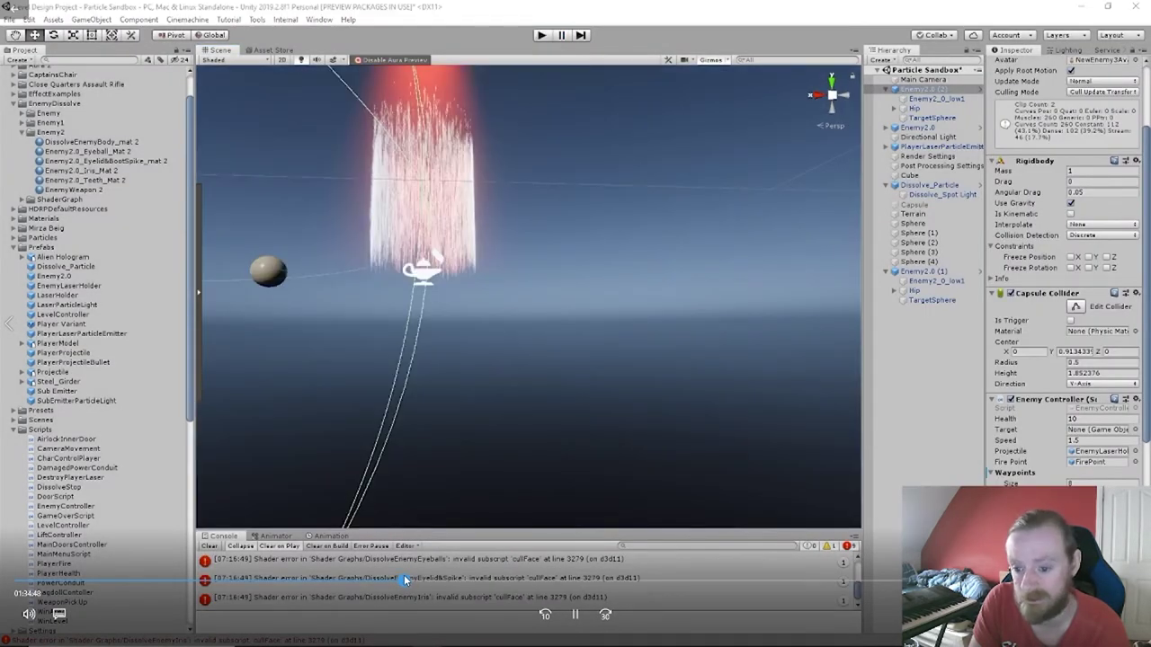
{"action": "left_click", "coordinate": [405, 580]}
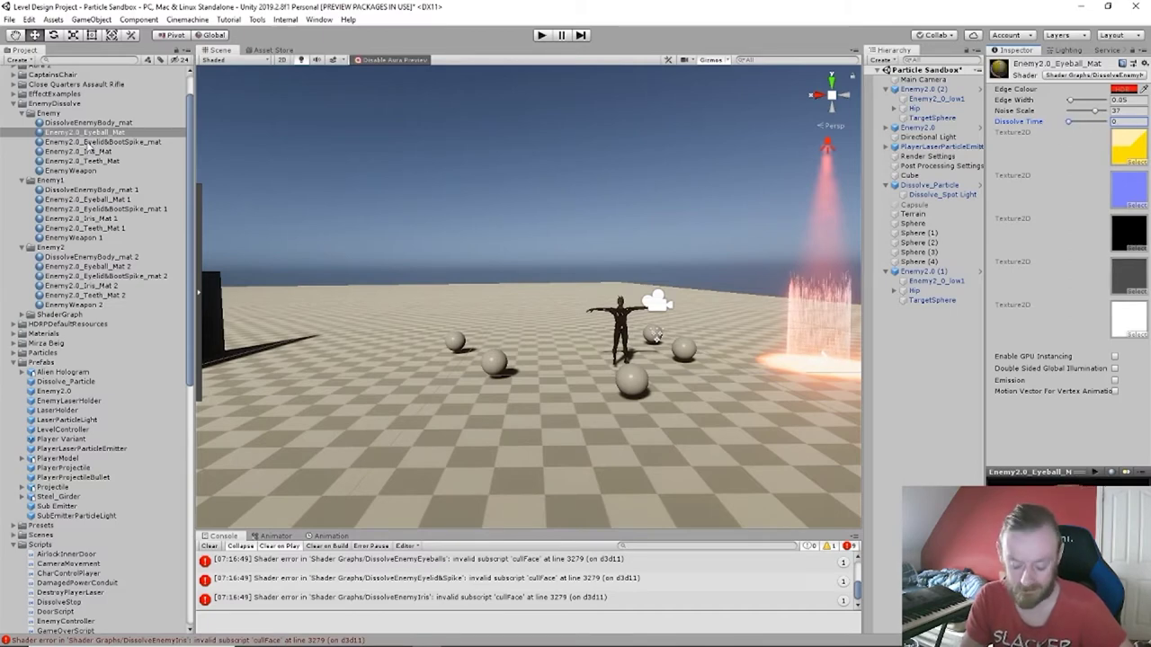
Set the Dissolve Time of Enemy2.0_Eyelid&BootSpike_mat to 0 and check the settings of the body, iris and teeth materials.
{"action": "left_click", "coordinate": [89, 142]}
{"action": "left_click", "coordinate": [94, 122]}
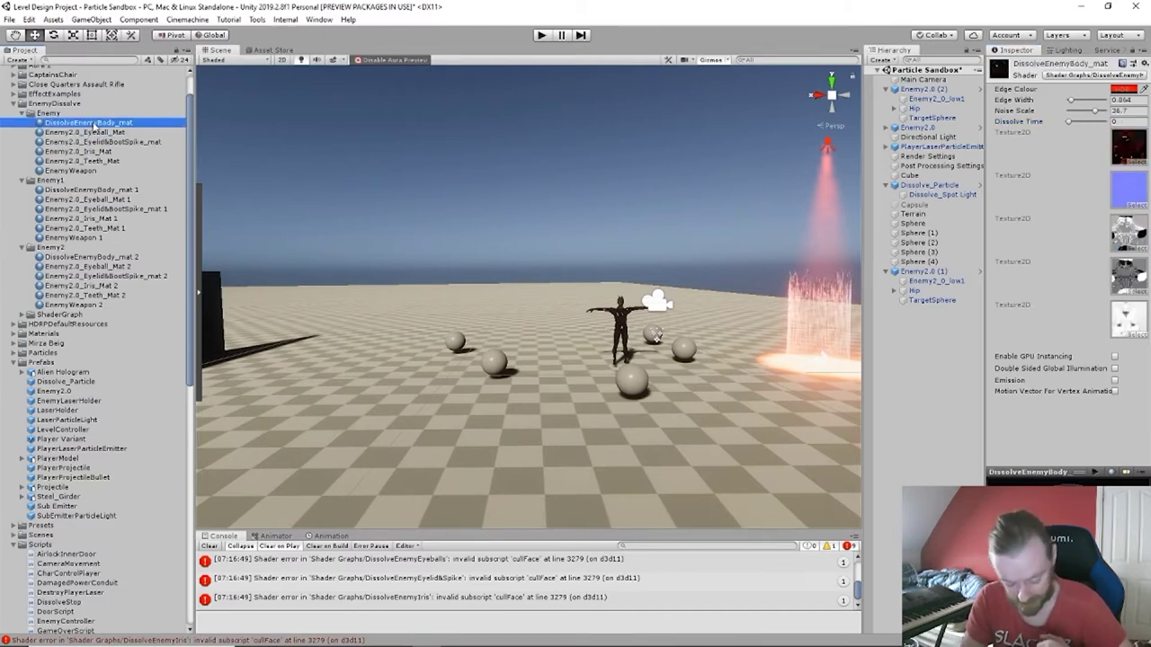
{"action": "left_click", "coordinate": [94, 142]}
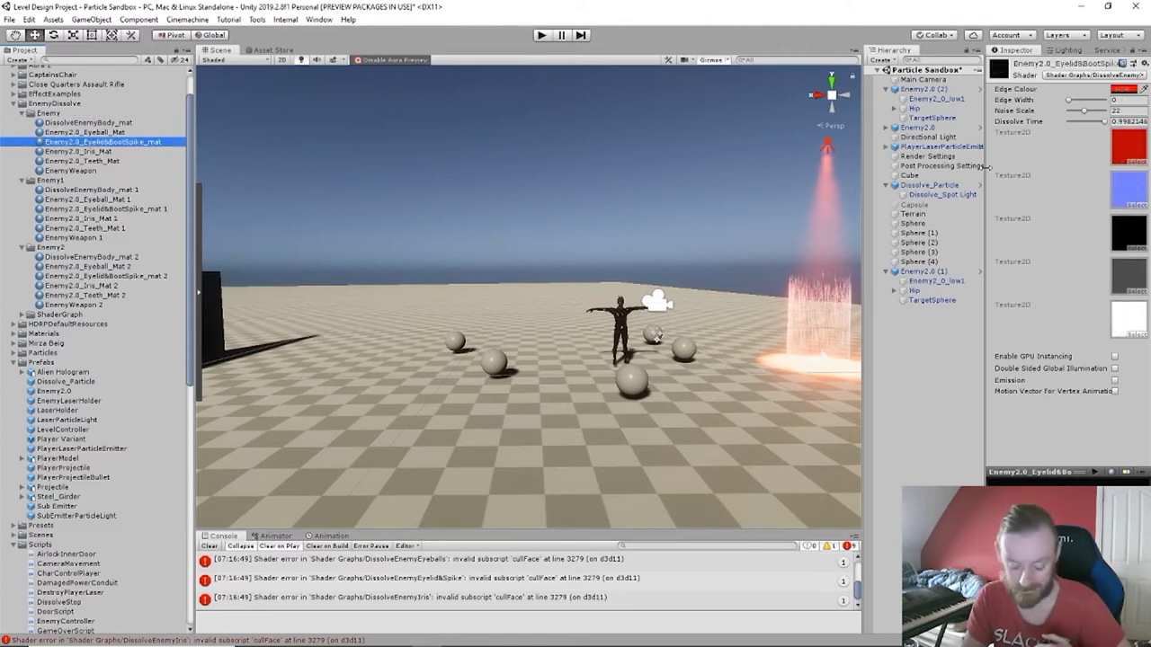
{"action": "left_click", "coordinate": [1069, 122]}
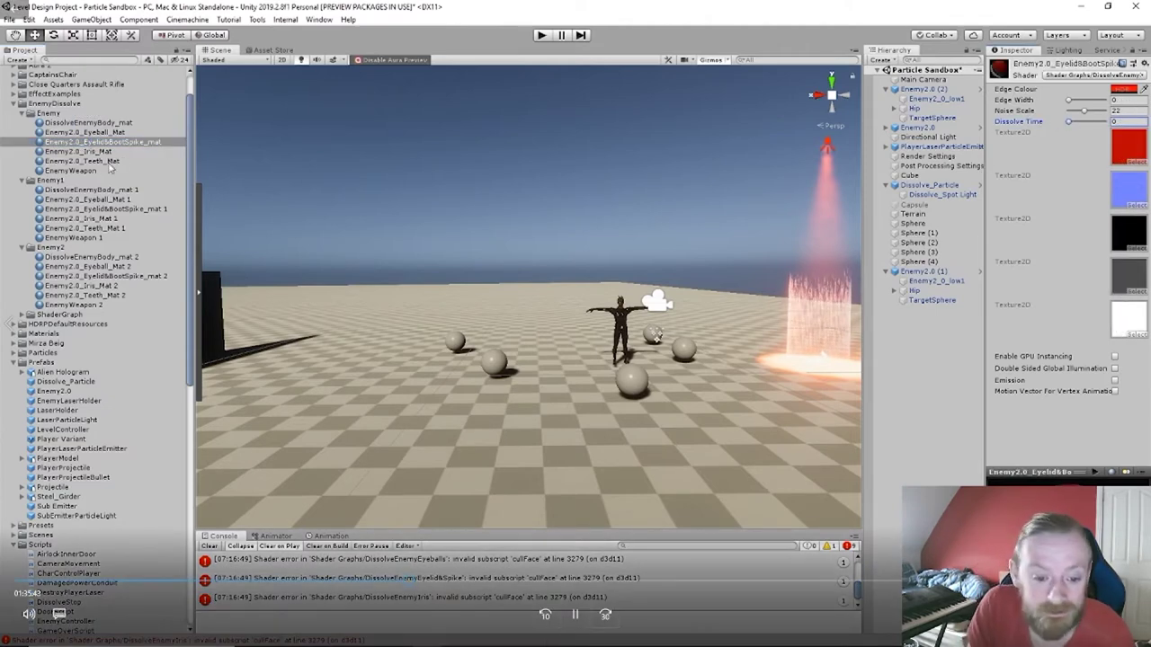
{"action": "left_click", "coordinate": [110, 152]}
{"action": "left_click", "coordinate": [151, 161]}
{"action": "left_click", "coordinate": [164, 190]}
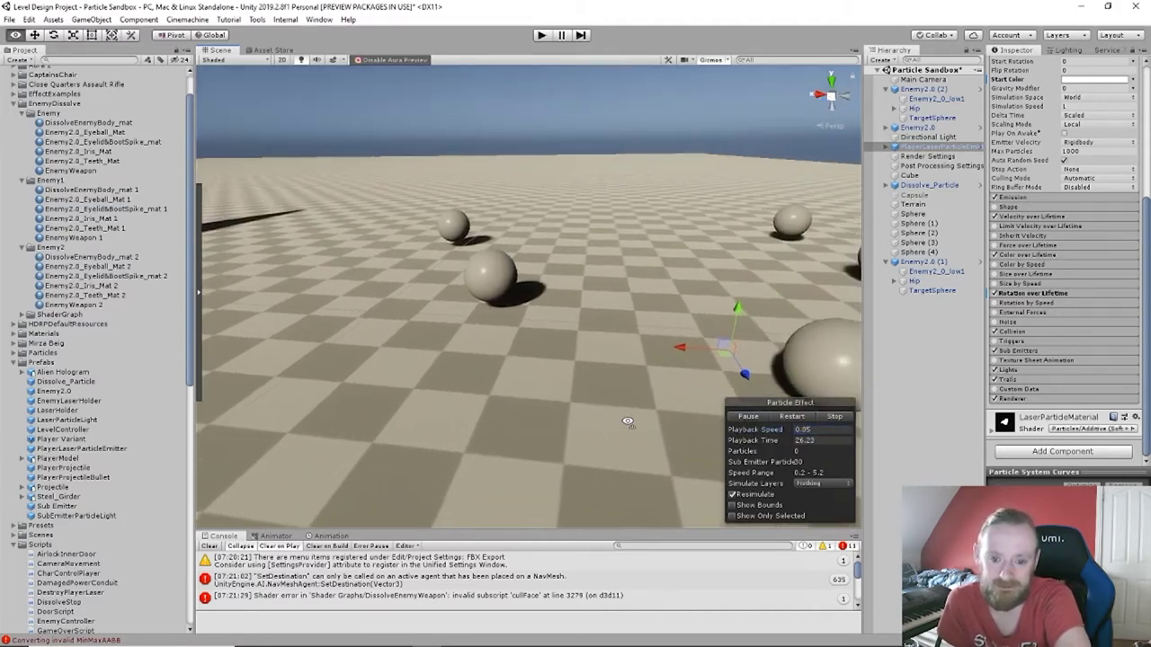
Restart the PlayerLaserParticleEmitter preview and pause it mid-shot to examine the laser particle from closer up.
{"action": "left_click", "coordinate": [773, 418]}
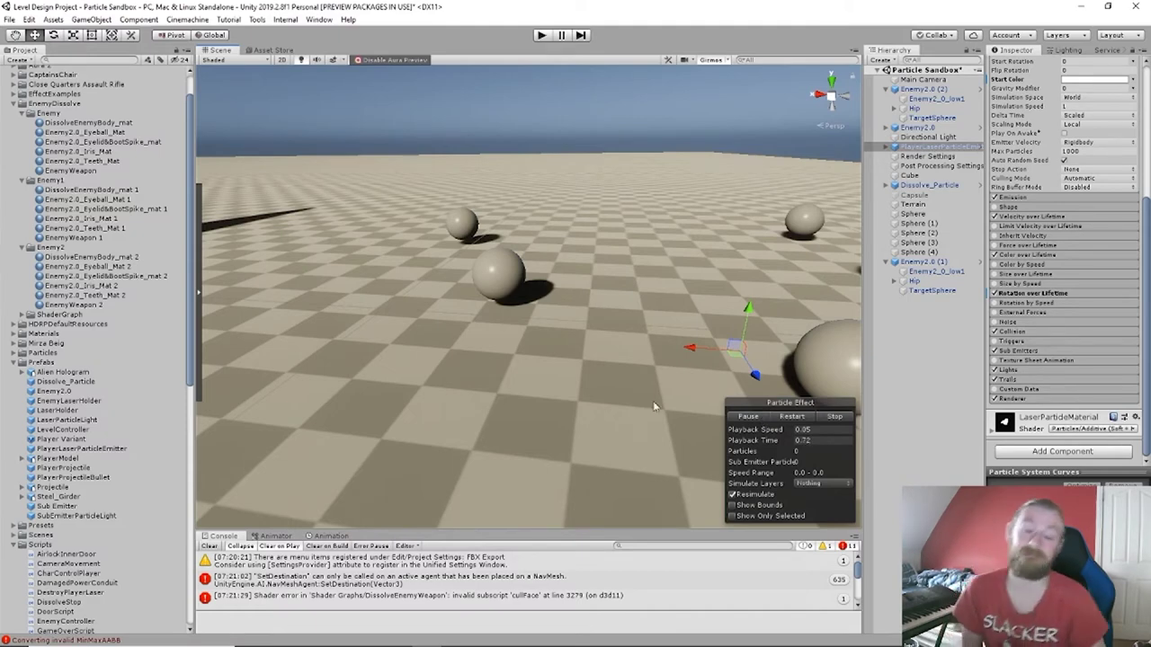
{"action": "right_click_drag", "start_coordinate": [654, 406], "coordinate": [632, 396]}
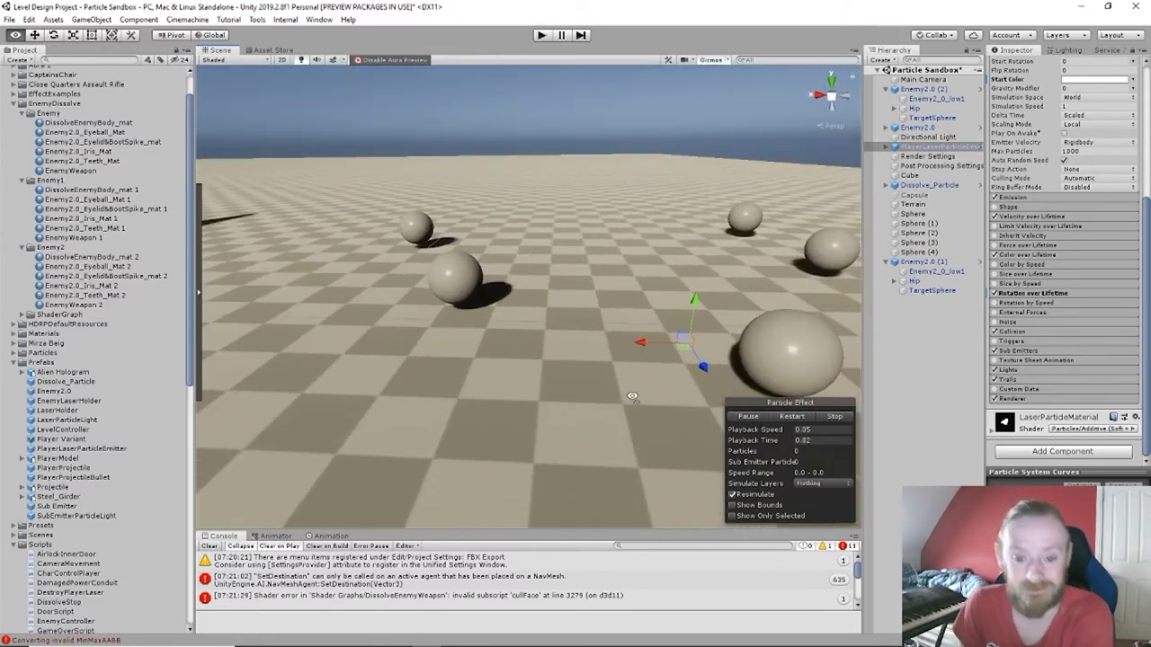
{"action": "left_click", "coordinate": [748, 418]}
{"action": "key", "text": "w"}
{"action": "right_click_drag", "start_coordinate": [555, 432], "coordinate": [570, 423]}
{"action": "key", "text": "s"}
{"action": "key", "text": "w"}
Check the Main Camera's settings and preview, and look closer at the paused laser particle in the scene.
{"action": "left_click", "coordinate": [908, 80]}
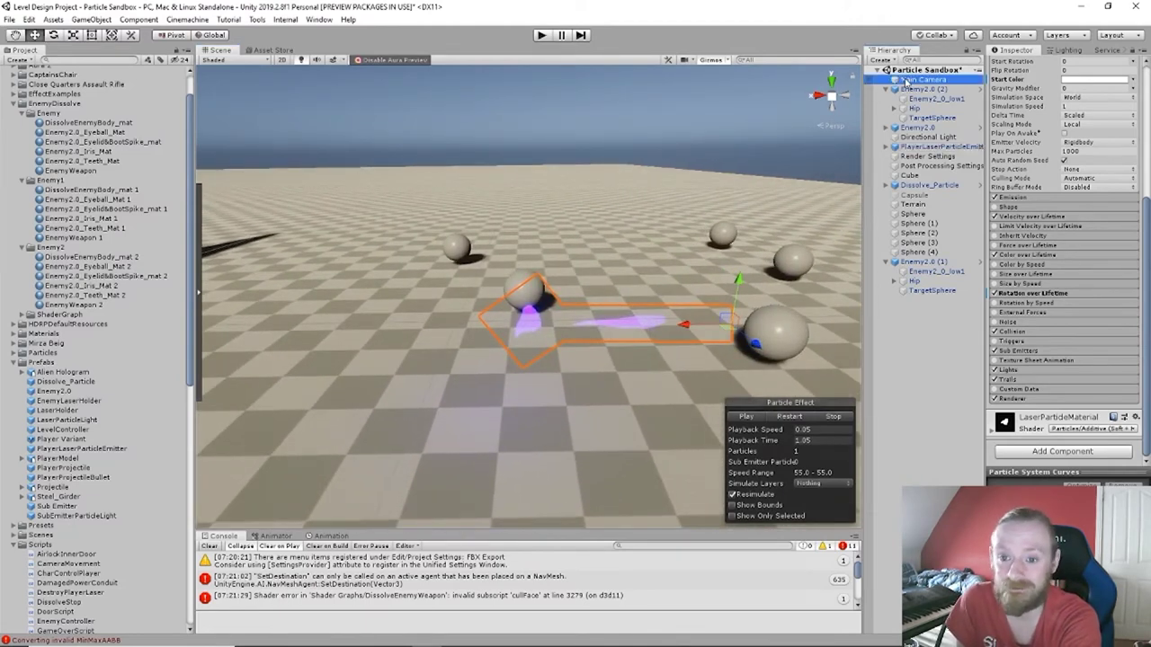
{"action": "key", "text": "ctrl+shift+f"}
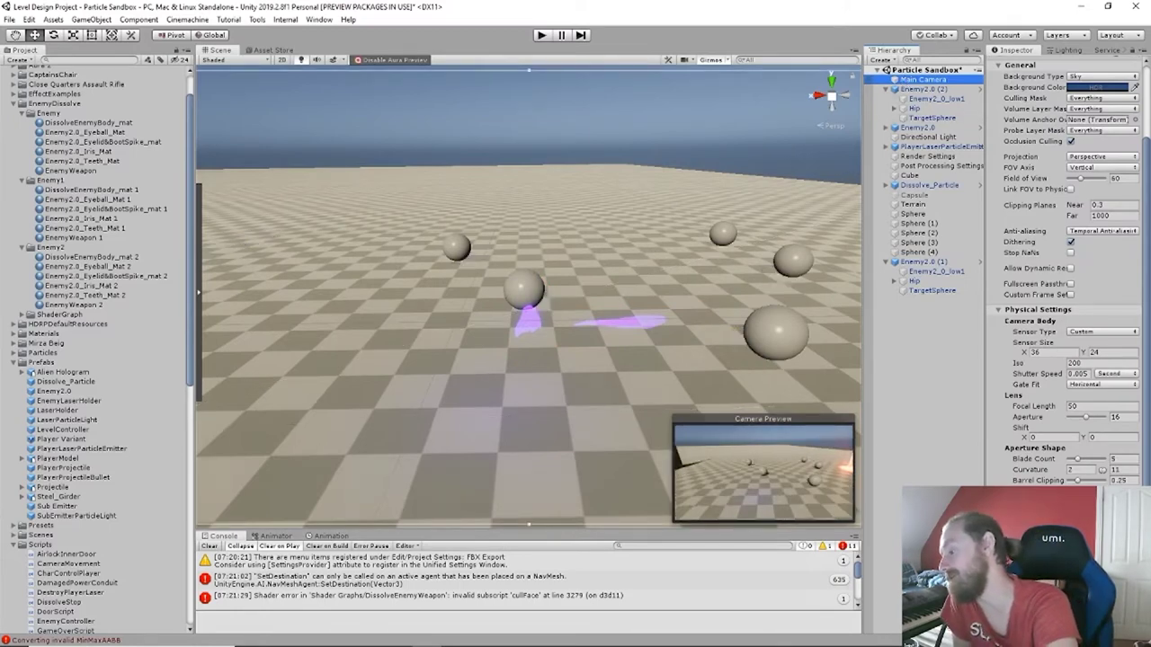
{"action": "right_click_drag", "start_coordinate": [703, 373], "coordinate": [606, 391]}
{"action": "key", "text": "w"}
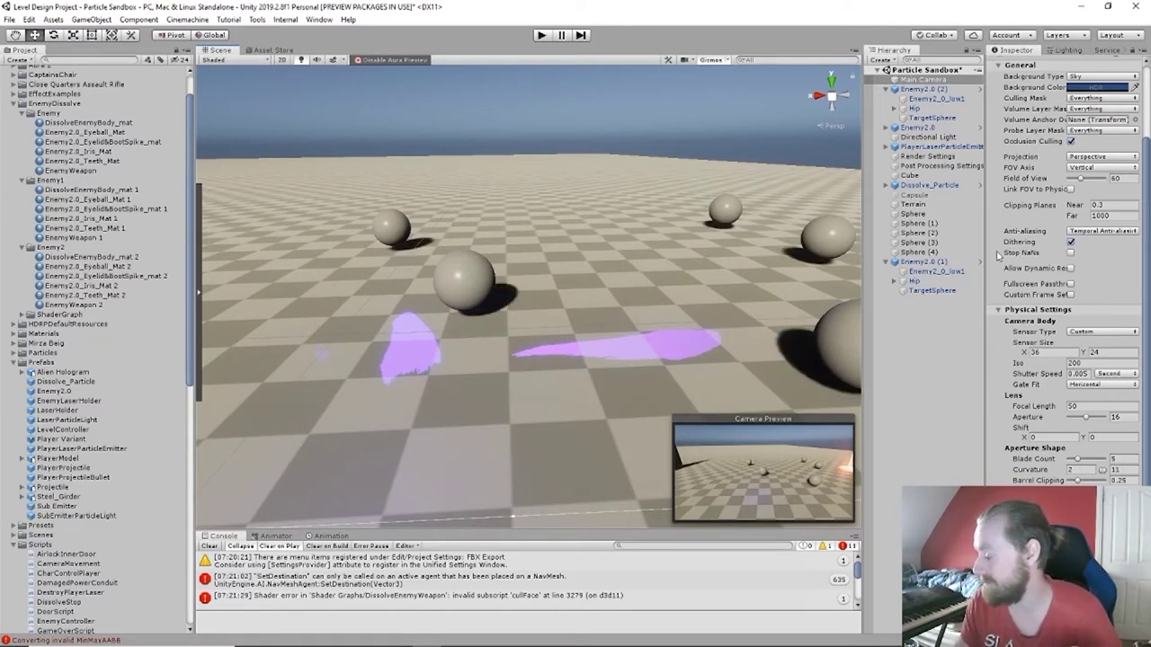
Disable Rotation over Lifetime on PlayerLaserParticleEmitter and try a Flip Rotation of 1.
{"action": "left_click", "coordinate": [922, 148]}
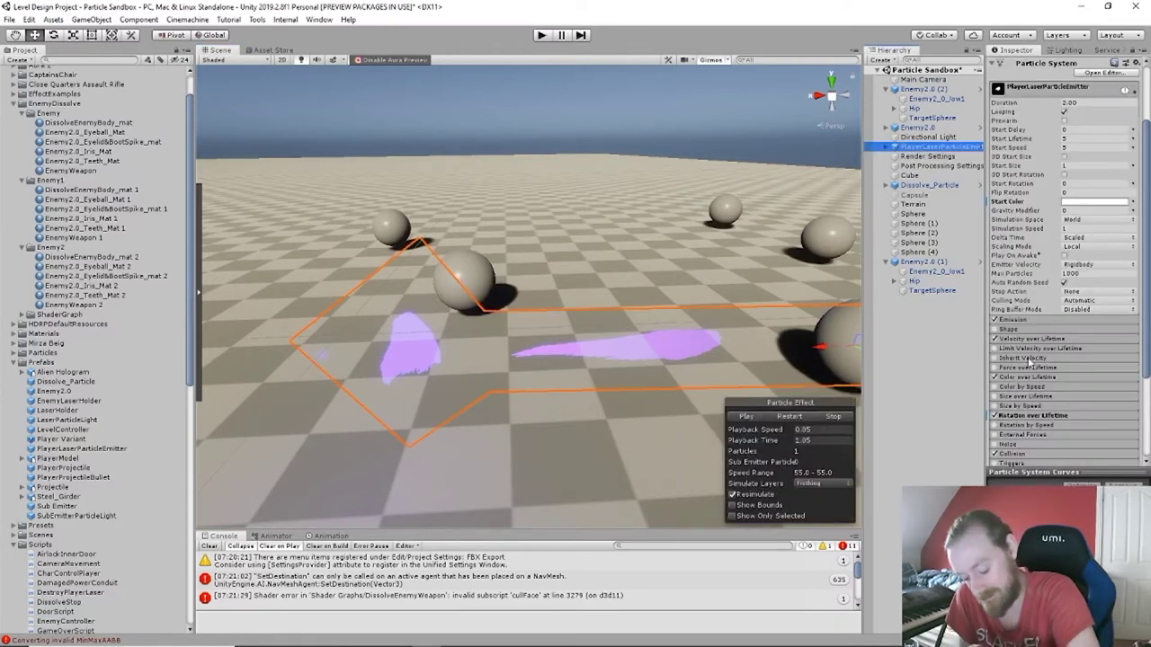
{"action": "left_click", "coordinate": [996, 417]}
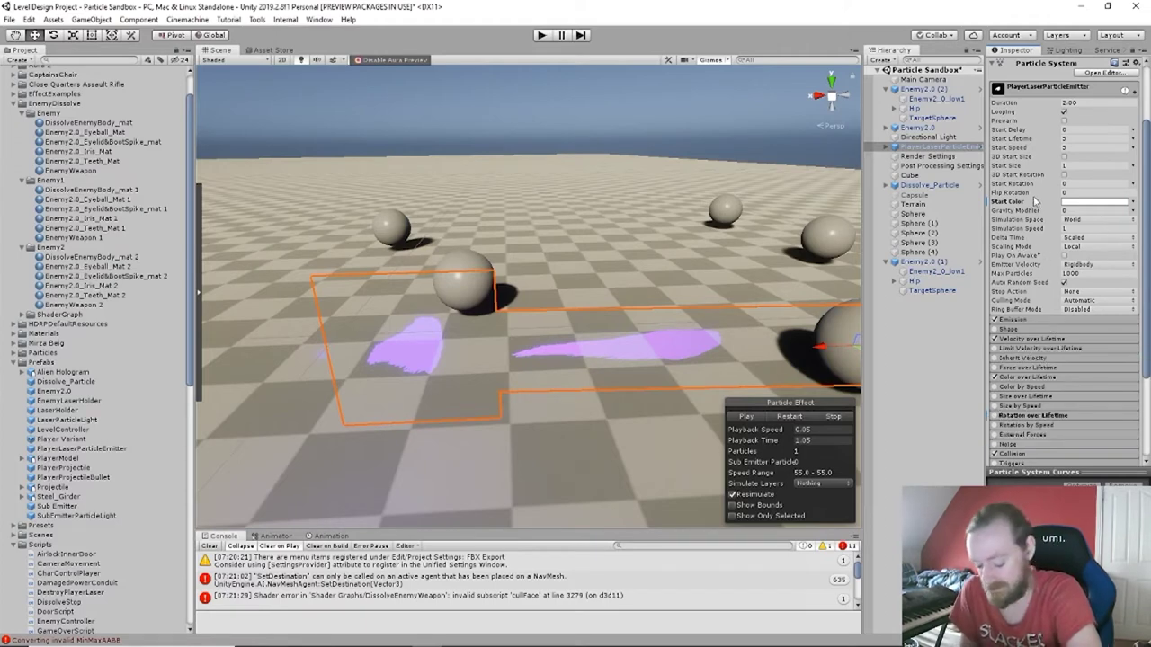
{"action": "left_click", "coordinate": [1063, 192]}
{"action": "type", "text": "1"}
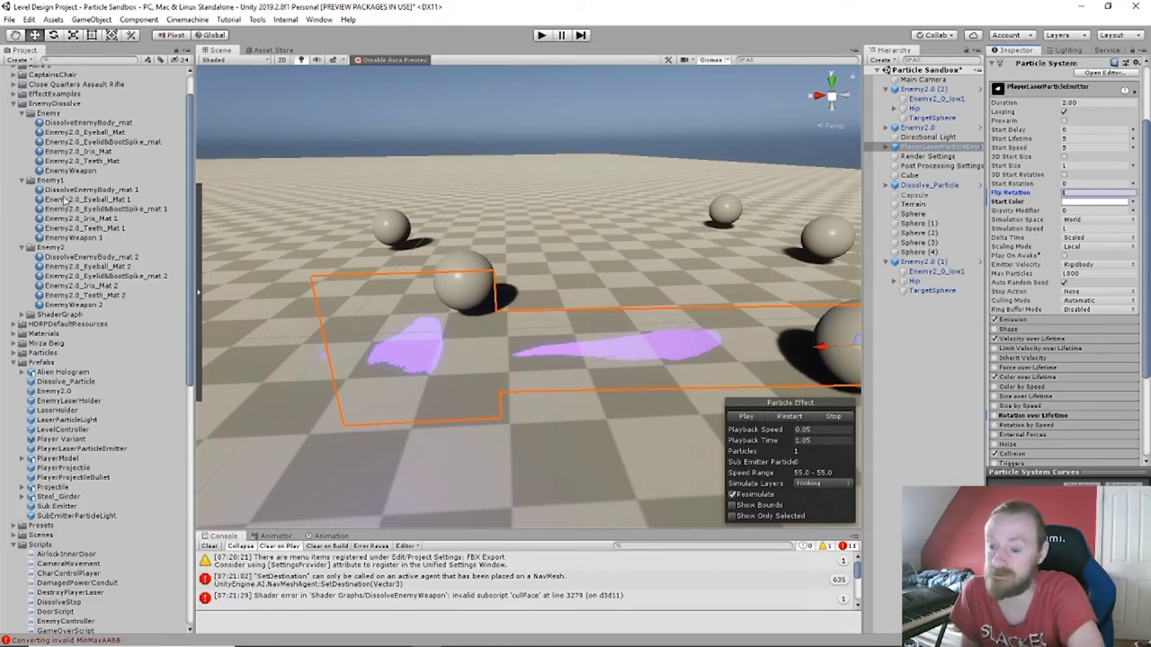
Reset Flip Rotation to 0 and adjust Start Rotation of PlayerLaserParticleEmitter to about 117.91.
{"action": "left_click", "coordinate": [1112, 182]}
{"action": "type", "text": "2.11"}
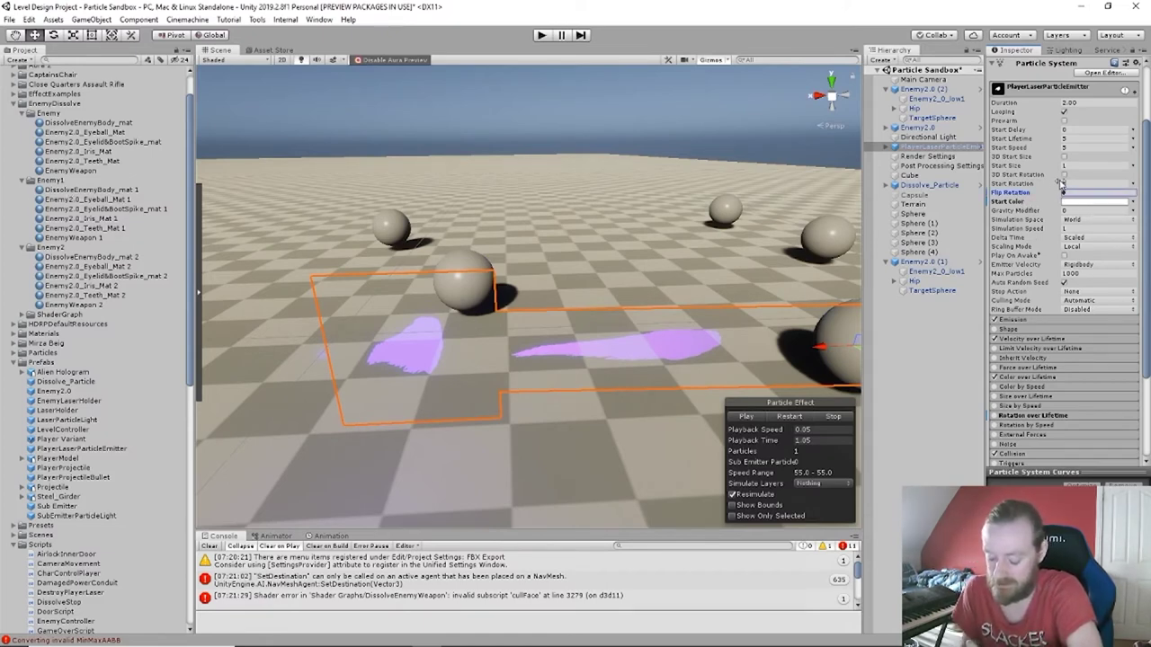
{"action": "type", "text": "90.2"}
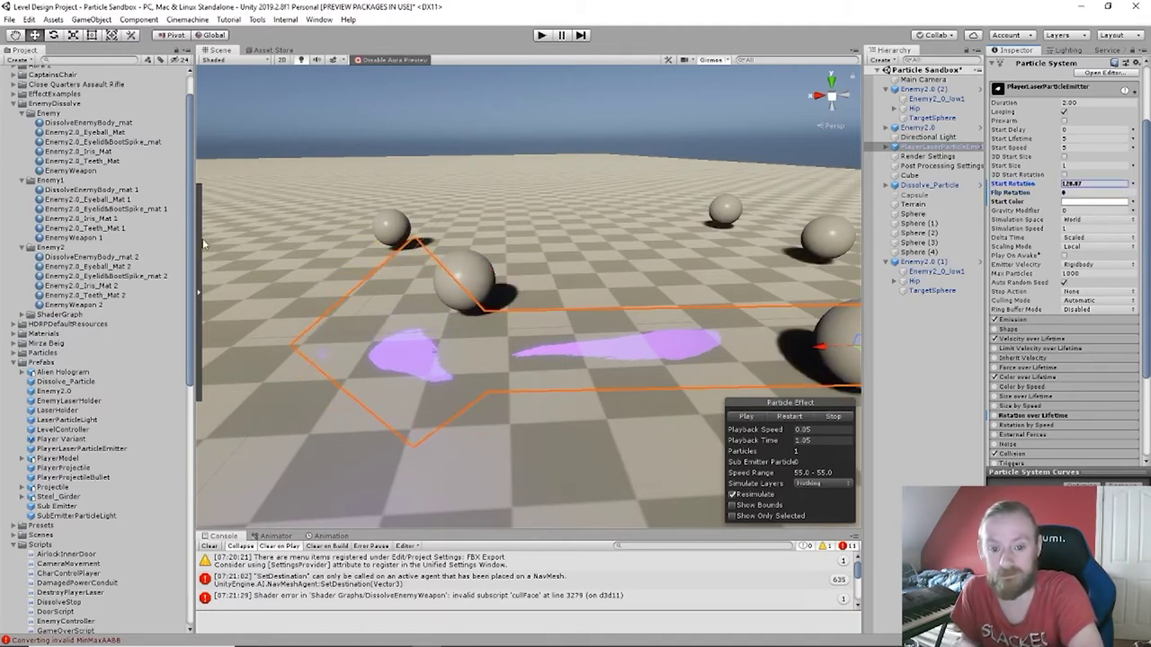
{"action": "type", "text": "120.37"}
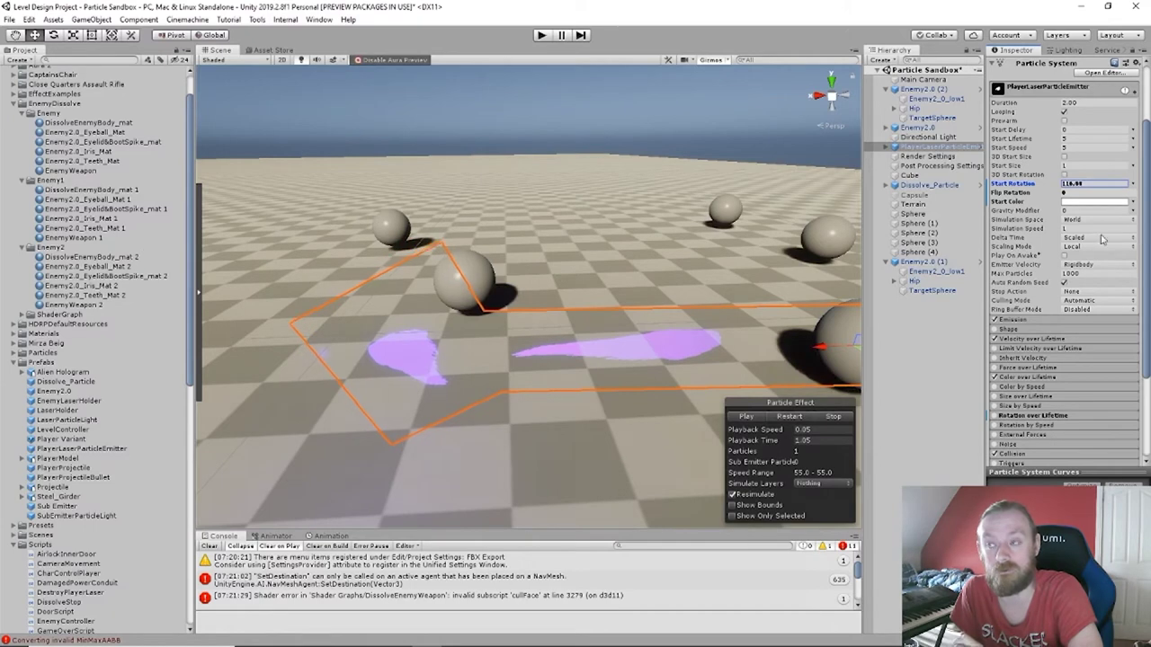
{"action": "left_click_drag", "start_coordinate": [1103, 240], "coordinate": [1140, 238]}
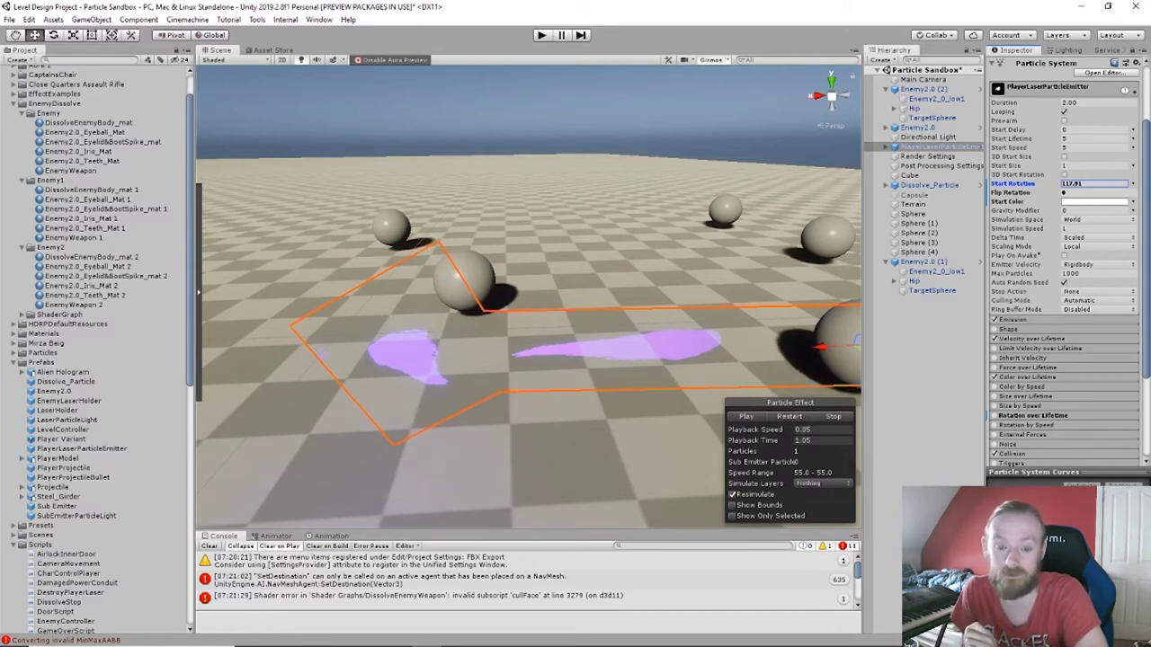
Replay the laser preview, pause it mid-shot and check the emitter's Trails settings.
{"action": "left_click", "coordinate": [755, 416]}
{"action": "right_click_drag", "start_coordinate": [719, 410], "coordinate": [696, 378]}
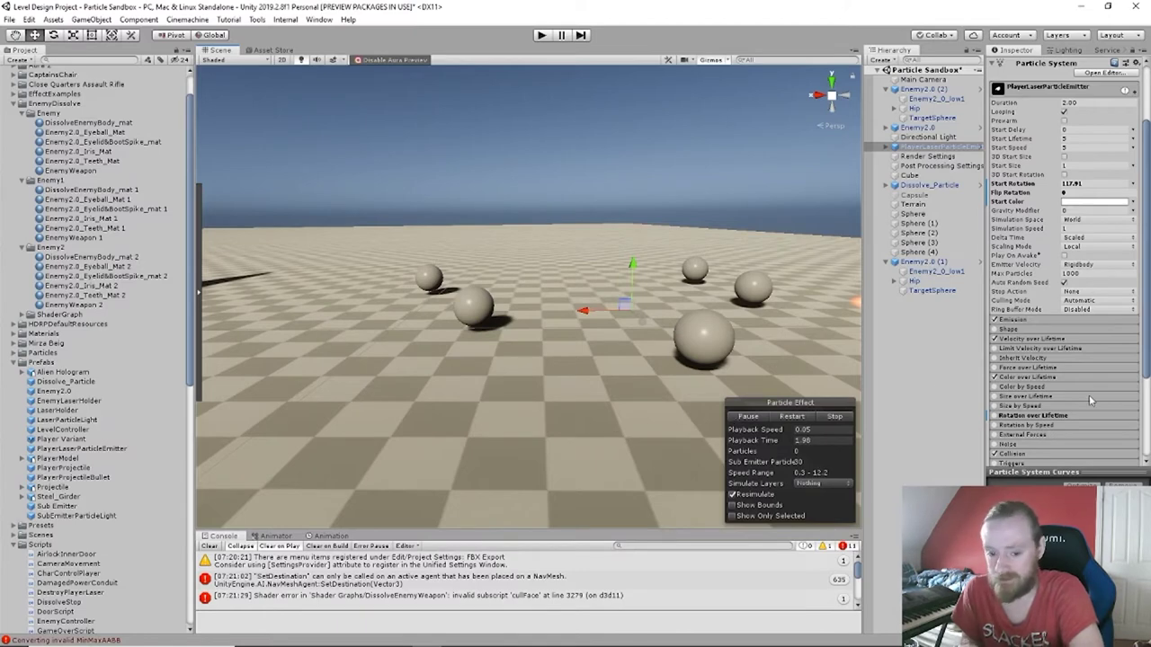
{"action": "left_click", "coordinate": [757, 417]}
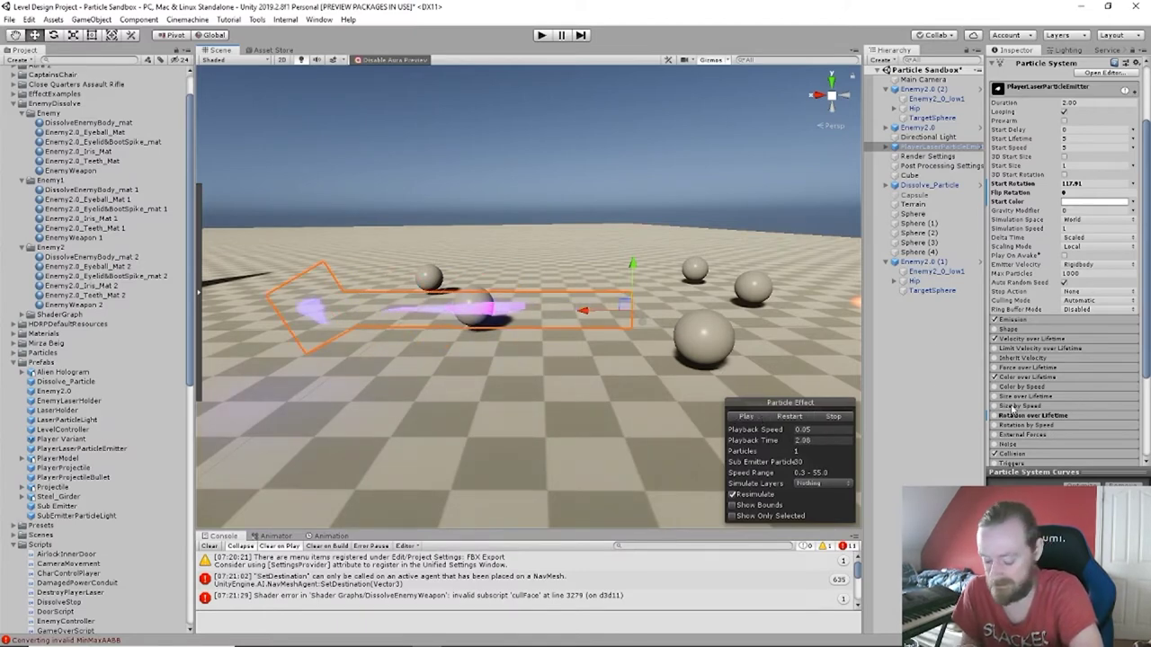
{"action": "scroll", "coordinate": [1013, 408], "scroll_direction": "down", "scroll_amount": 3}
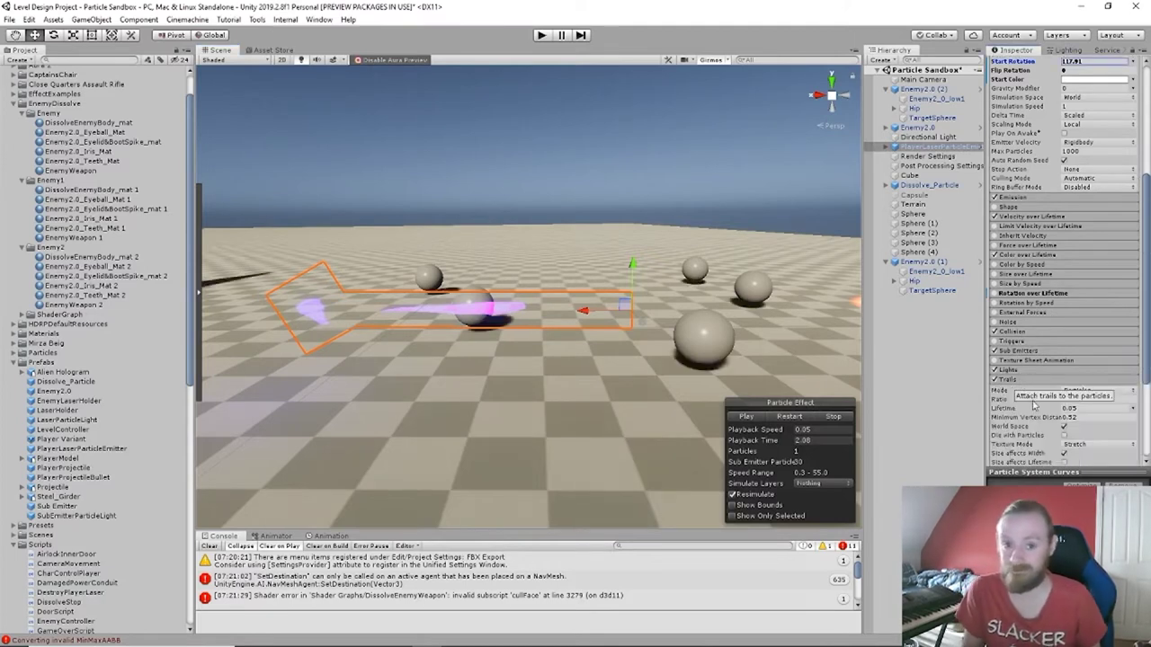
{"action": "left_click", "coordinate": [1009, 379]}
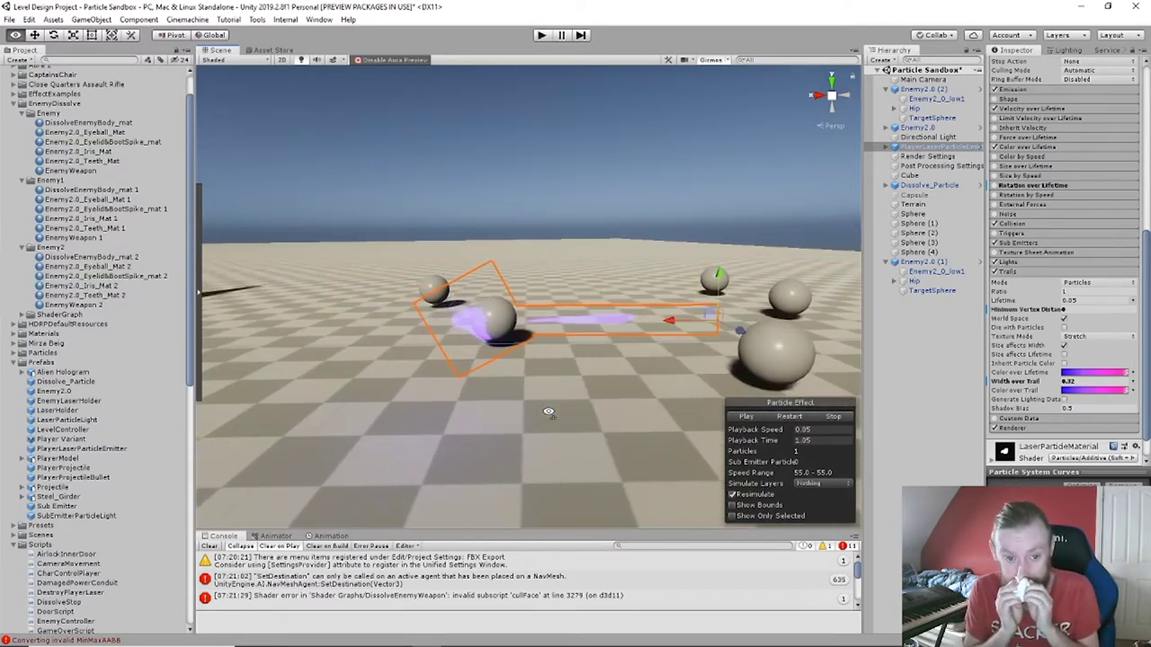
Set the Rate over Time to 5 in the Emission module of PlayerLaserParticleEmitter.
{"action": "scroll", "coordinate": [1060, 231], "scroll_direction": "up", "scroll_amount": 7}
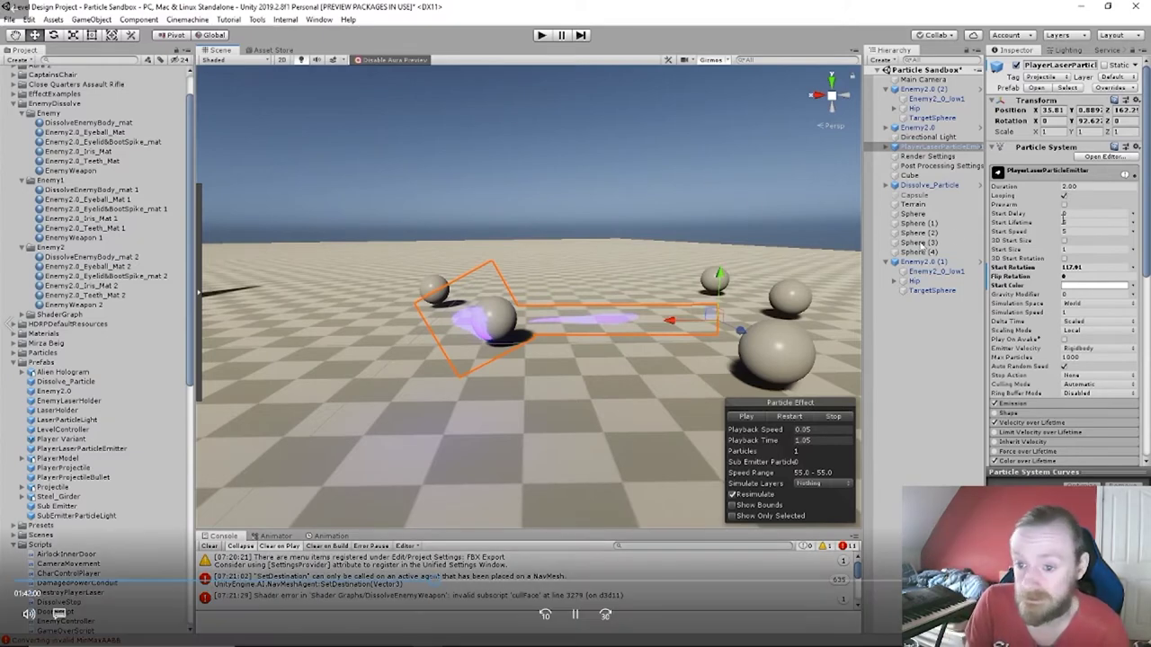
{"action": "scroll", "coordinate": [1034, 245], "scroll_direction": "down", "scroll_amount": 3}
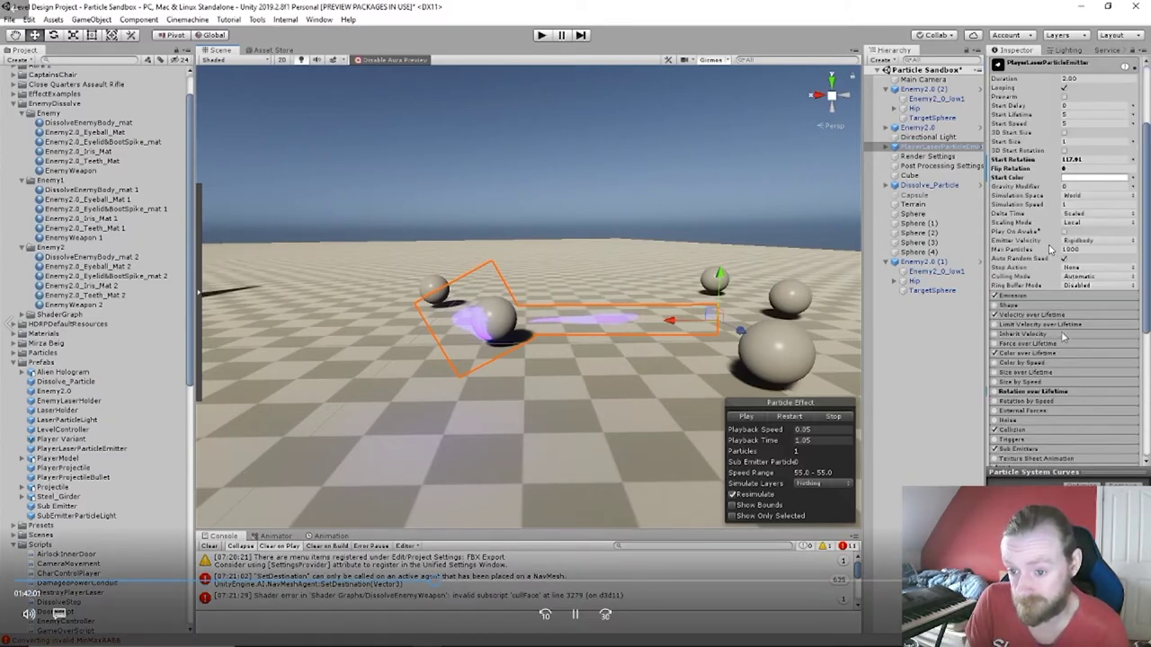
{"action": "left_click", "coordinate": [1047, 294]}
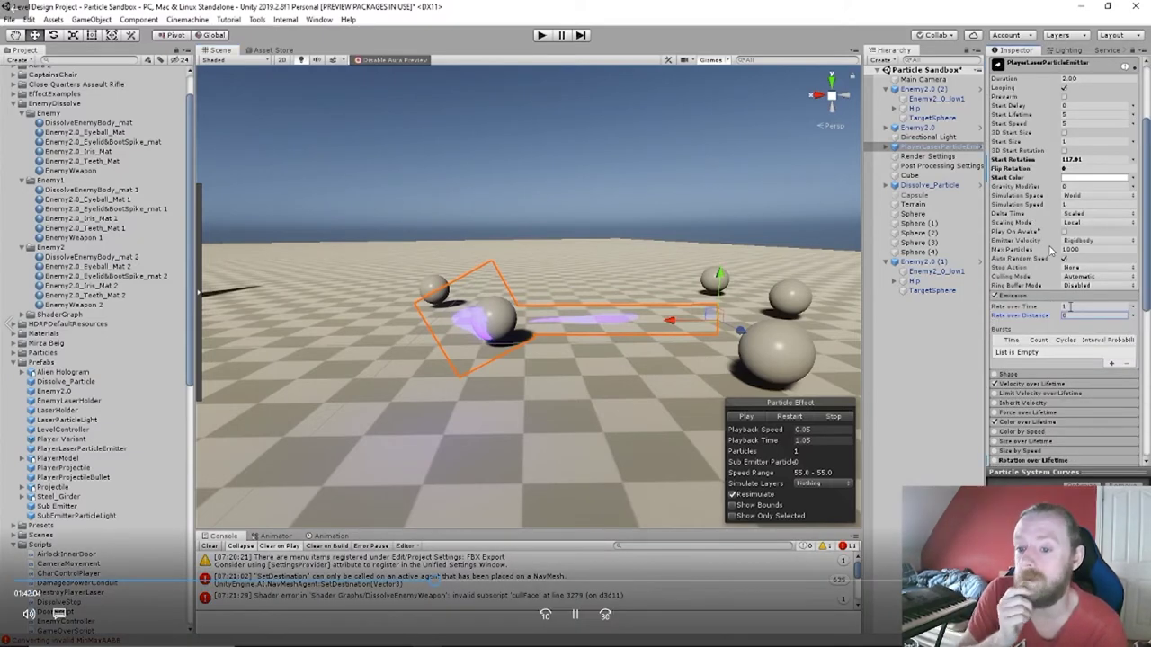
{"action": "left_click", "coordinate": [1068, 307]}
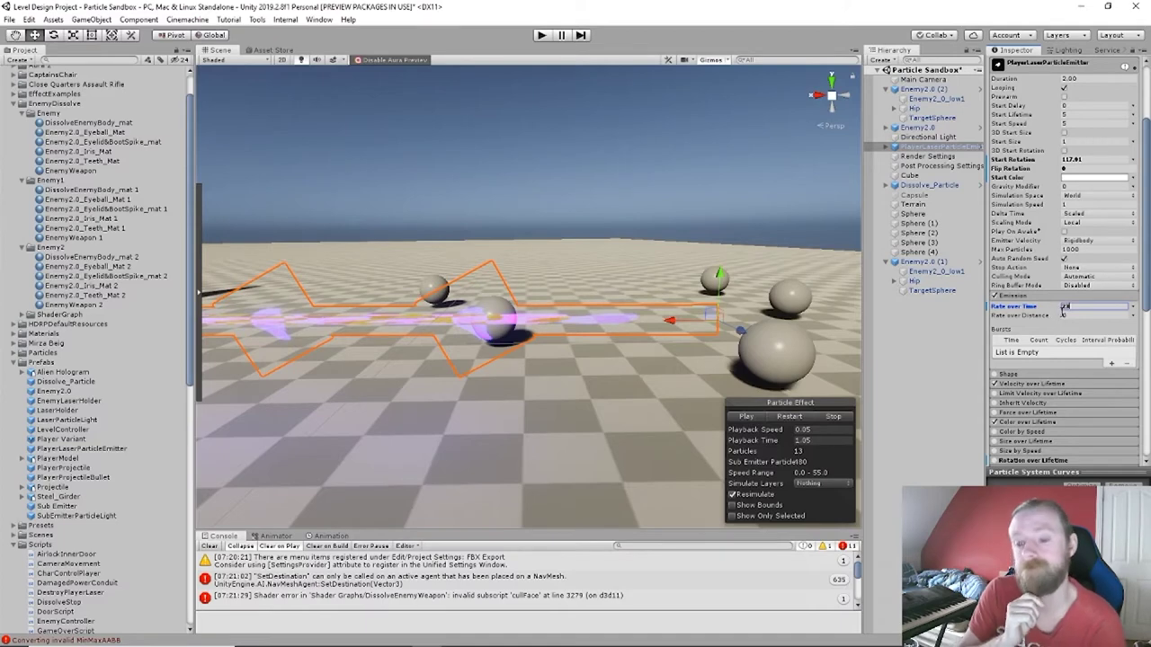
{"action": "type", "text": "20"}
{"action": "key", "text": "BackSpace"}
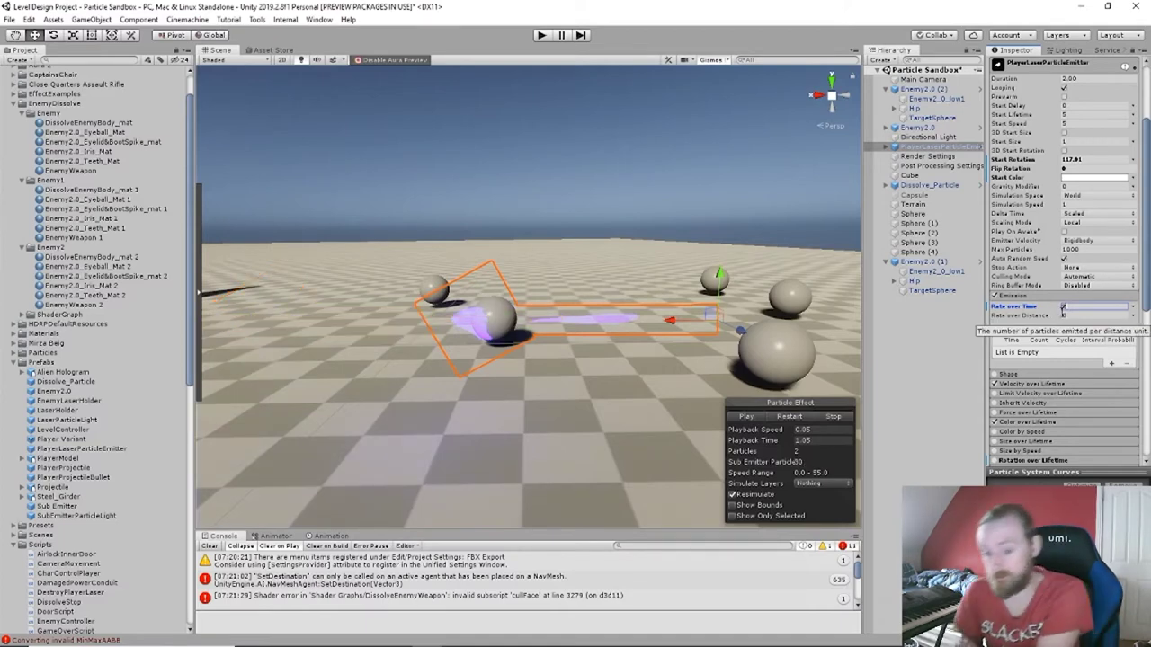
{"action": "key", "text": "BackSpace"}
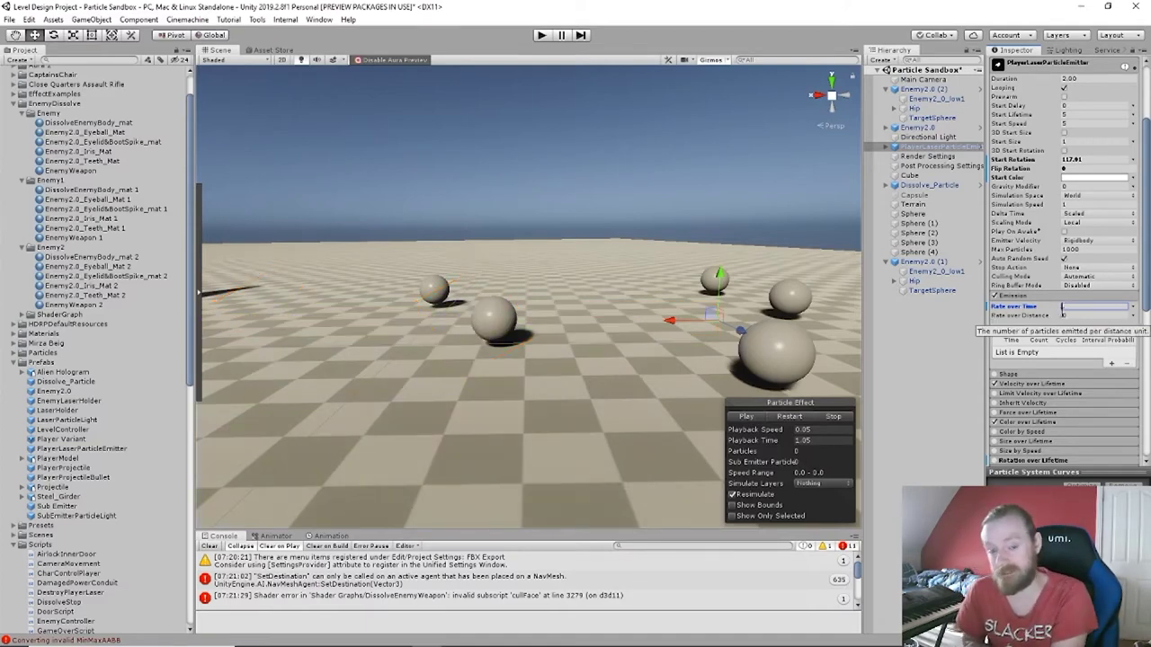
{"action": "type", "text": "5"}
Play the laser preview, pause it mid-shot and examine the emitted particle from a different angle.
{"action": "right_click_drag", "start_coordinate": [584, 450], "coordinate": [517, 348]}
{"action": "left_click", "coordinate": [747, 420]}
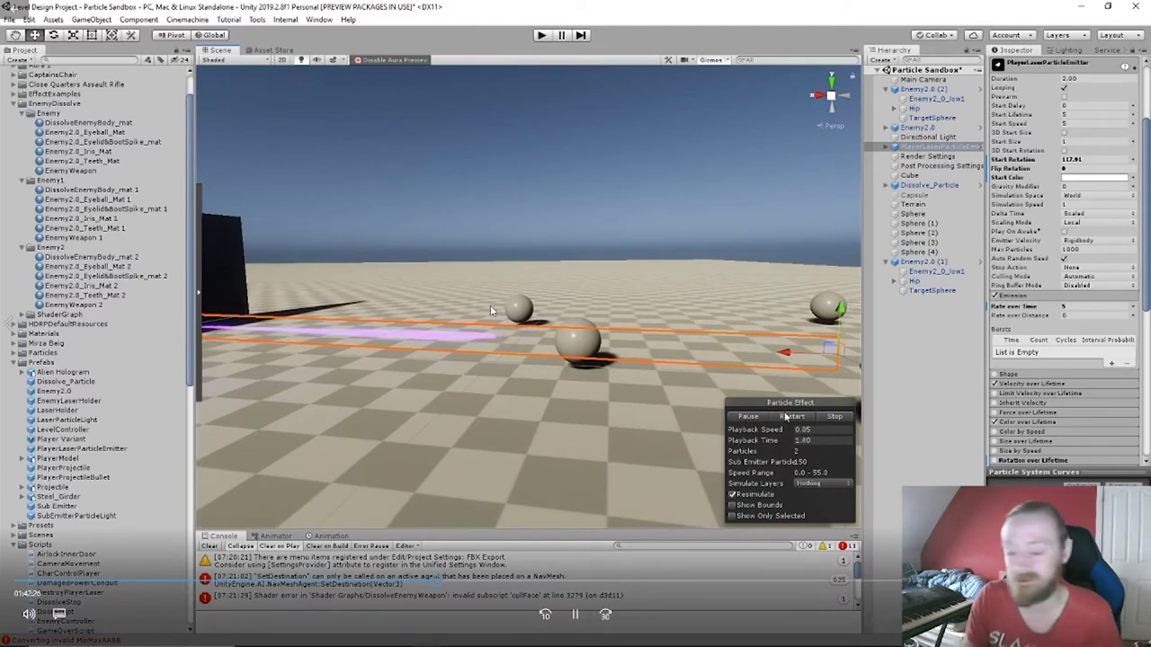
{"action": "key", "text": "f"}
{"action": "right_click_drag", "start_coordinate": [490, 305], "coordinate": [493, 310]}
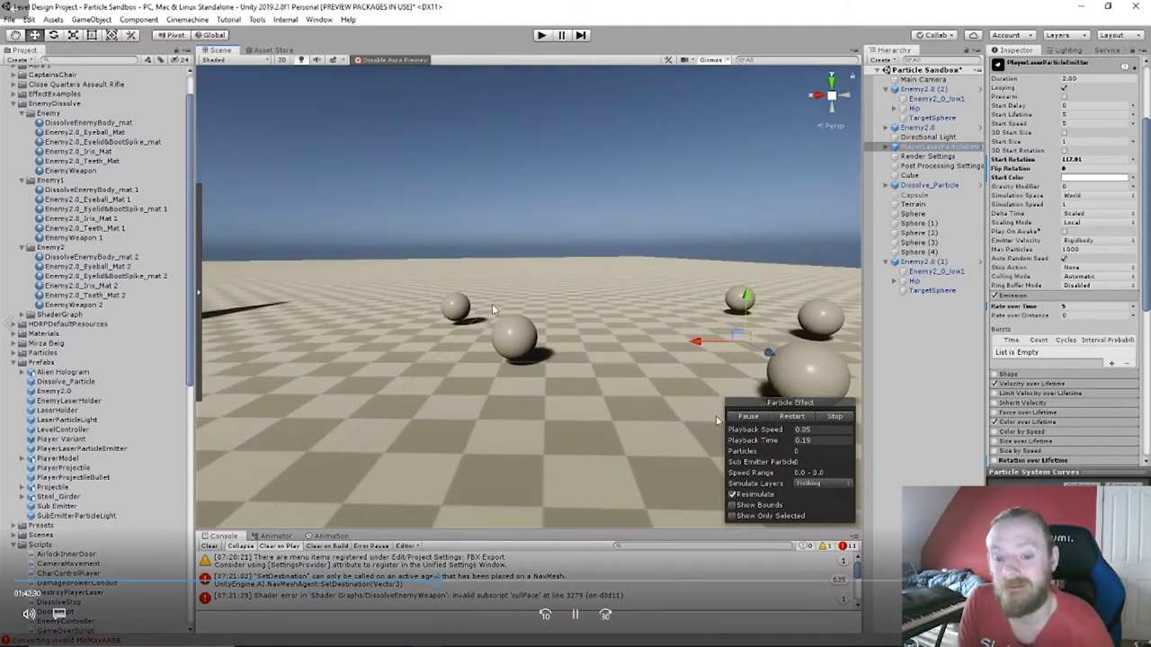
{"action": "left_click", "coordinate": [747, 419]}
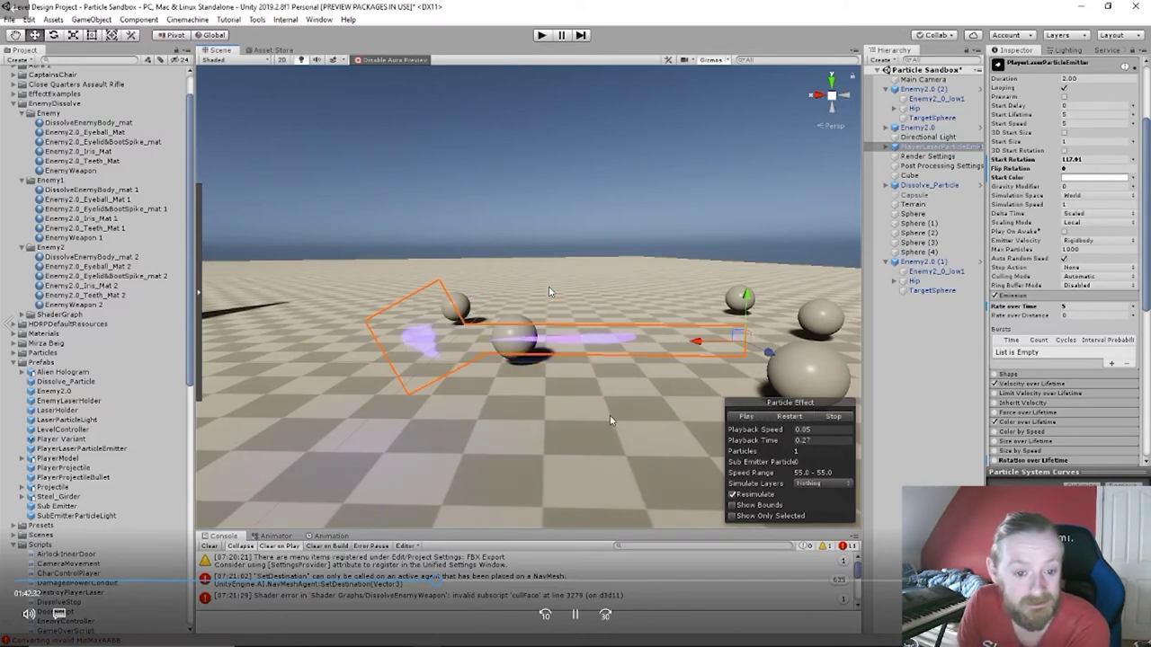
{"action": "mouse_move", "coordinate": [606, 421]}
{"action": "right_mouse_down"}
{"action": "mouse_move", "coordinate": [422, 414]}
{"action": "mouse_move", "coordinate": [565, 403]}
{"action": "mouse_move", "coordinate": [591, 416]}
{"action": "right_mouse_up"}
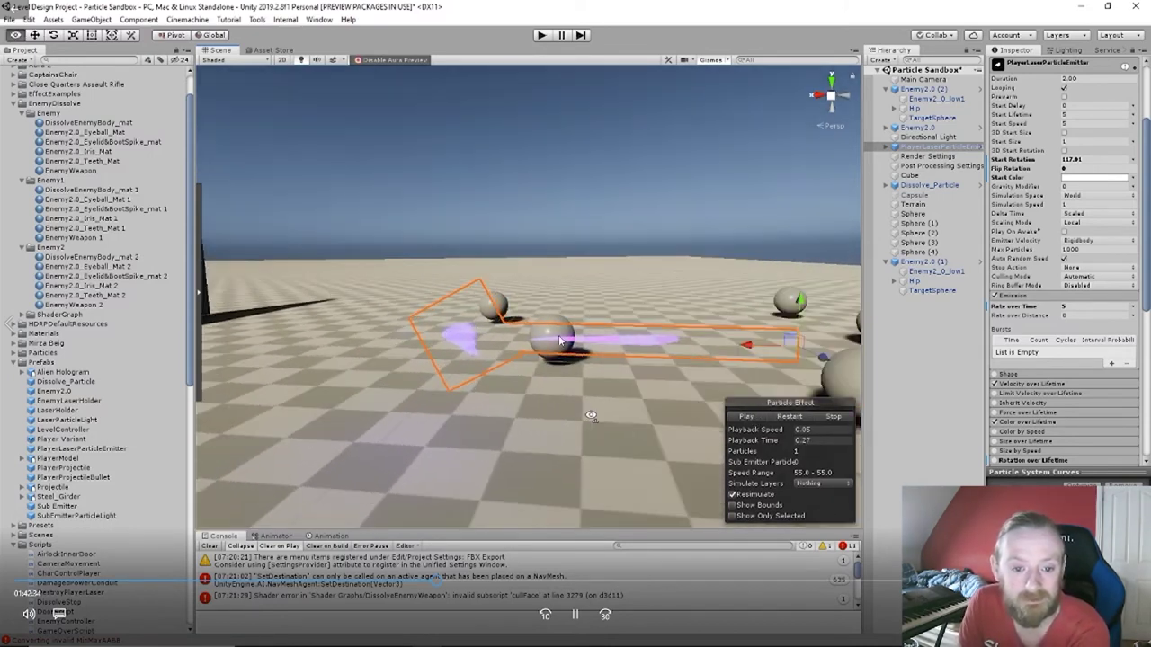
Stop the preview and add an emission burst with a count of 1 to the emitter.
{"action": "left_click", "coordinate": [826, 419]}
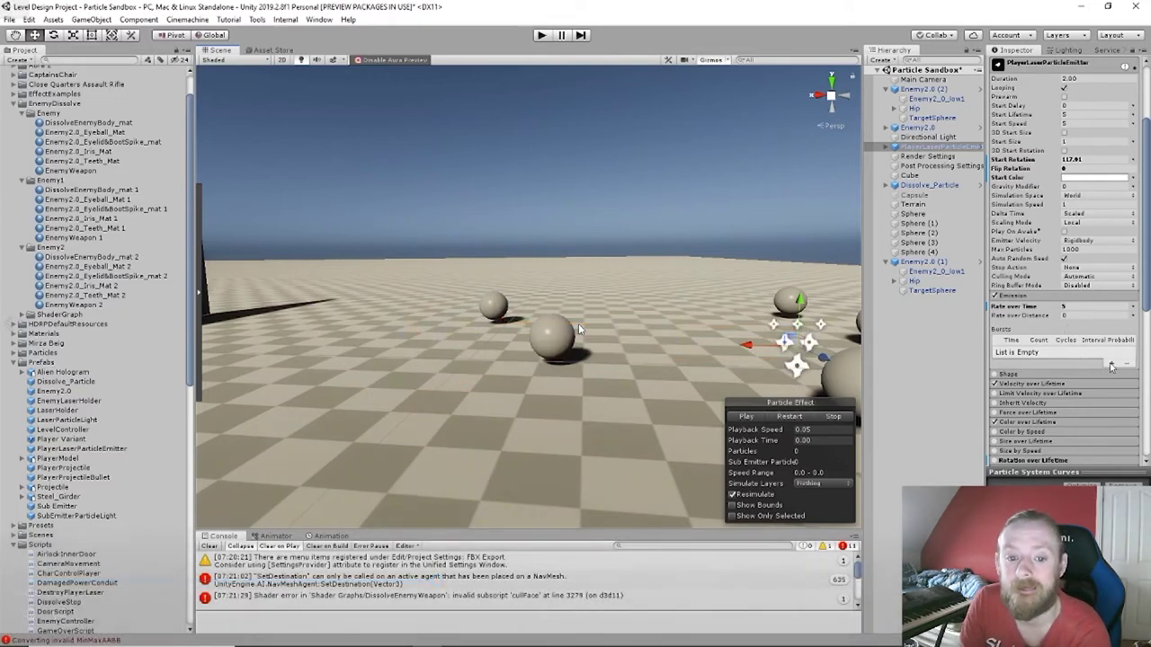
{"action": "left_click", "coordinate": [1111, 364]}
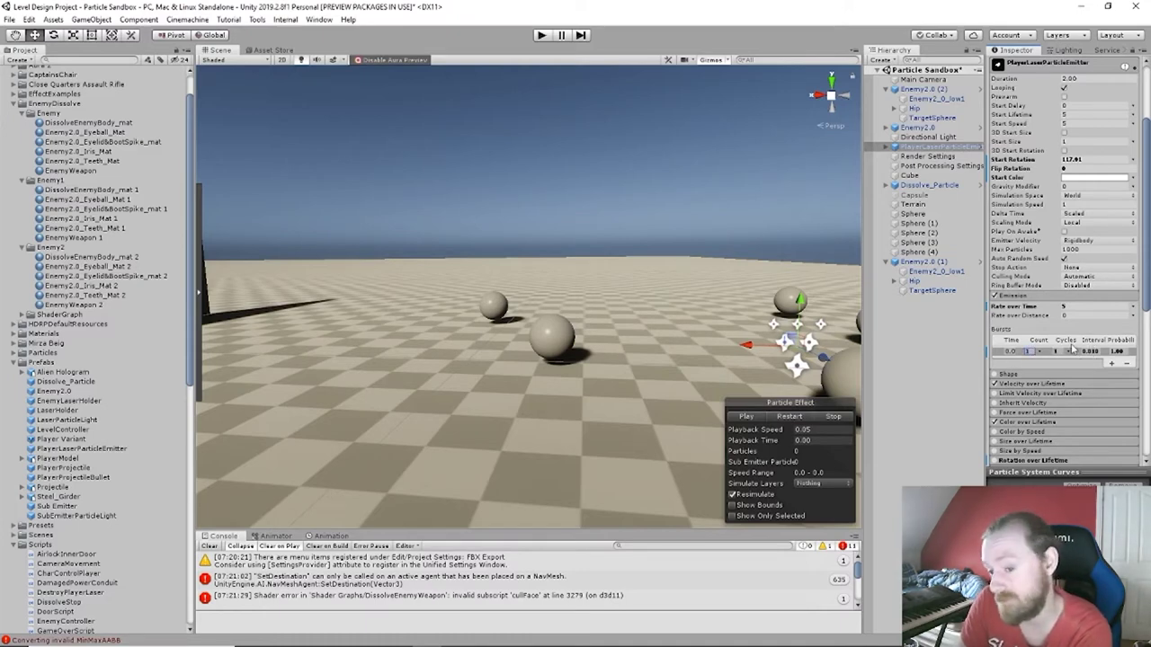
{"action": "mouse_move", "coordinate": [836, 306]}
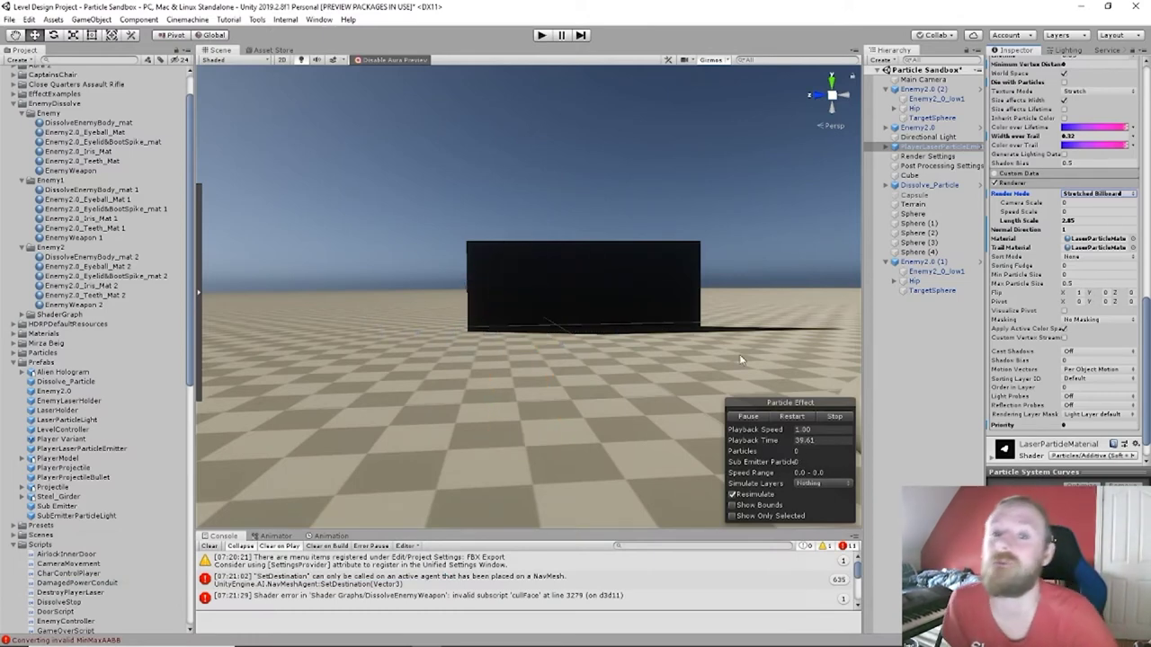
Check the Main Camera preview, look around the paused laser particle and resume the PlayerLaserParticleEmitter preview.
{"action": "left_click", "coordinate": [950, 80]}
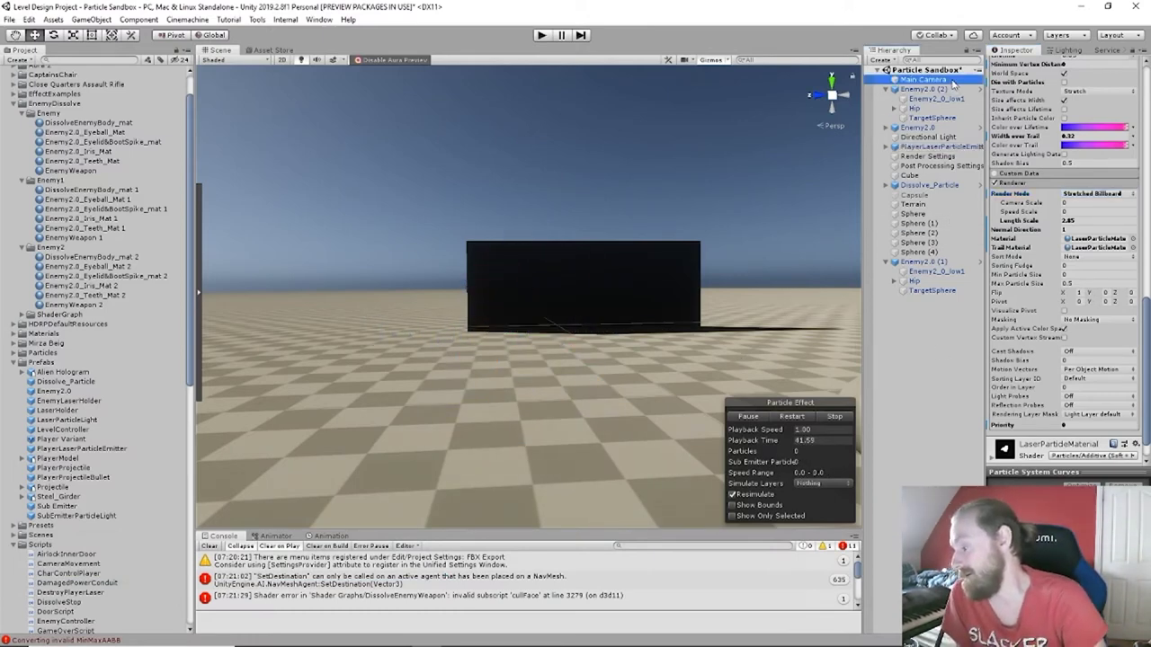
{"action": "mouse_move", "coordinate": [563, 369]}
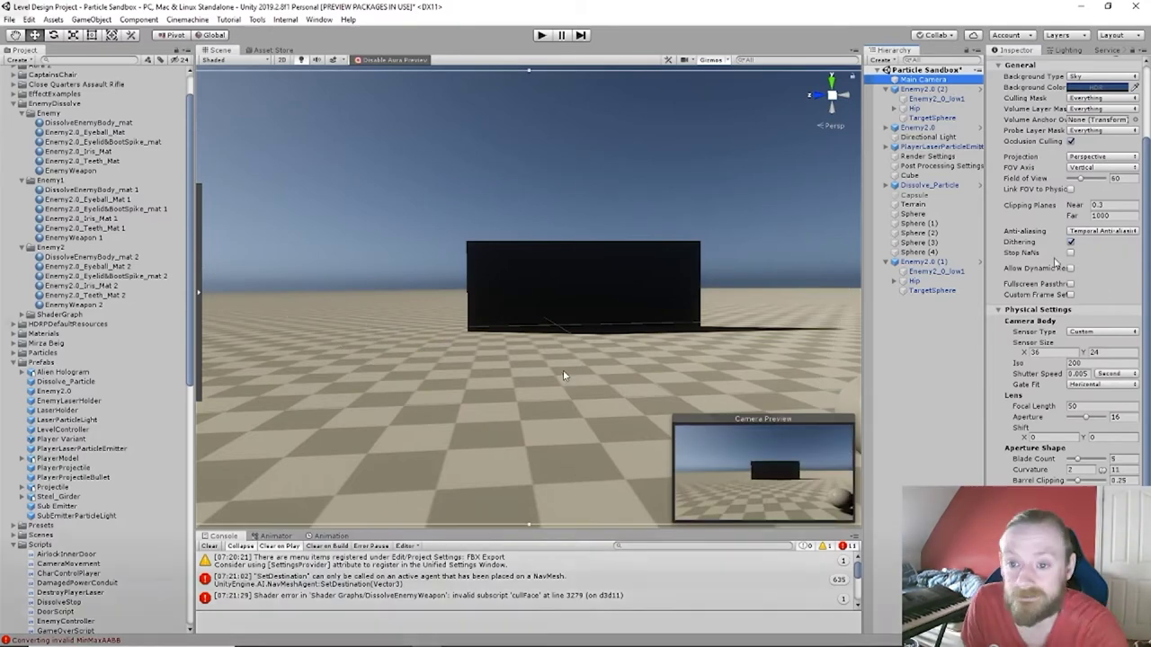
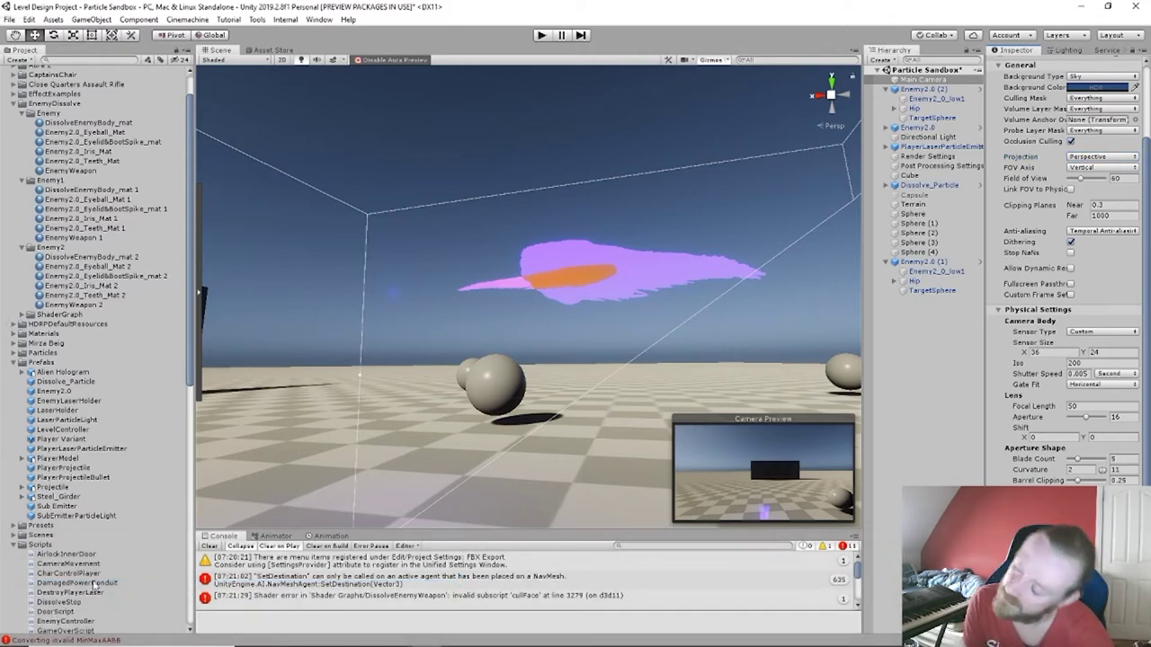
{"action": "mouse_move", "coordinate": [102, 618]}
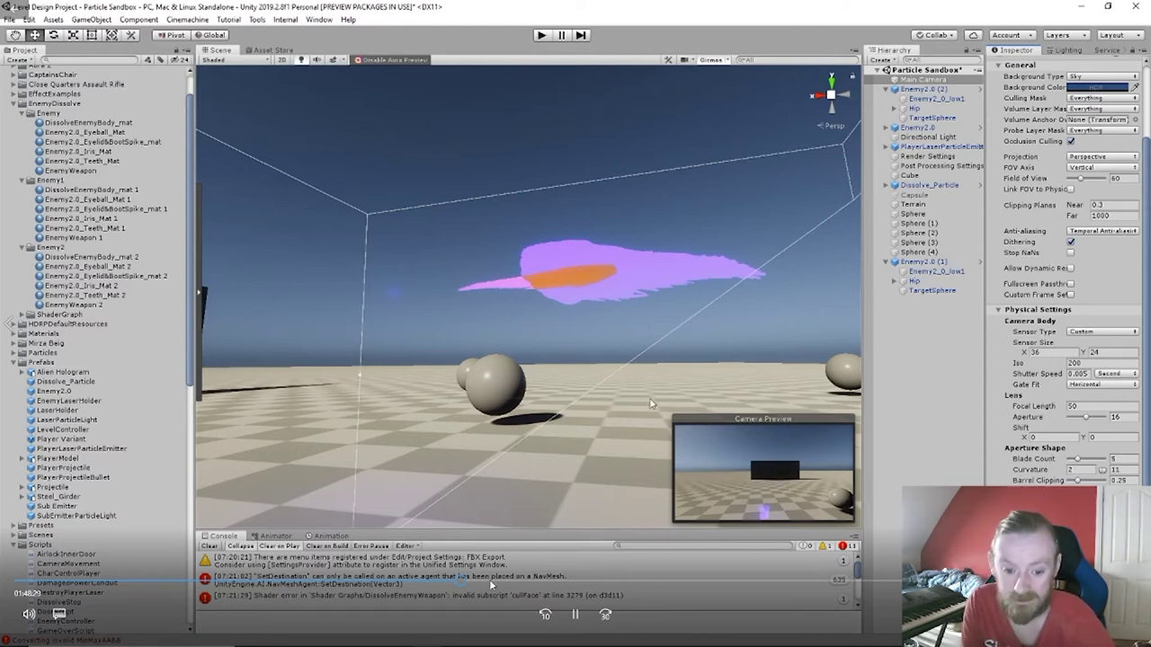
{"action": "right_click_drag", "start_coordinate": [567, 308], "coordinate": [615, 358]}
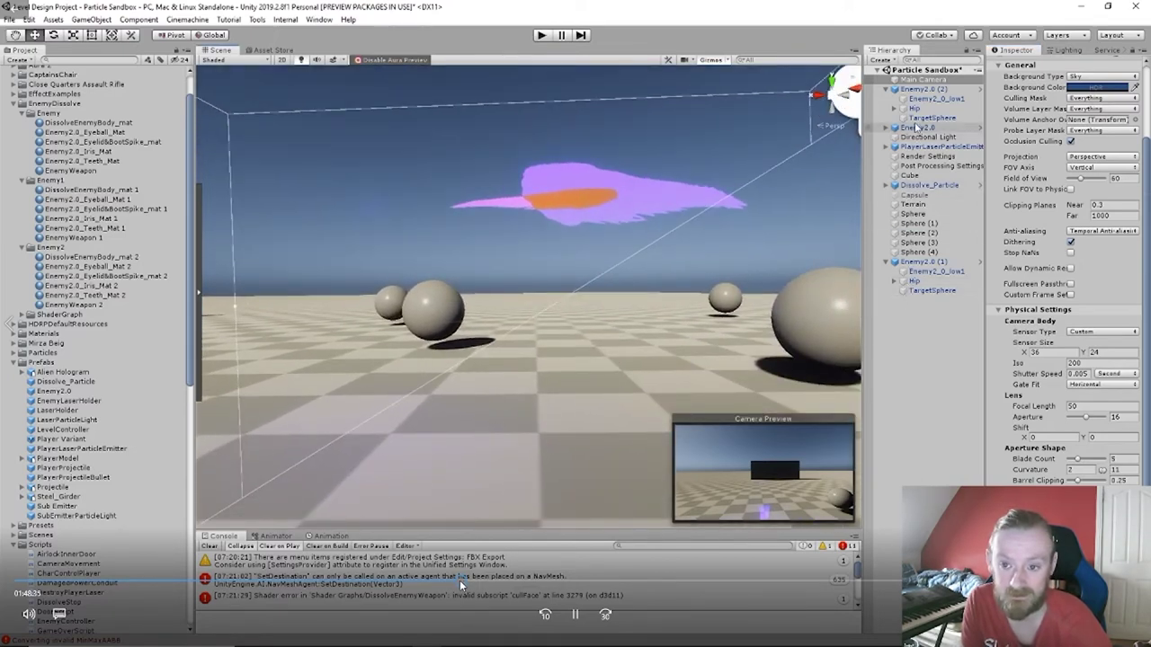
{"action": "left_click", "coordinate": [917, 148]}
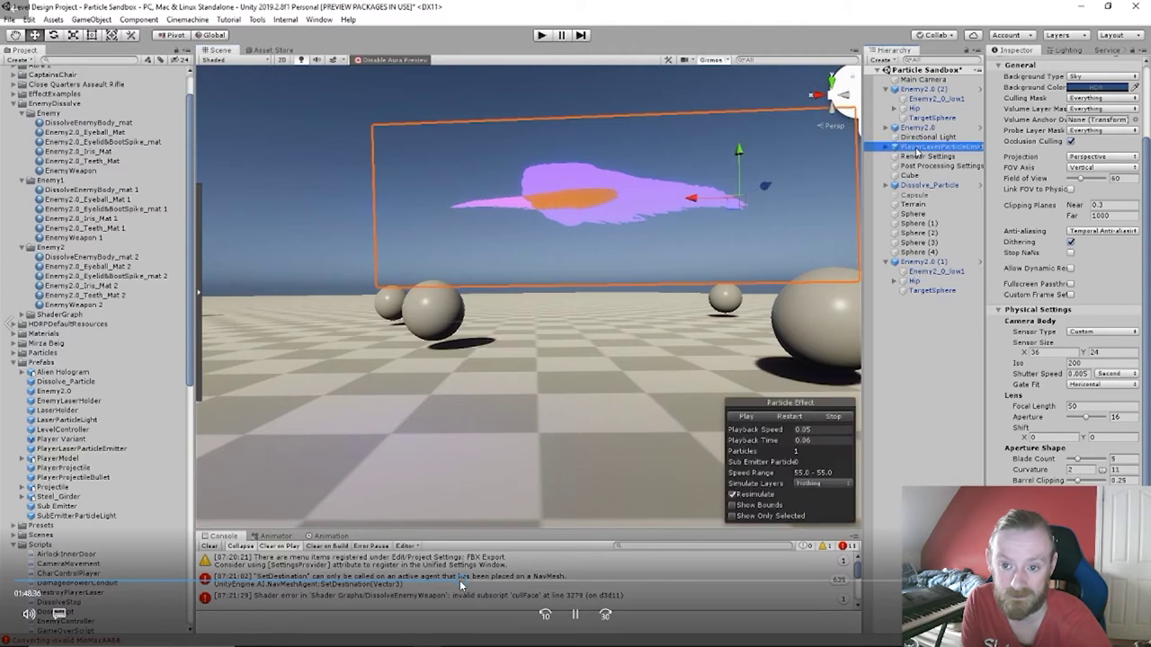
{"action": "left_click", "coordinate": [749, 417]}
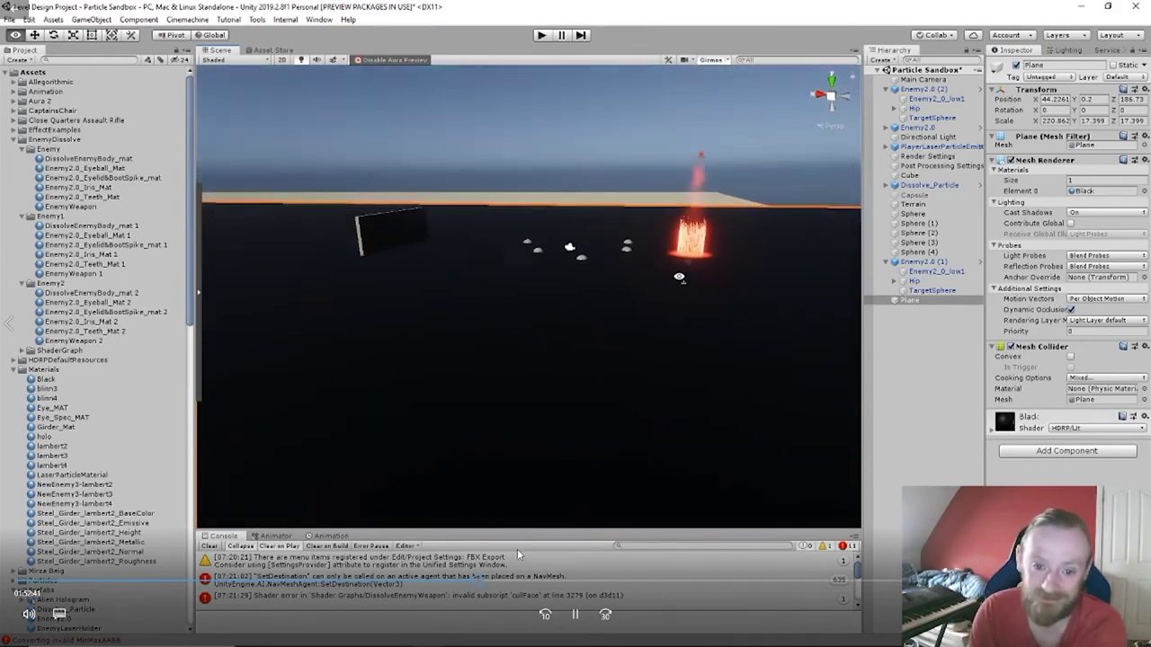
Change the shader of LaserParticleMaterial to Legacy Shaders/Particles/Additive.
{"action": "left_click", "coordinate": [475, 580]}
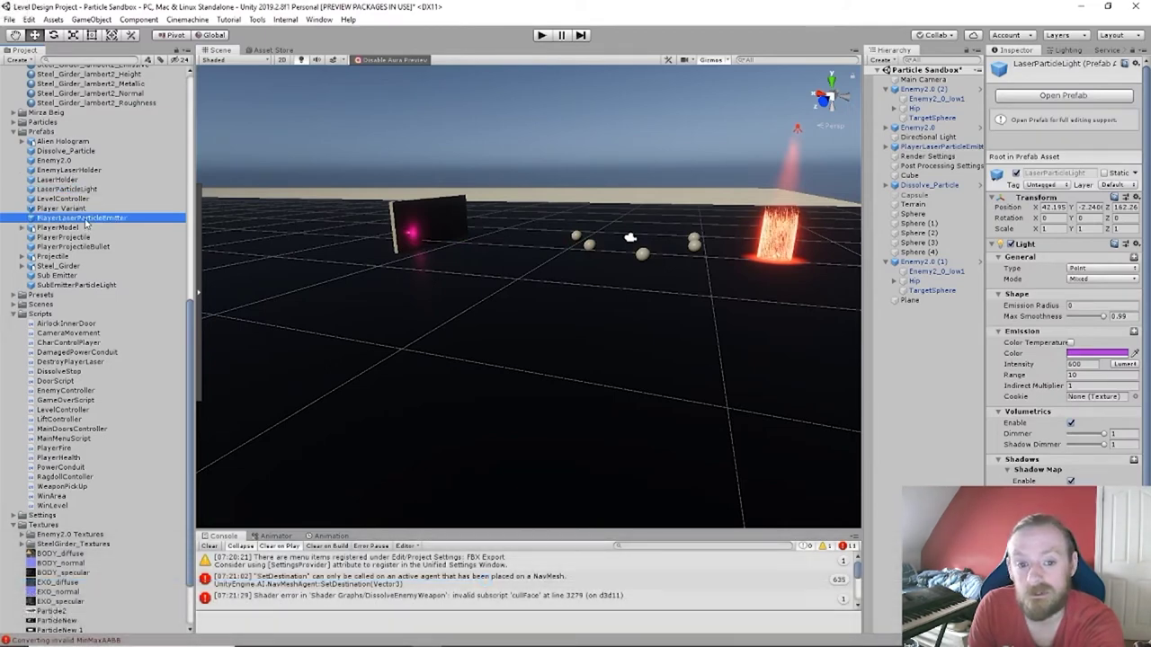
{"action": "mouse_move", "coordinate": [480, 470]}
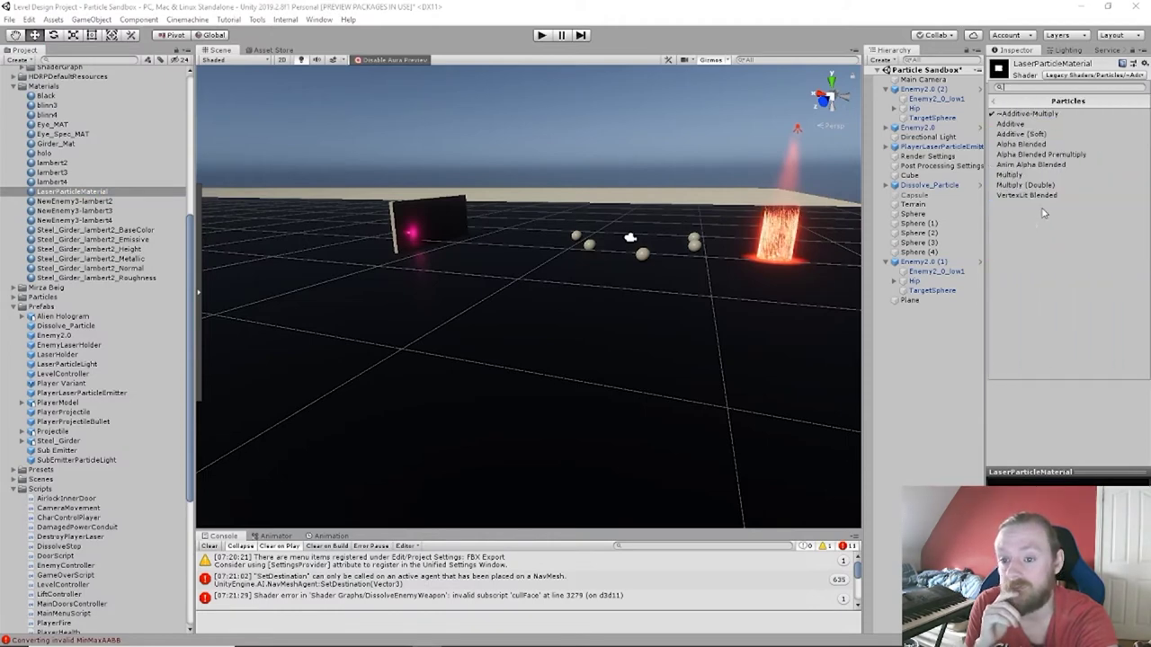
{"action": "left_click", "coordinate": [1021, 124]}
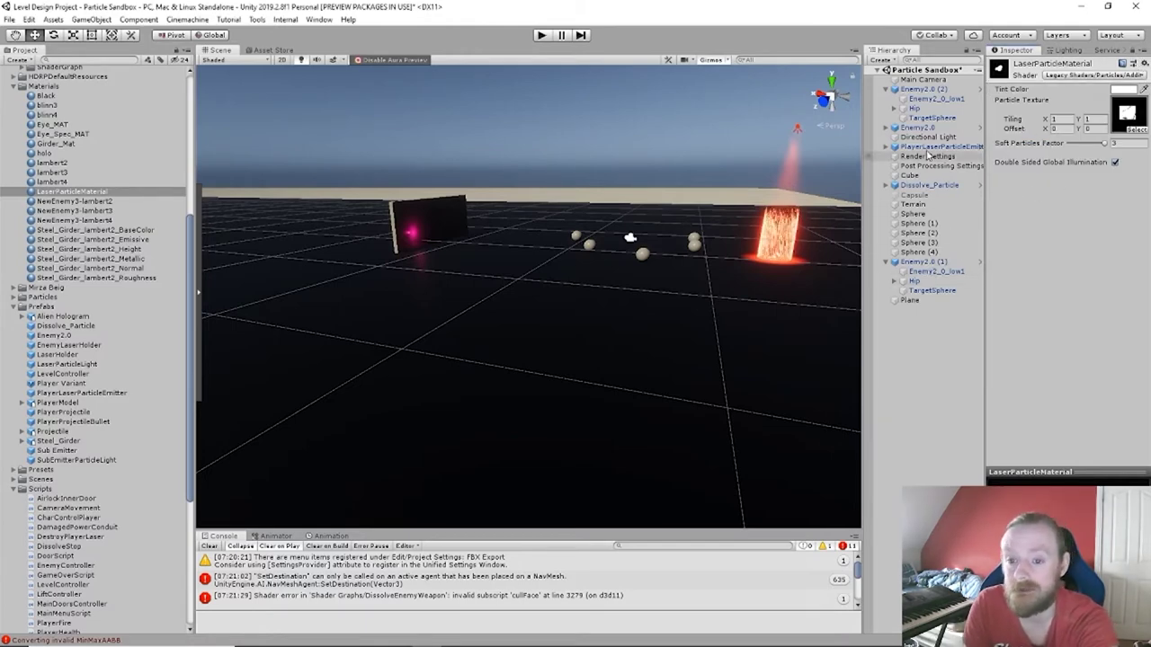
{"action": "mouse_move", "coordinate": [972, 364]}
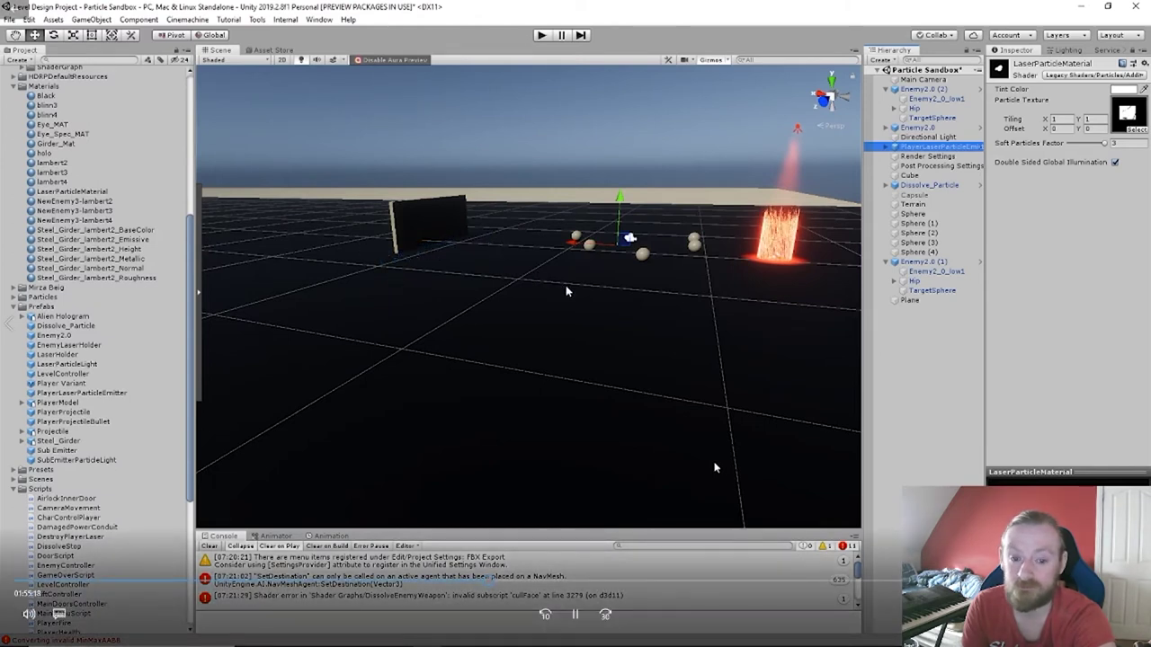
Rotate the Directional Light to about X 14.7, Y -217, Z -592.4 and move it to X position -6.13.
{"action": "left_click", "coordinate": [489, 583]}
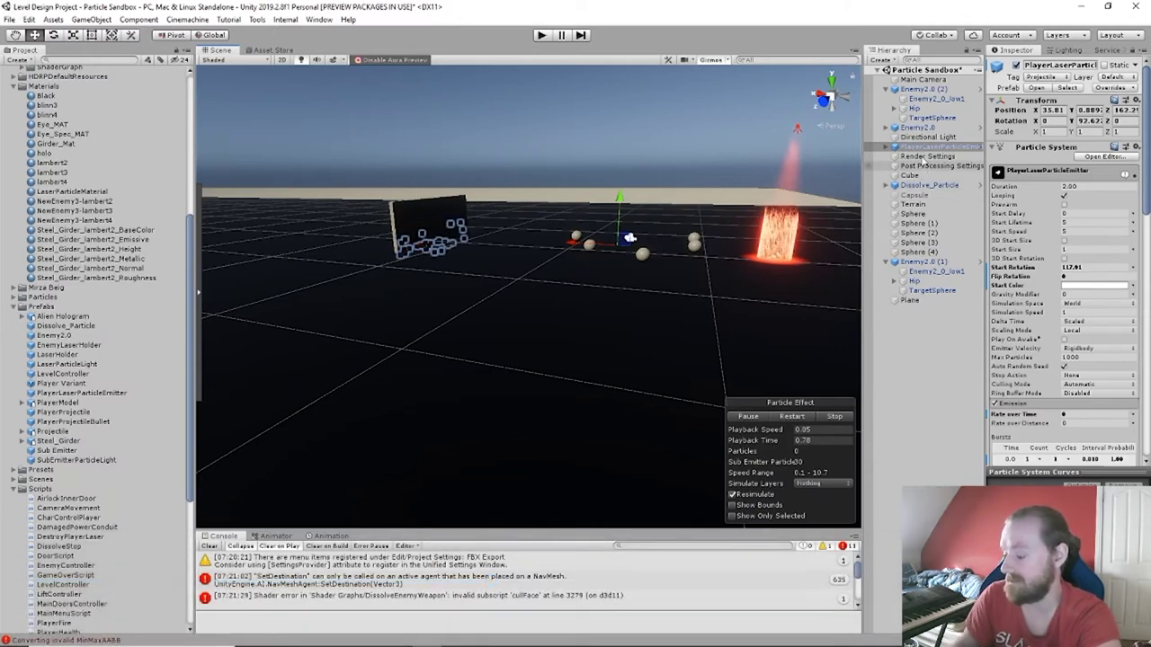
{"action": "double_click", "coordinate": [927, 137]}
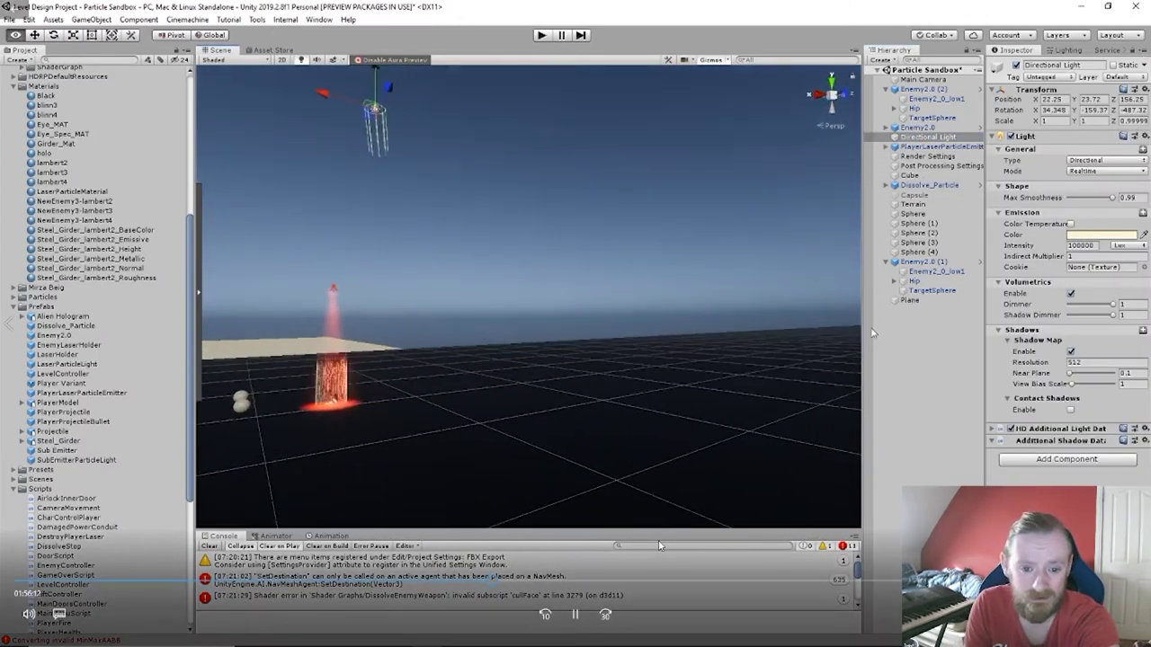
{"action": "key", "text": "e"}
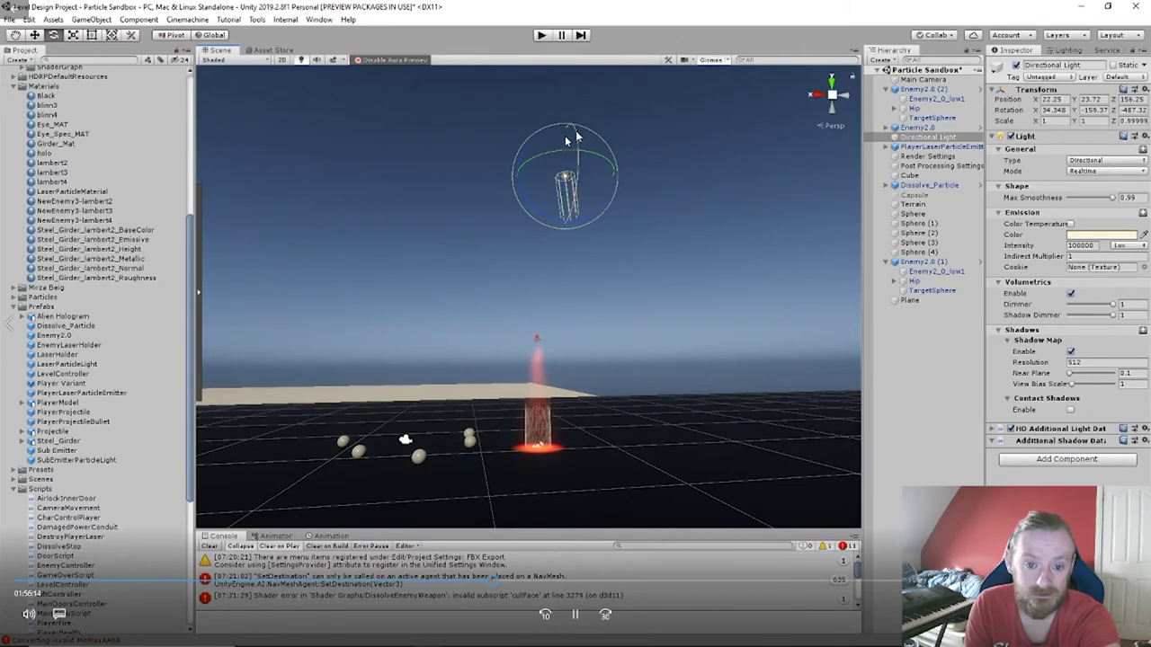
{"action": "left_click_drag", "start_coordinate": [543, 148], "coordinate": [717, 150]}
{"action": "key", "text": "w"}
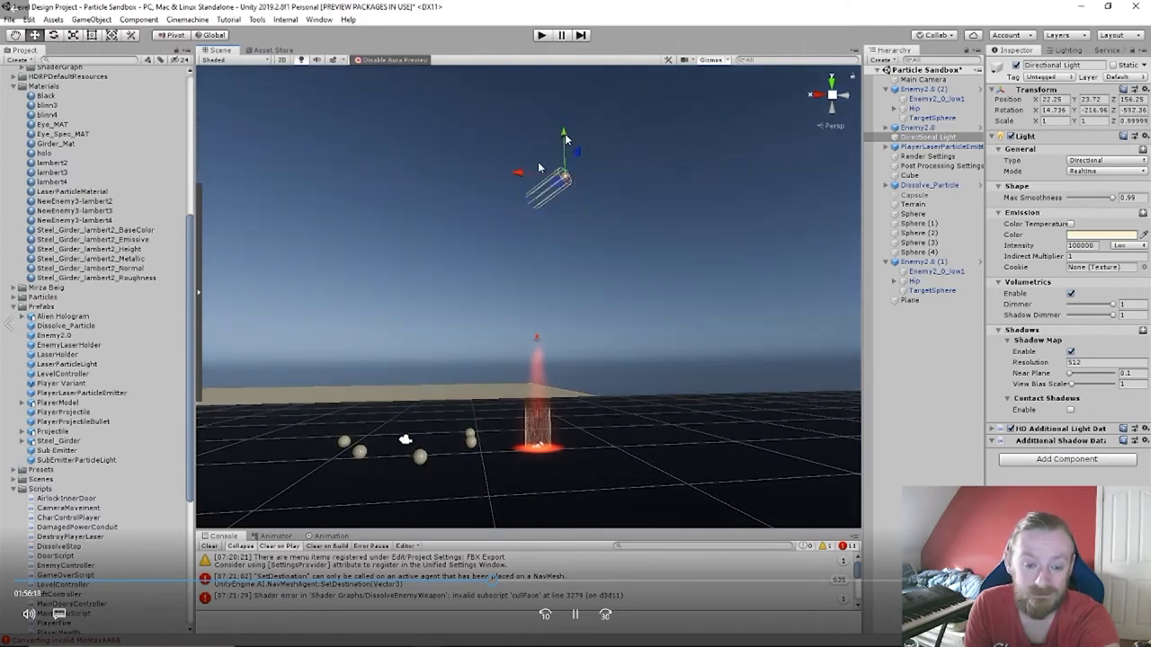
{"action": "left_click_drag", "start_coordinate": [527, 175], "coordinate": [565, 135]}
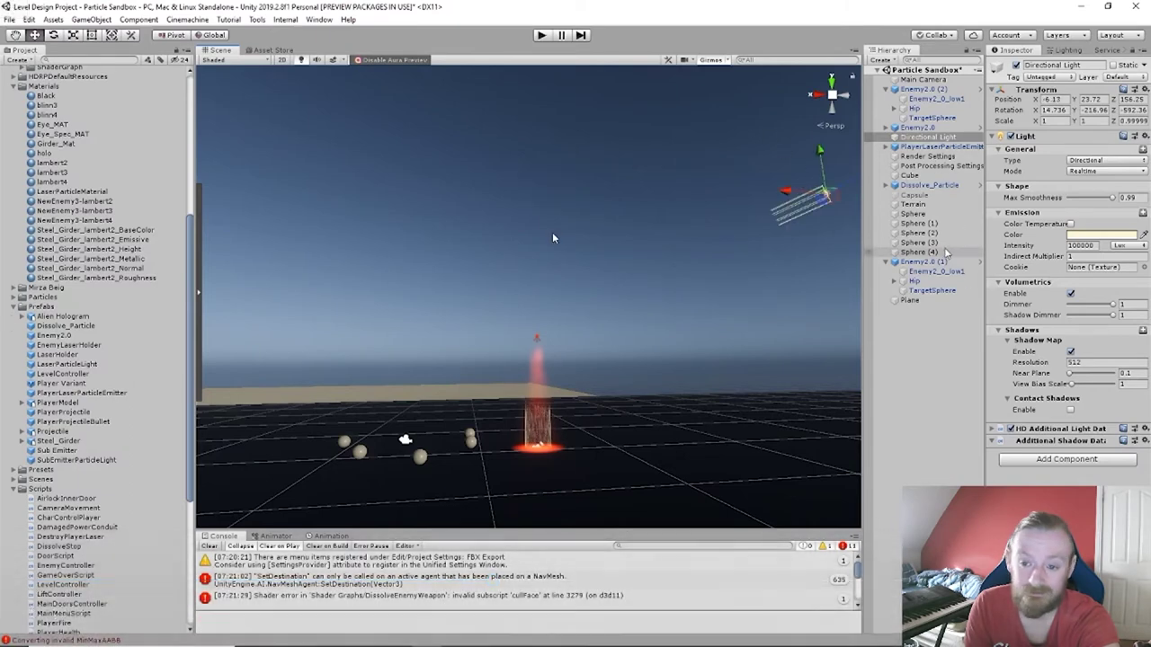
Restart the PlayerLaserParticleEmitter preview and look around the fired laser near the spheres.
{"action": "left_click", "coordinate": [935, 146]}
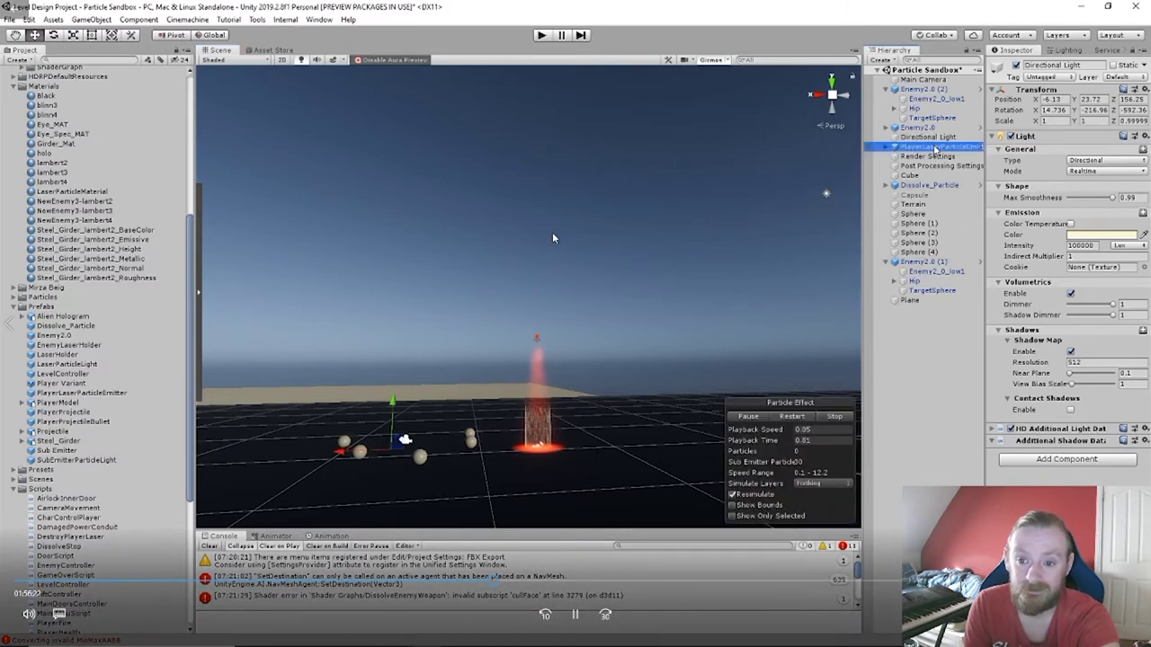
{"action": "left_click", "coordinate": [801, 417]}
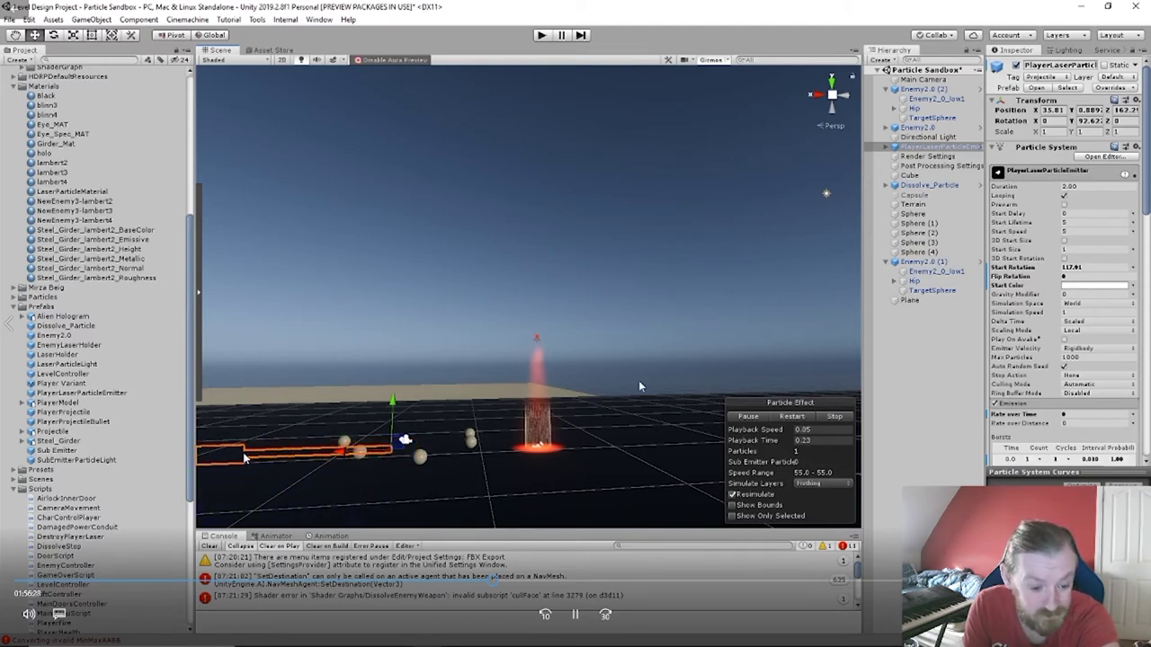
{"action": "right_click_drag", "start_coordinate": [403, 486], "coordinate": [529, 417]}
{"action": "key", "text": "w"}
{"action": "key", "text": "s"}
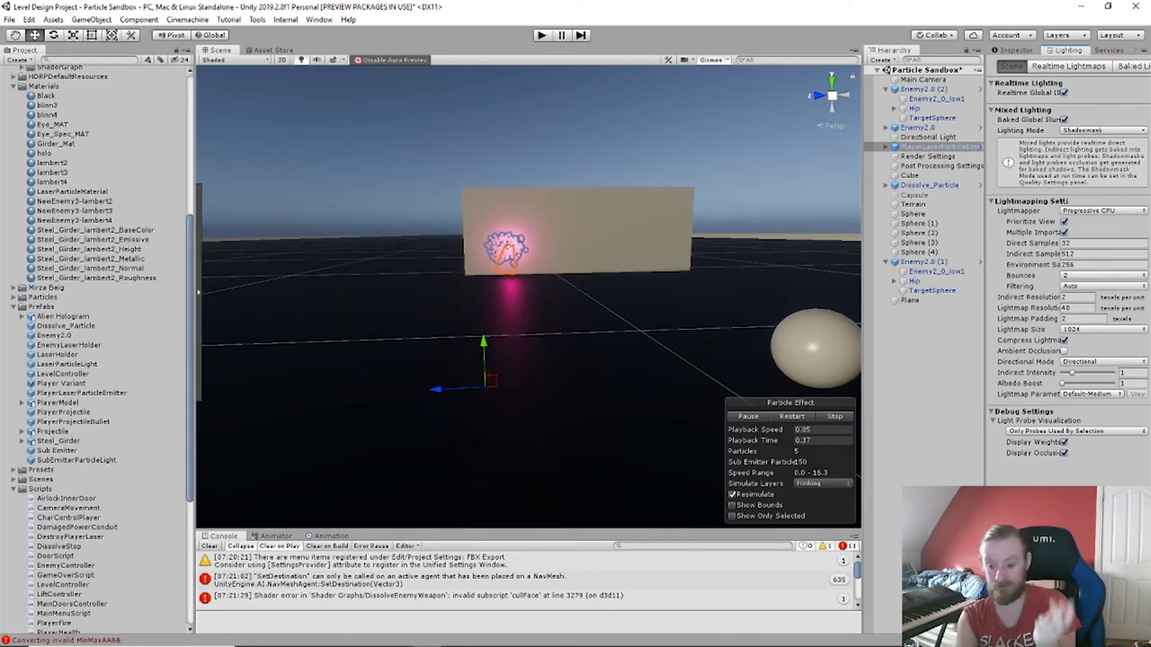
Stop the laser preview and pause its replay mid-shot to examine the particle and its light.
{"action": "mouse_move", "coordinate": [494, 360]}
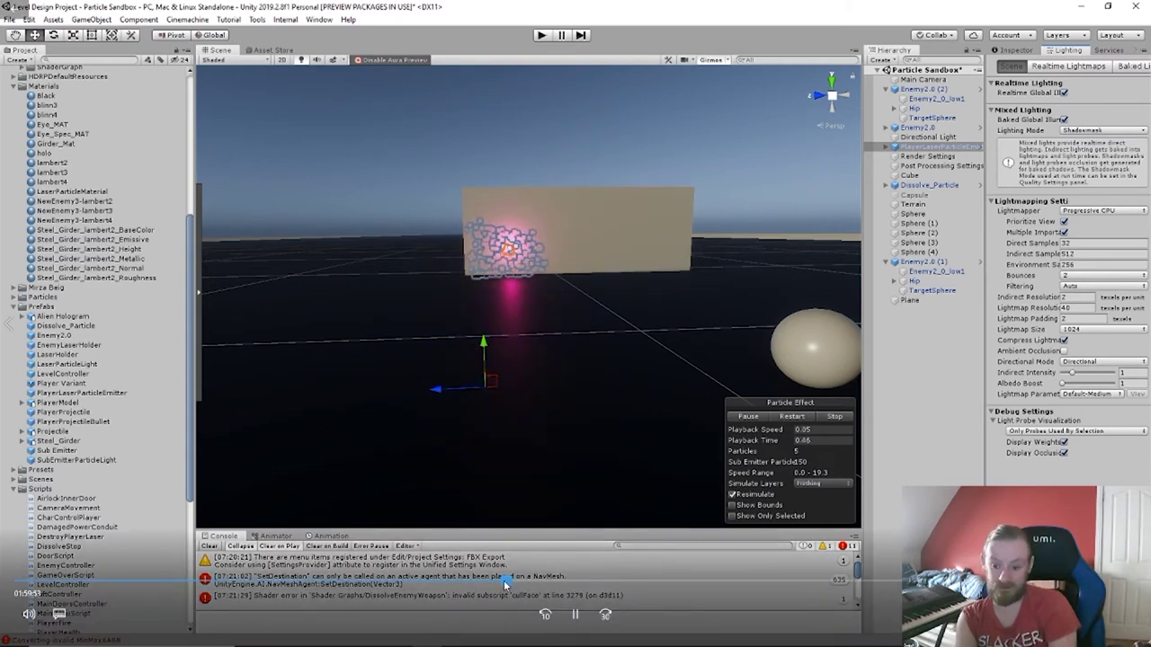
{"action": "left_click", "coordinate": [834, 418]}
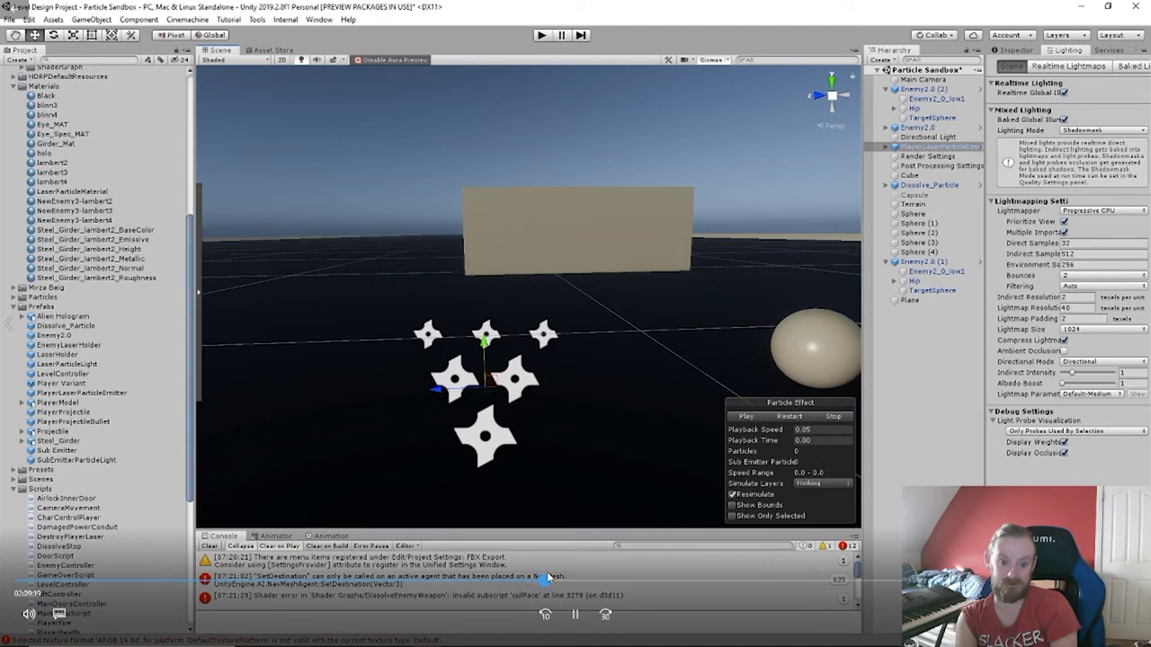
{"action": "left_click", "coordinate": [552, 577]}
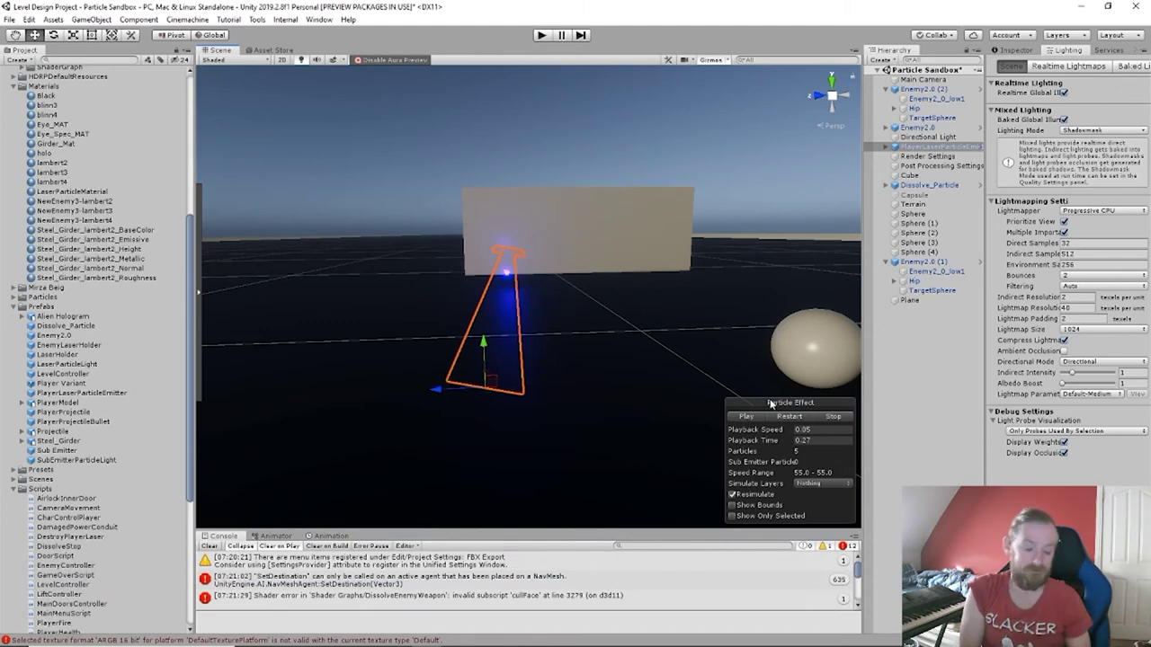
{"action": "mouse_move", "coordinate": [592, 487]}
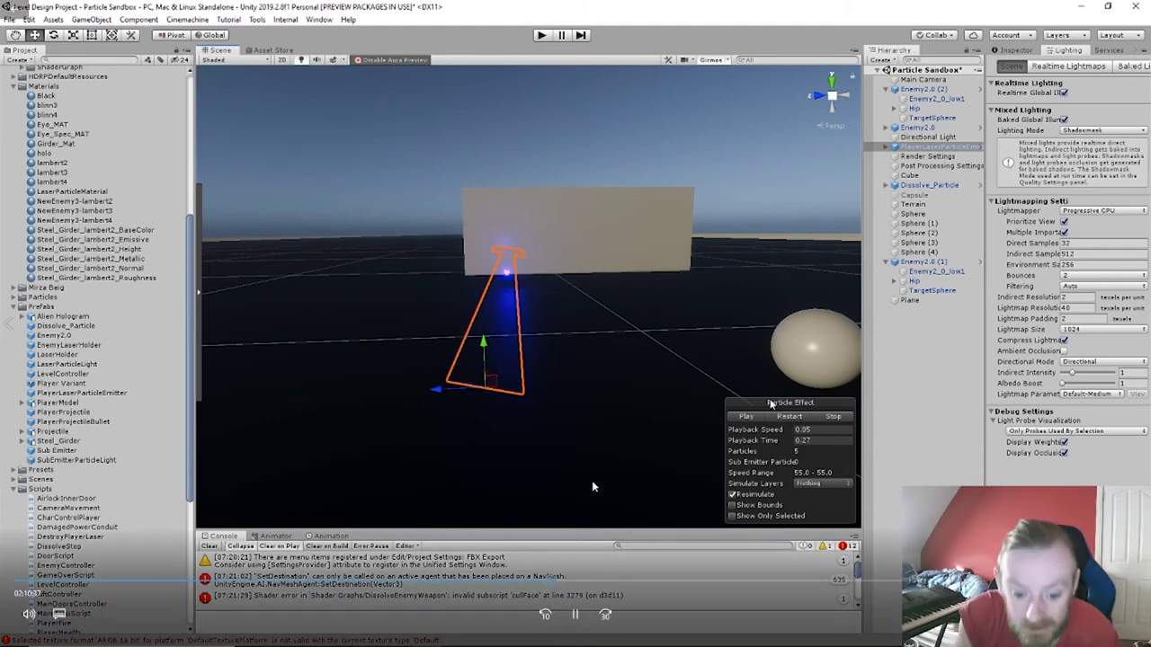
{"action": "left_click", "coordinate": [561, 583]}
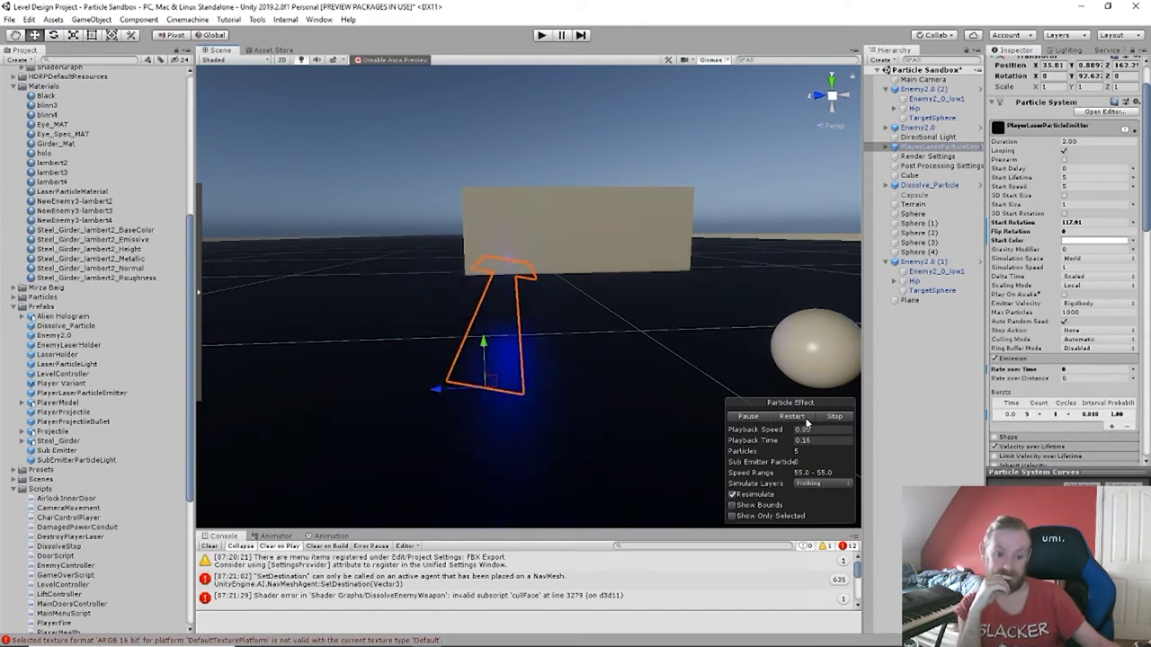
{"action": "left_click", "coordinate": [760, 419]}
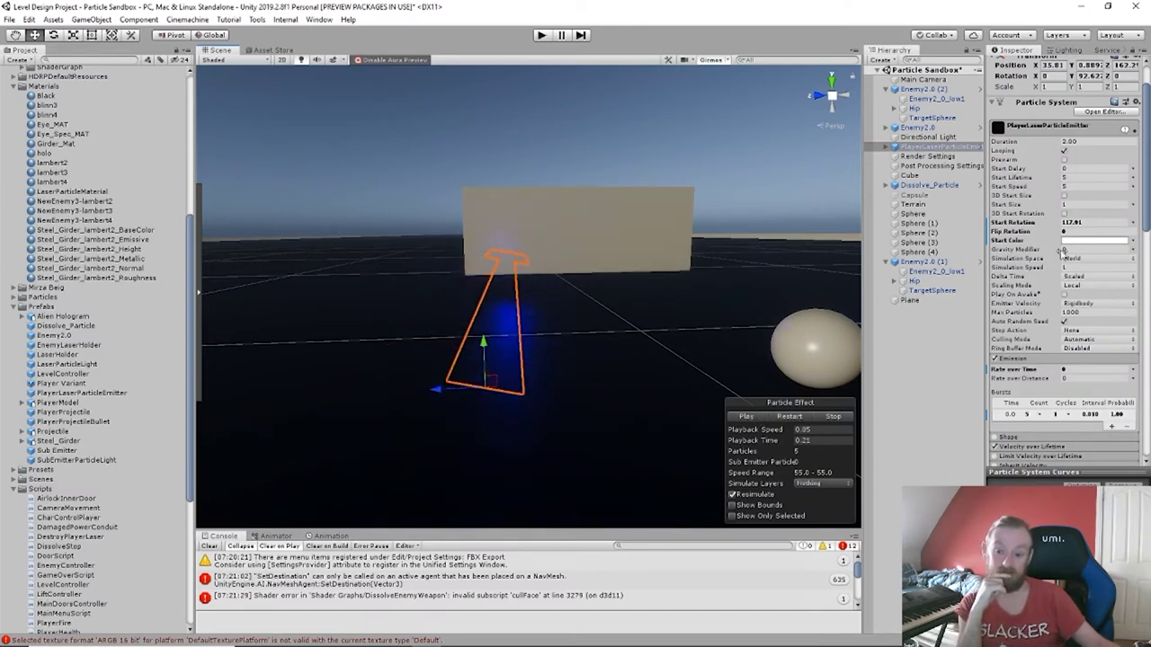
Switch LaserParticleMaterial's emission intensity unit to EV100 and raise the intensity to 33.38.
{"action": "left_click", "coordinate": [65, 193]}
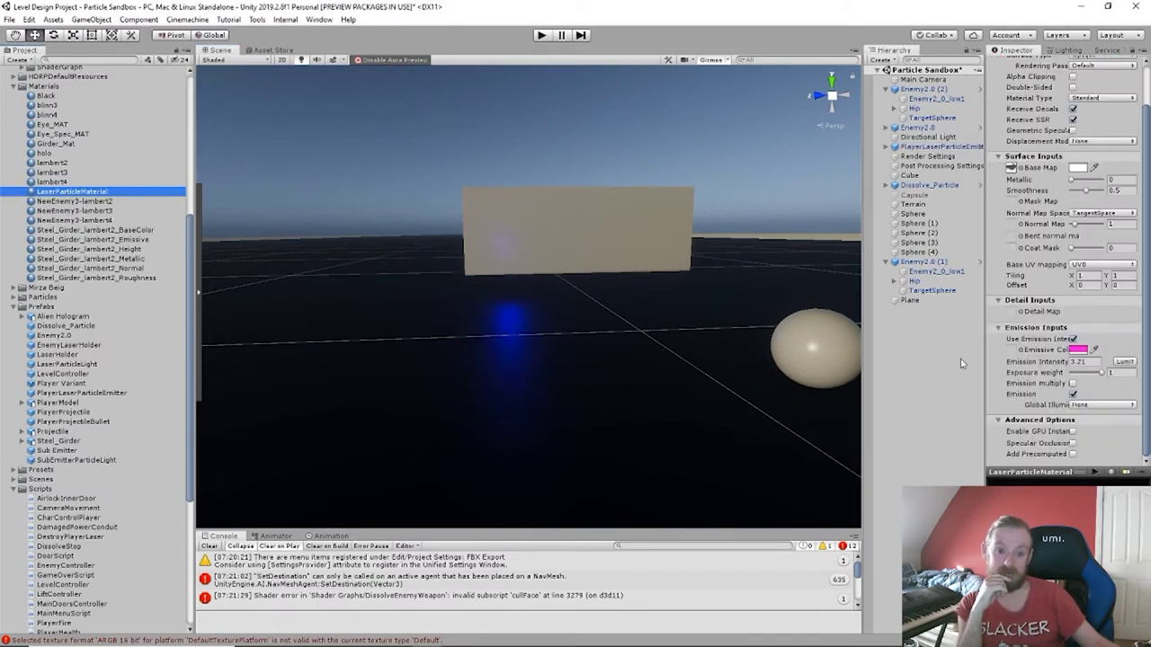
{"action": "left_click", "coordinate": [1135, 363]}
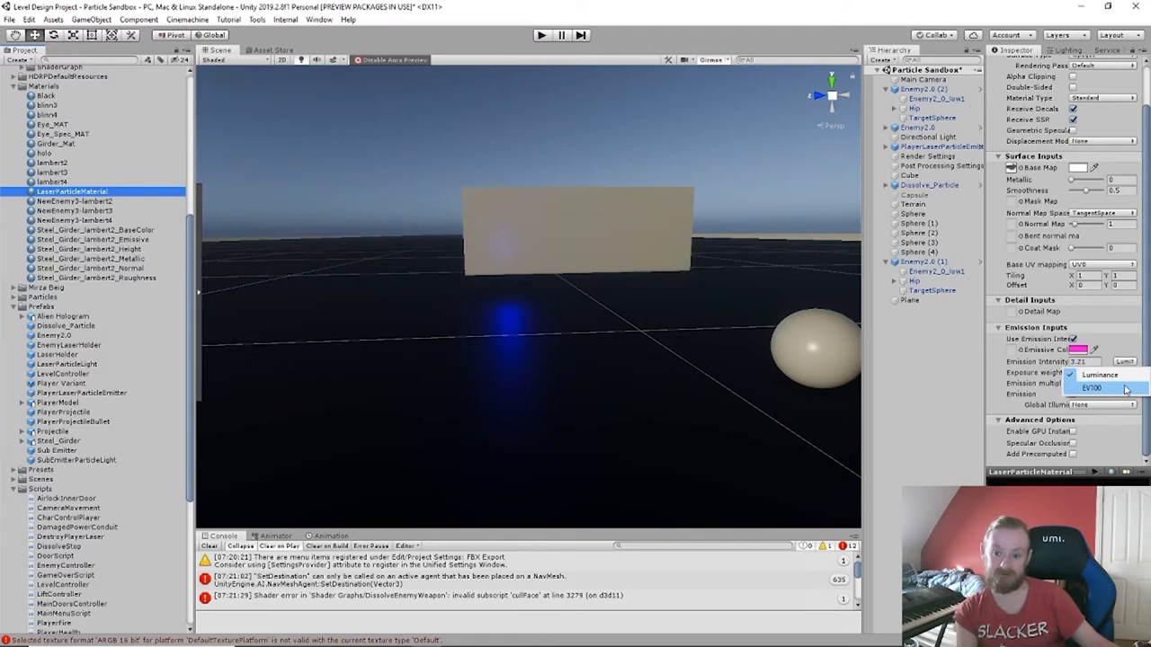
{"action": "left_click", "coordinate": [1125, 389]}
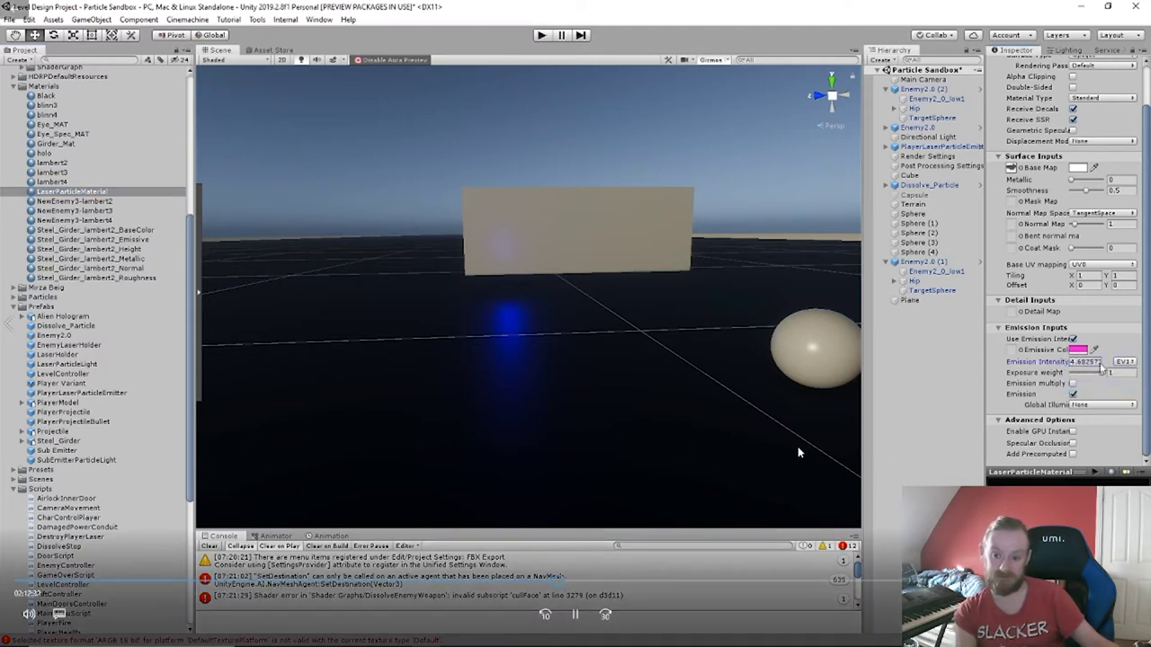
{"action": "left_click_drag", "start_coordinate": [1102, 369], "coordinate": [99, 368]}
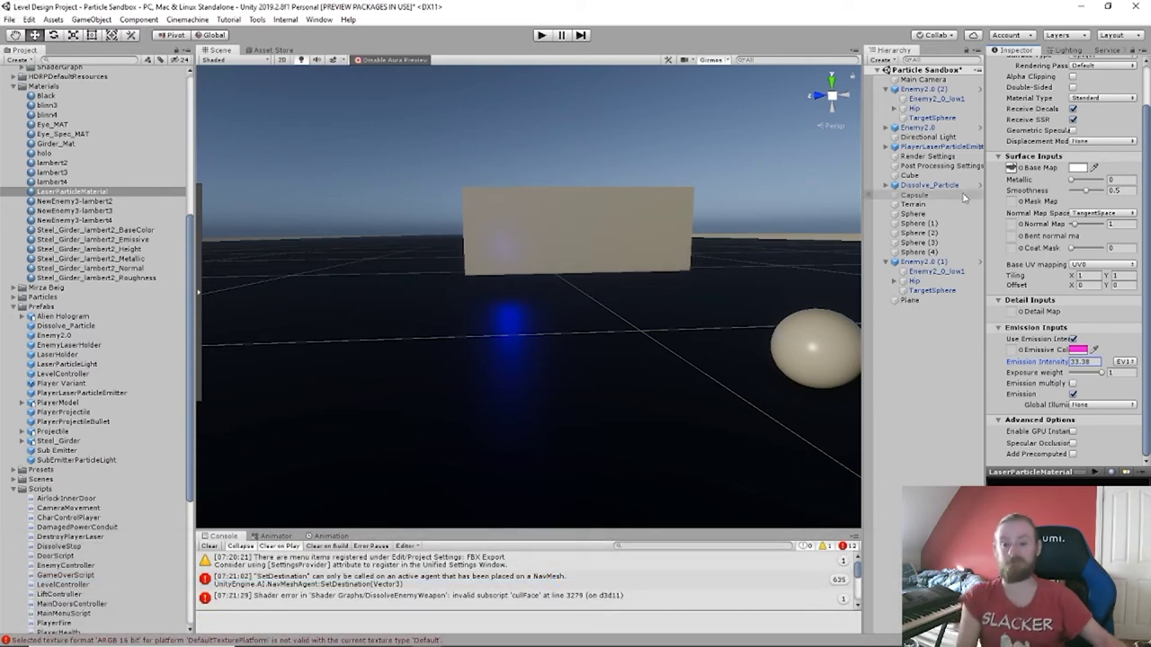
Replay the PlayerLaserParticleEmitter effect to check the raised material emission and stop the preview.
{"action": "left_click", "coordinate": [940, 146]}
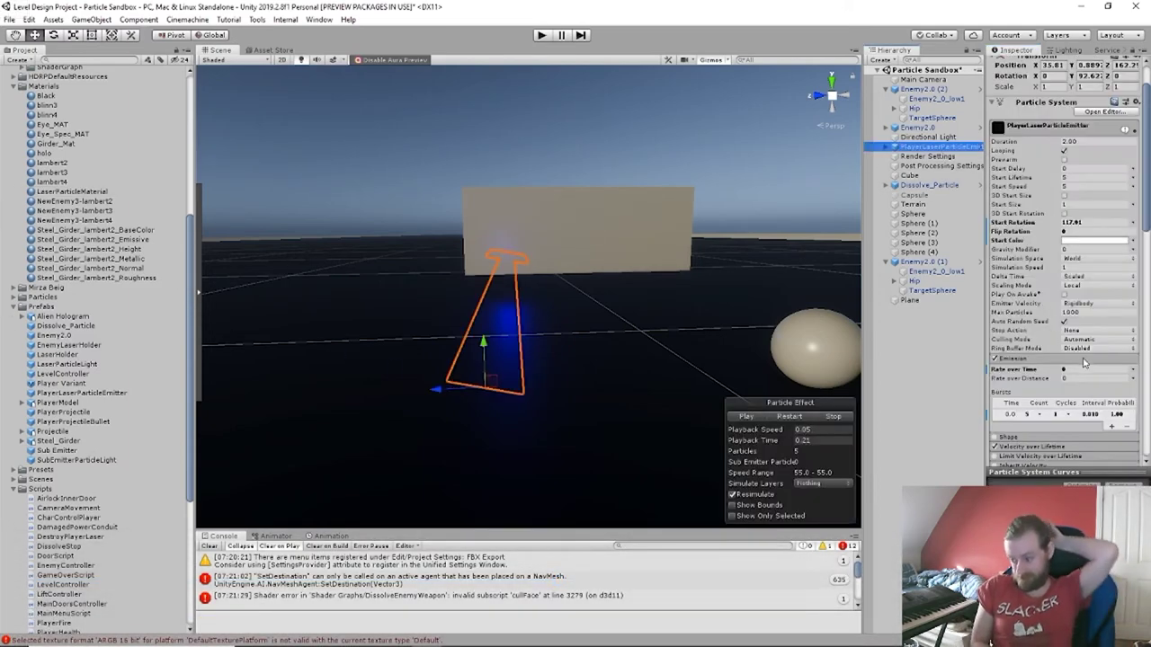
{"action": "left_click", "coordinate": [792, 417]}
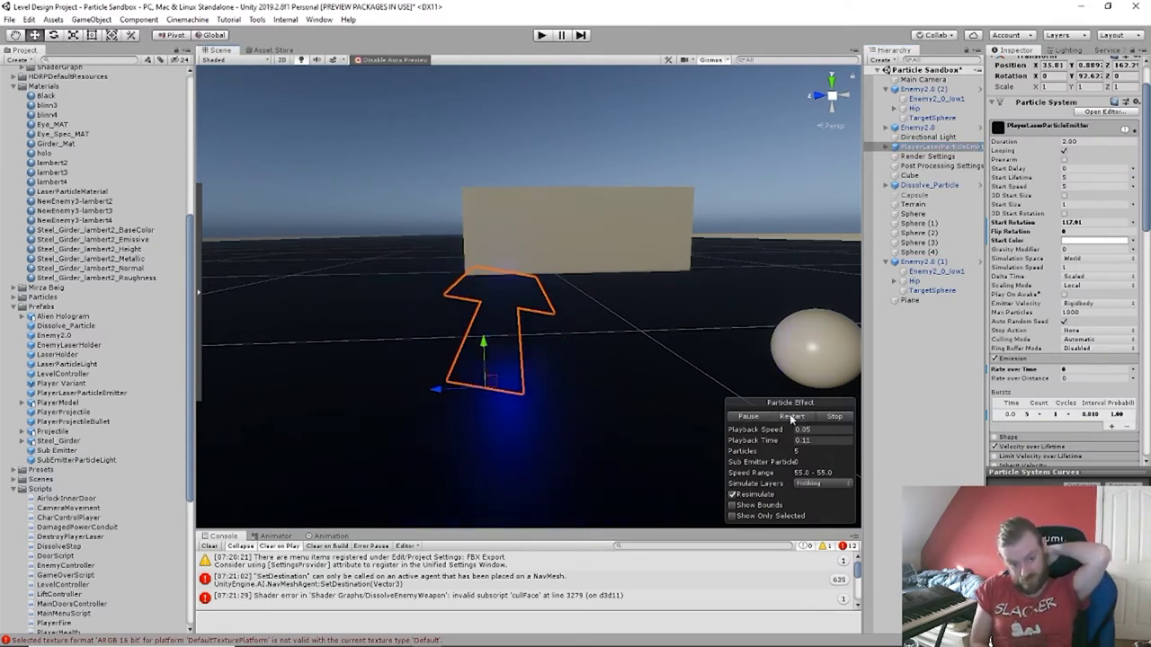
{"action": "left_click", "coordinate": [834, 416]}
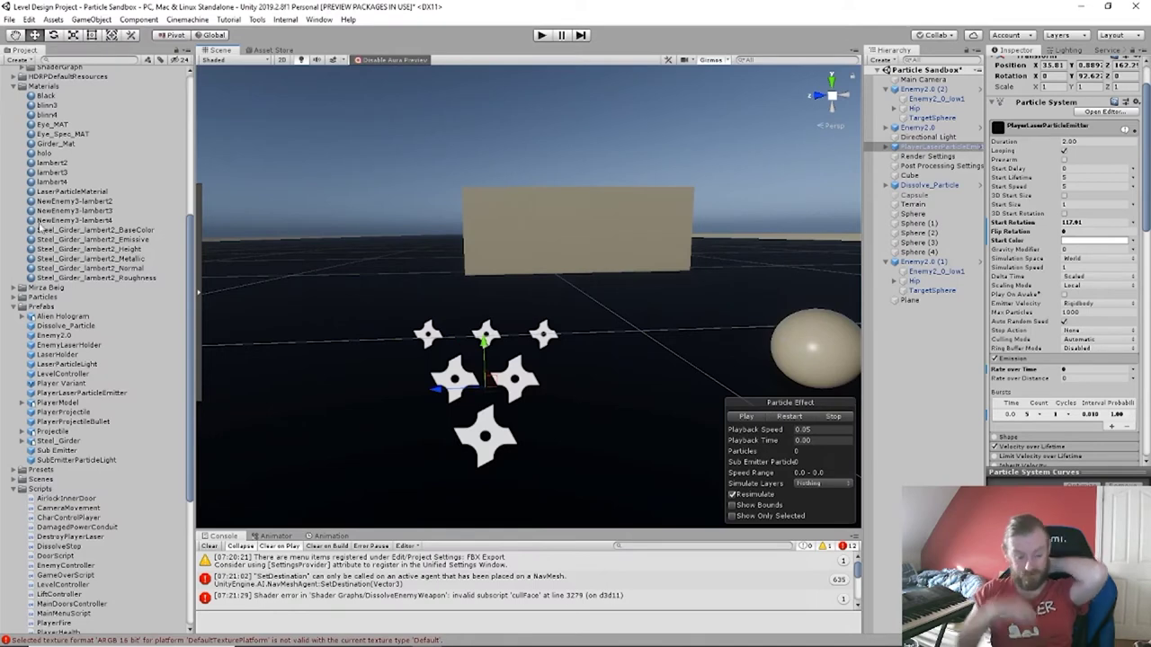
Browse the shaders available for LaserParticleMaterial, going into the HDRP group and its Autodesk Interactive entry.
{"action": "left_click", "coordinate": [42, 194]}
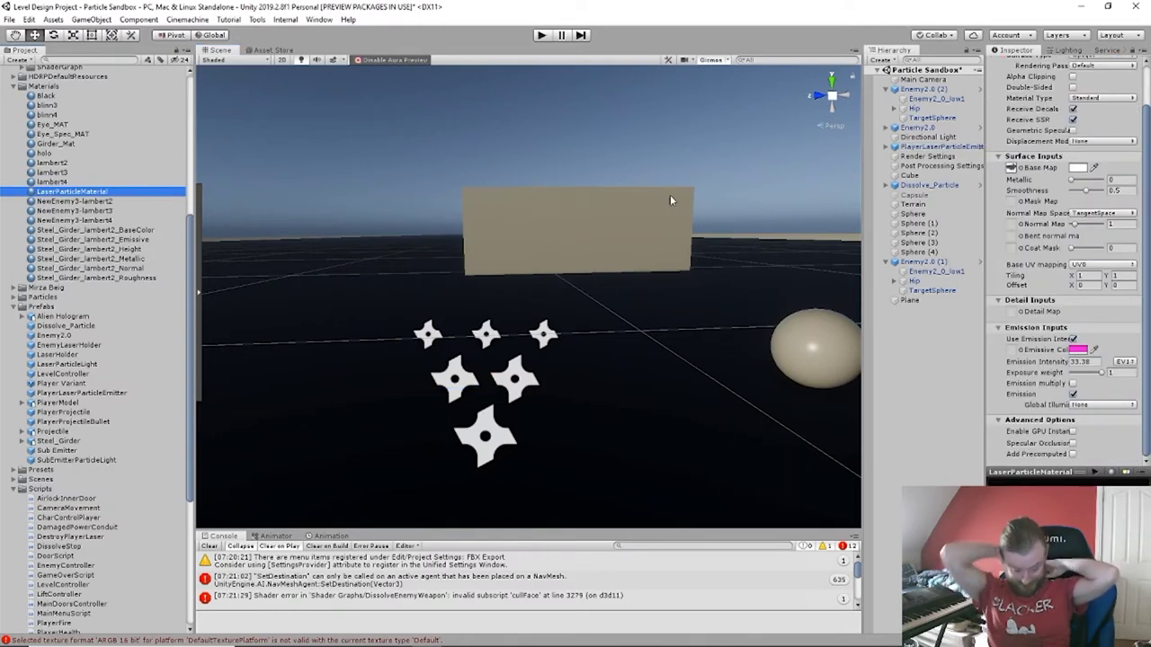
{"action": "scroll", "coordinate": [1138, 129], "scroll_direction": "up", "scroll_amount": 3}
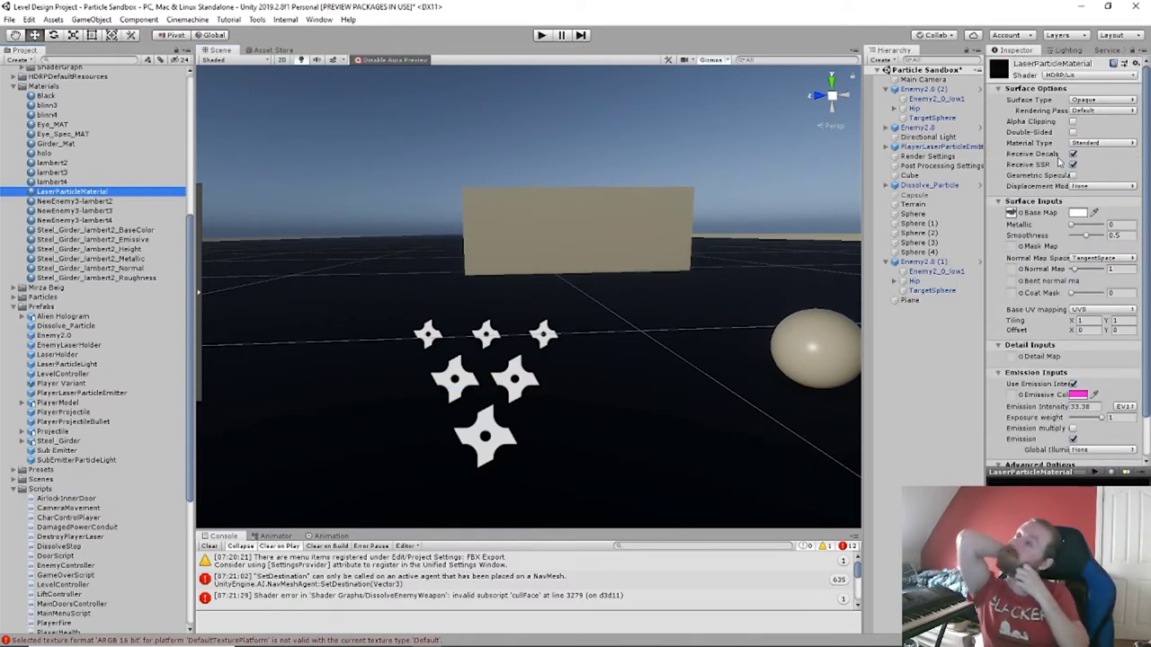
{"action": "left_click", "coordinate": [1061, 74]}
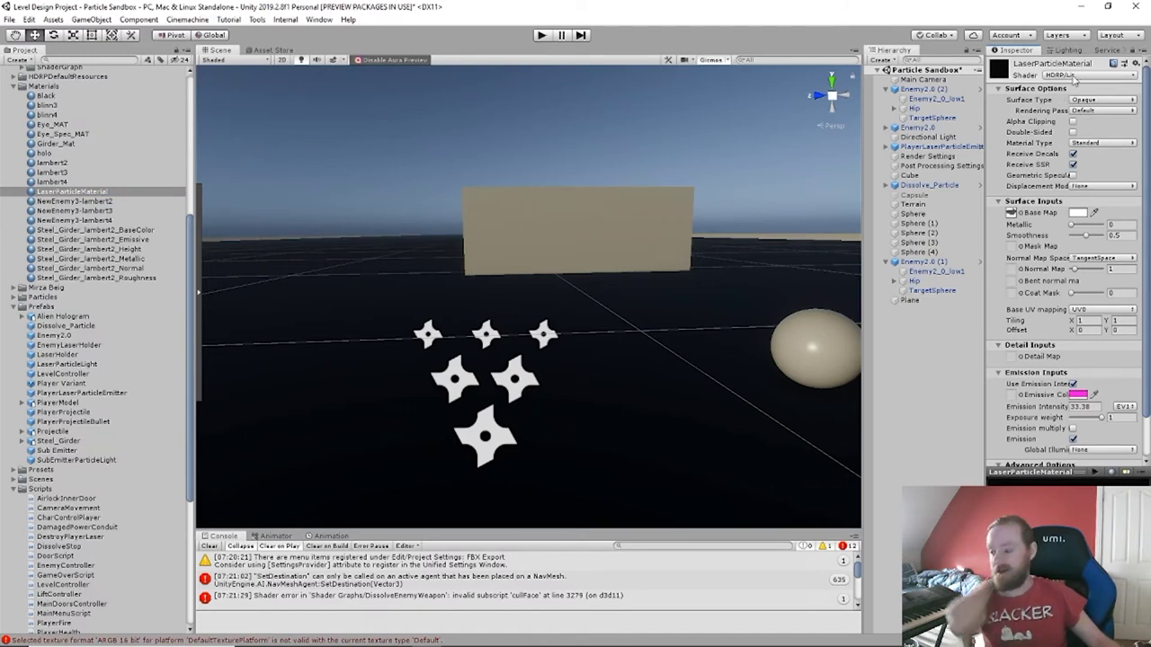
{"action": "left_click", "coordinate": [1073, 76]}
{"action": "scroll", "coordinate": [1030, 207], "scroll_direction": "down", "scroll_amount": 1}
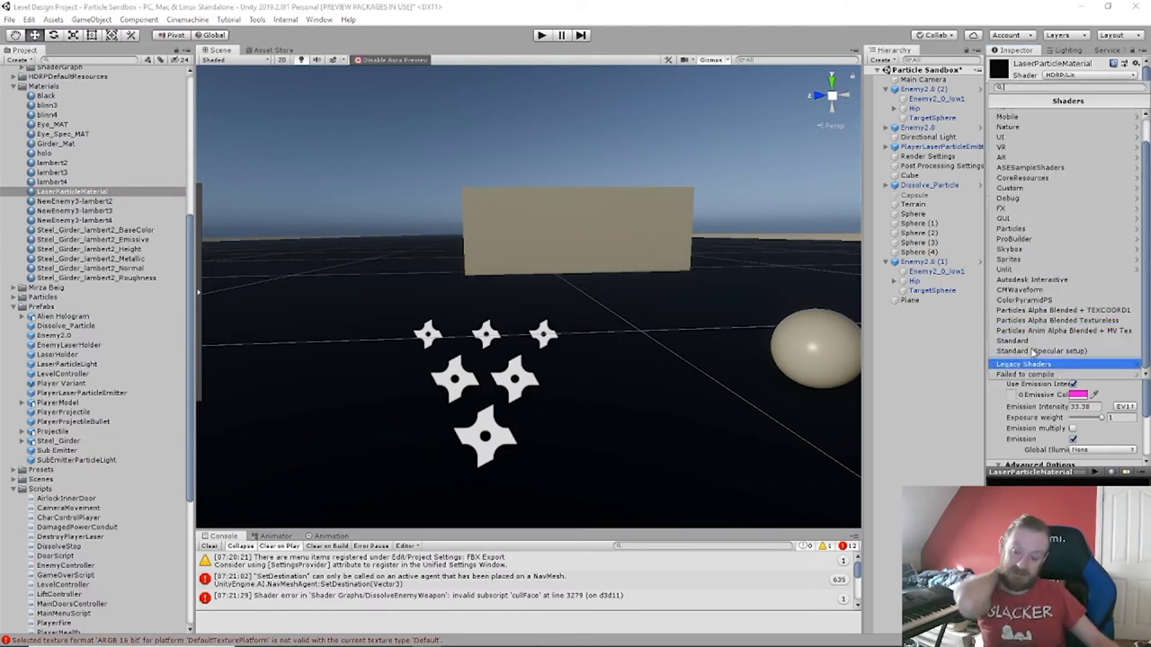
{"action": "left_click", "coordinate": [1030, 149]}
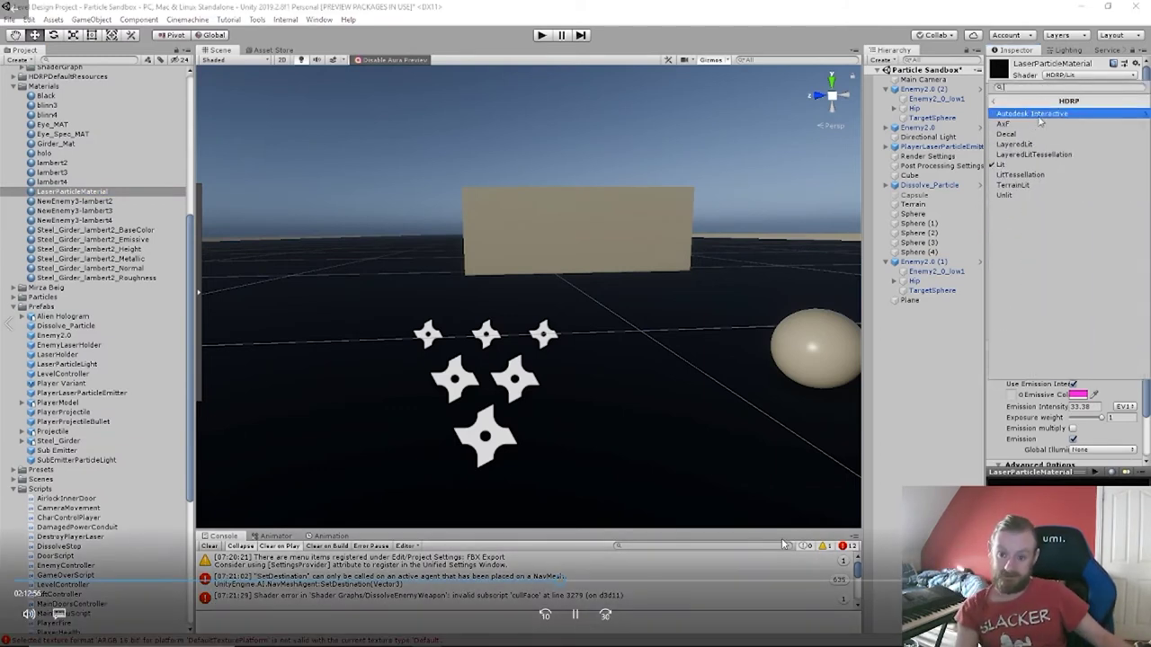
{"action": "left_click", "coordinate": [1039, 115]}
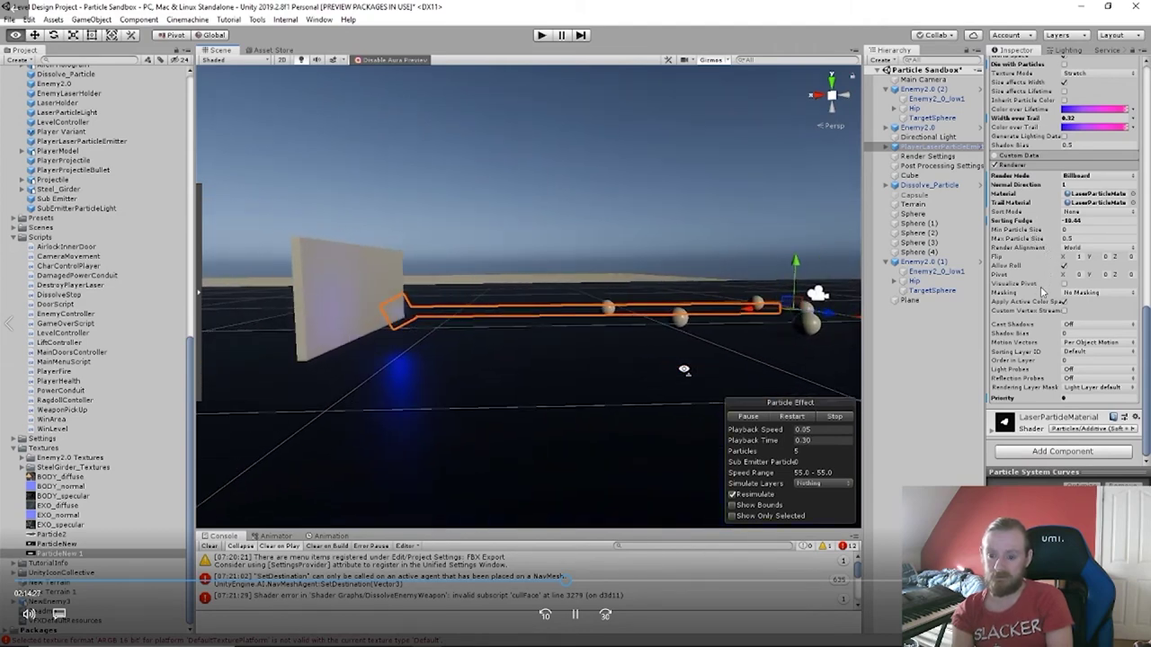
Restart the laser preview and try the Horizontal Billboard render mode on the emitter's renderer, checking the shot.
{"action": "left_click", "coordinate": [783, 413]}
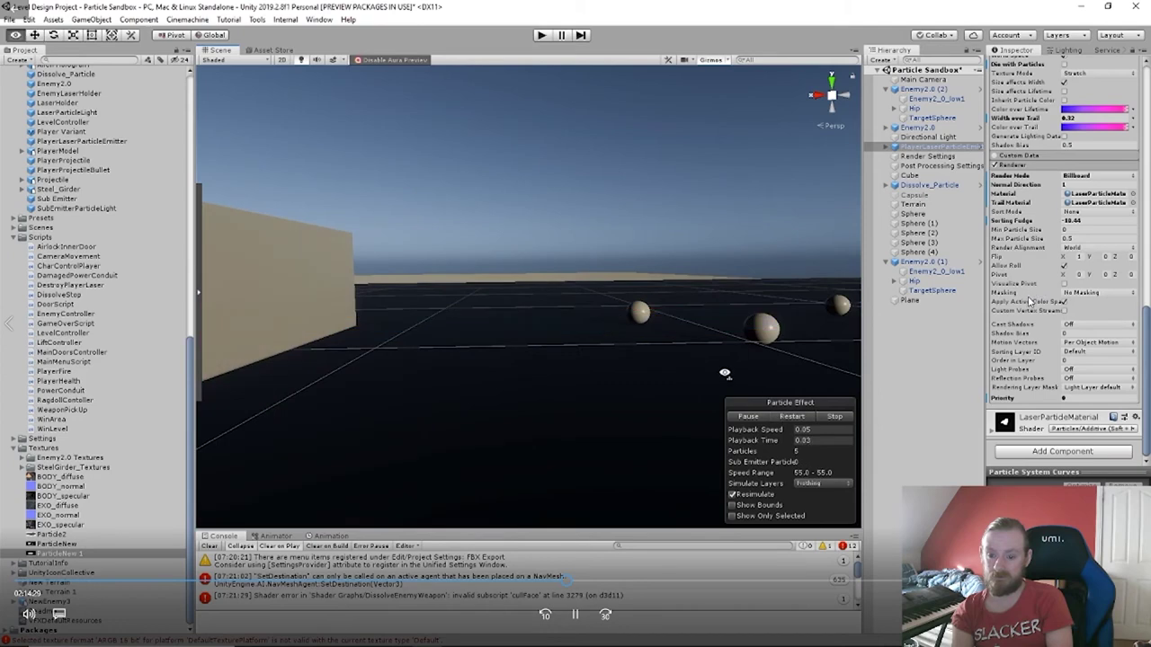
{"action": "right_click_drag", "start_coordinate": [683, 368], "coordinate": [709, 366]}
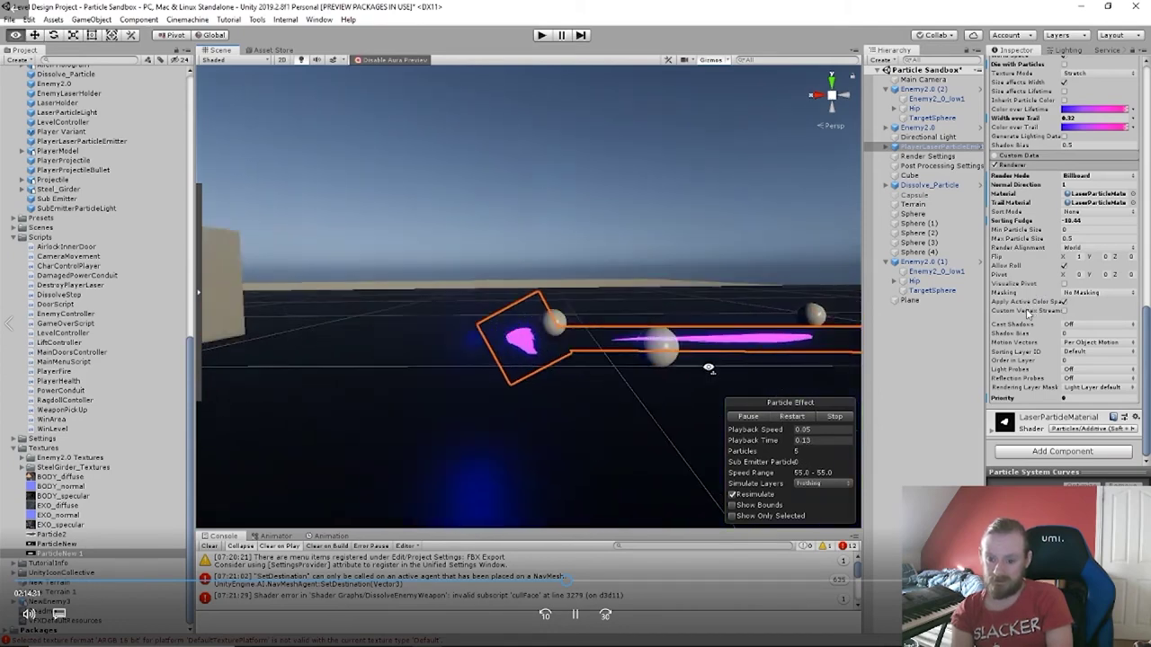
{"action": "left_click", "coordinate": [1084, 176]}
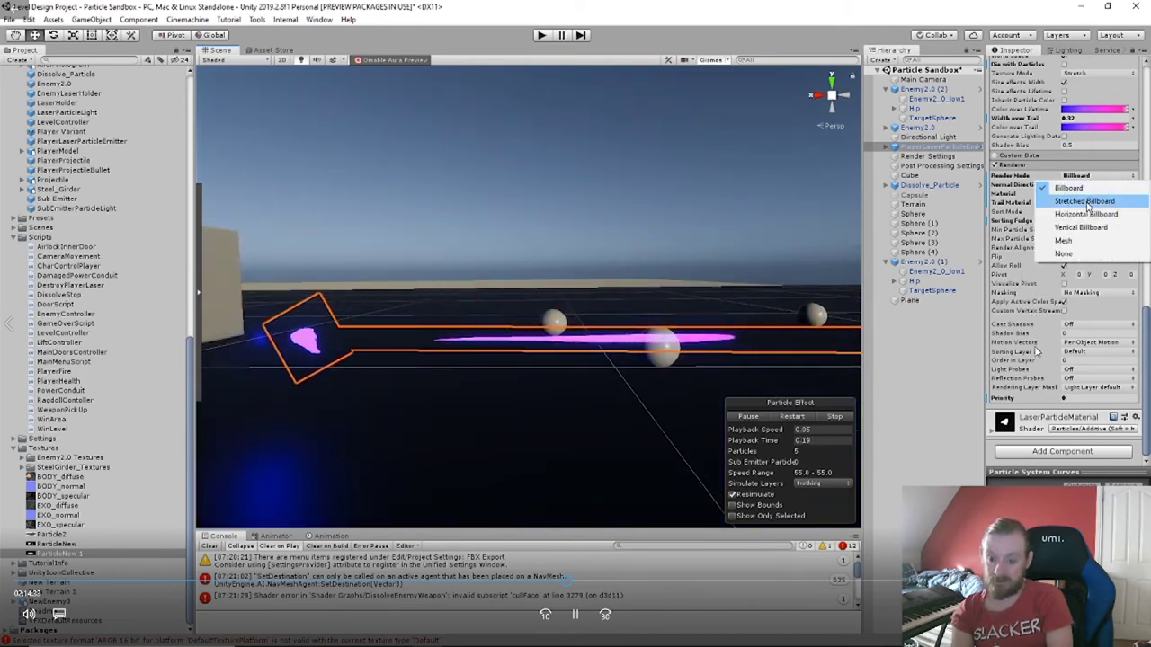
{"action": "left_click", "coordinate": [1086, 214]}
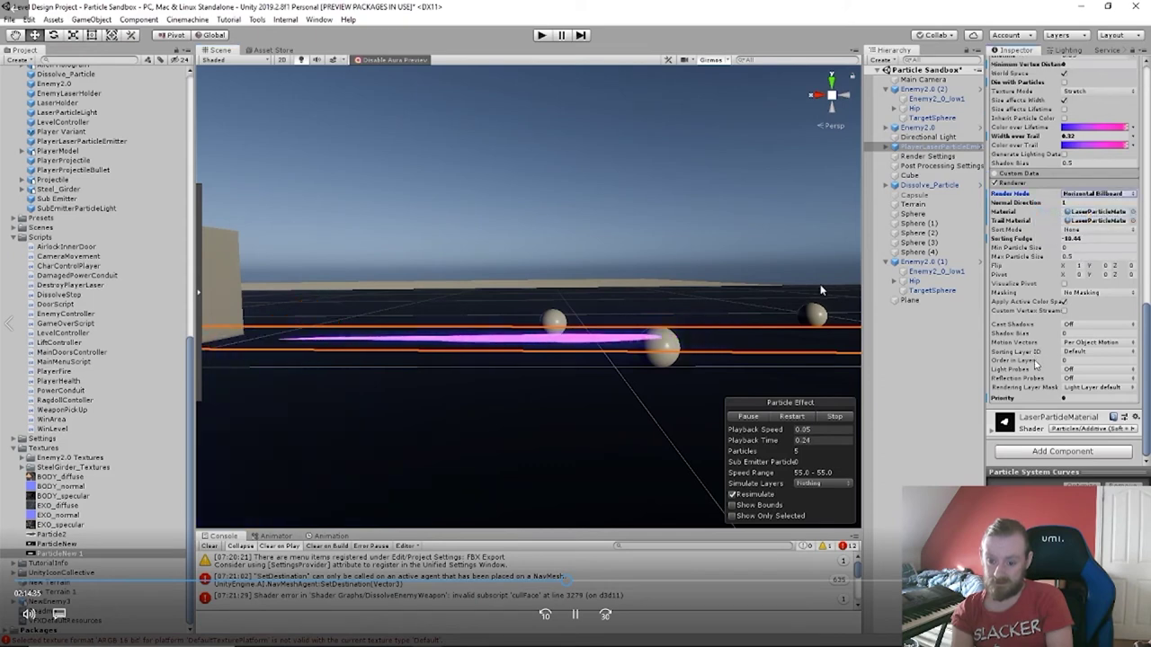
{"action": "right_click_drag", "start_coordinate": [784, 288], "coordinate": [785, 395]}
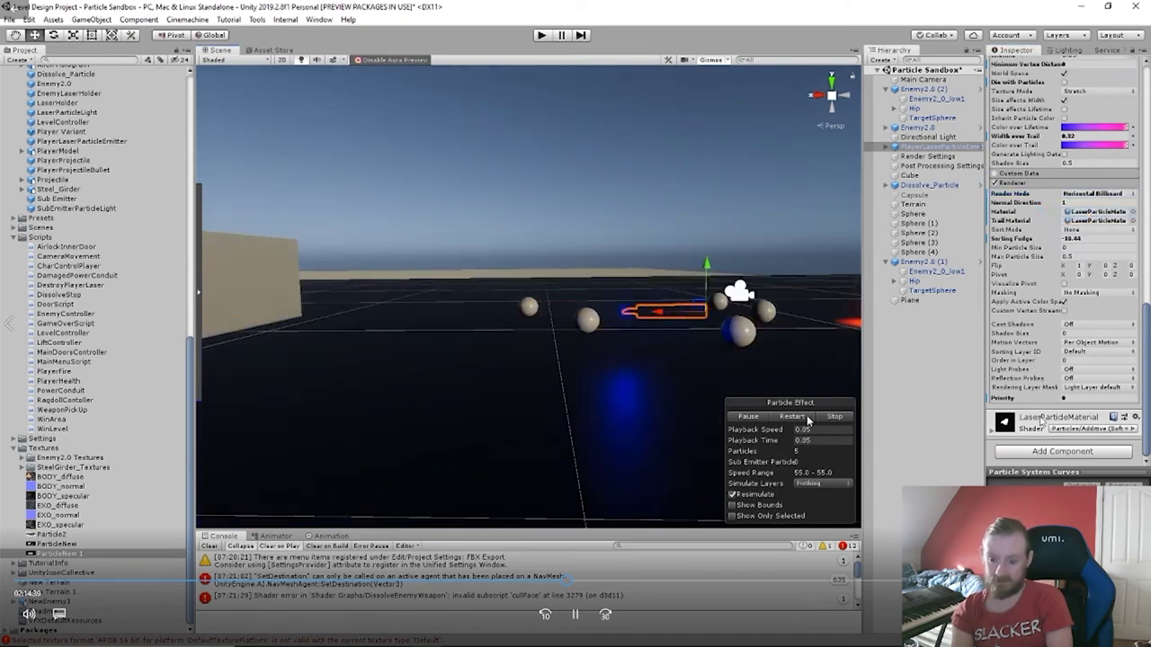
Try the Vertical Billboard render mode and set the emitter's Render Mode to Stretched Billboard.
{"action": "left_click", "coordinate": [1098, 194]}
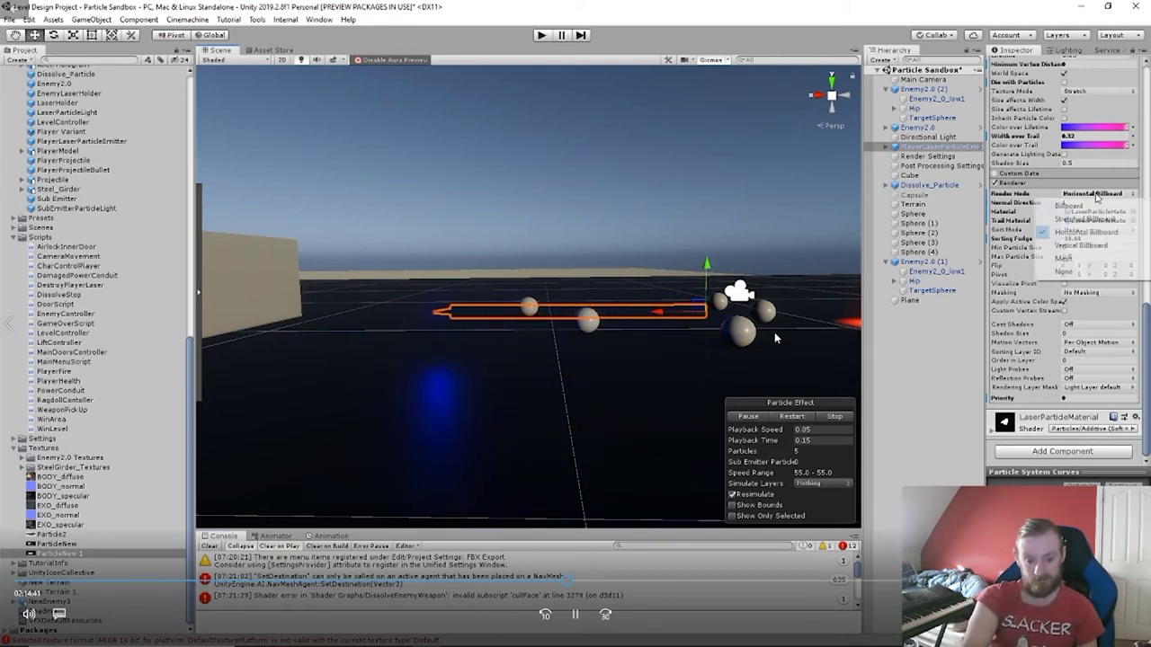
{"action": "left_click", "coordinate": [1091, 246]}
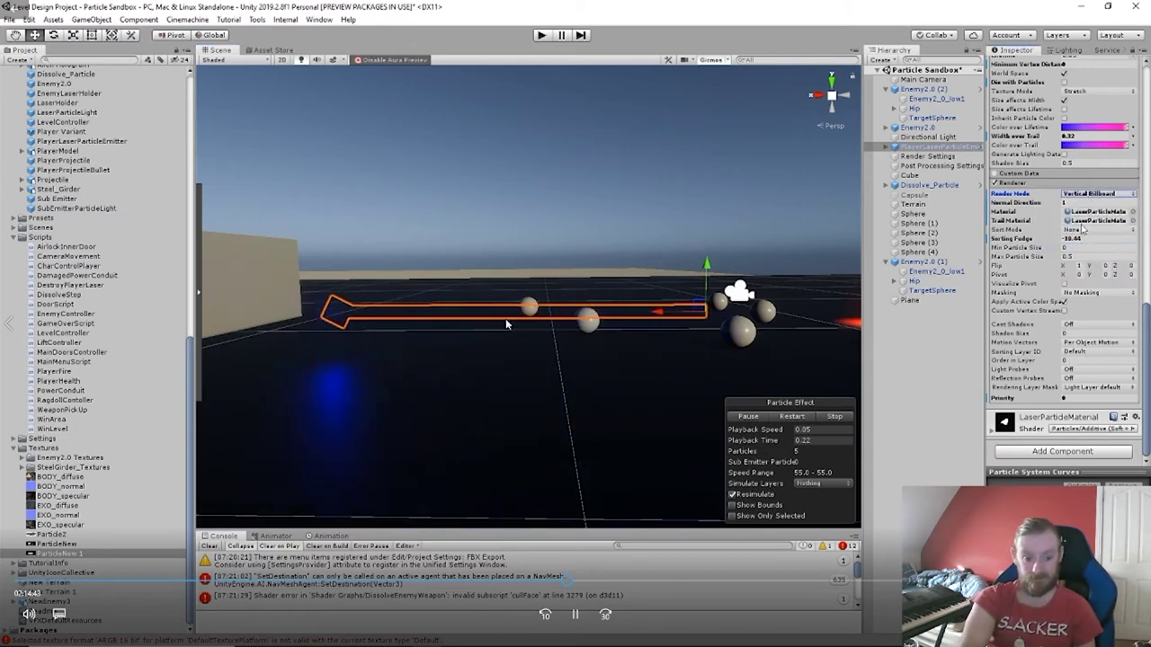
{"action": "left_click", "coordinate": [1097, 194]}
{"action": "left_click", "coordinate": [1084, 220]}
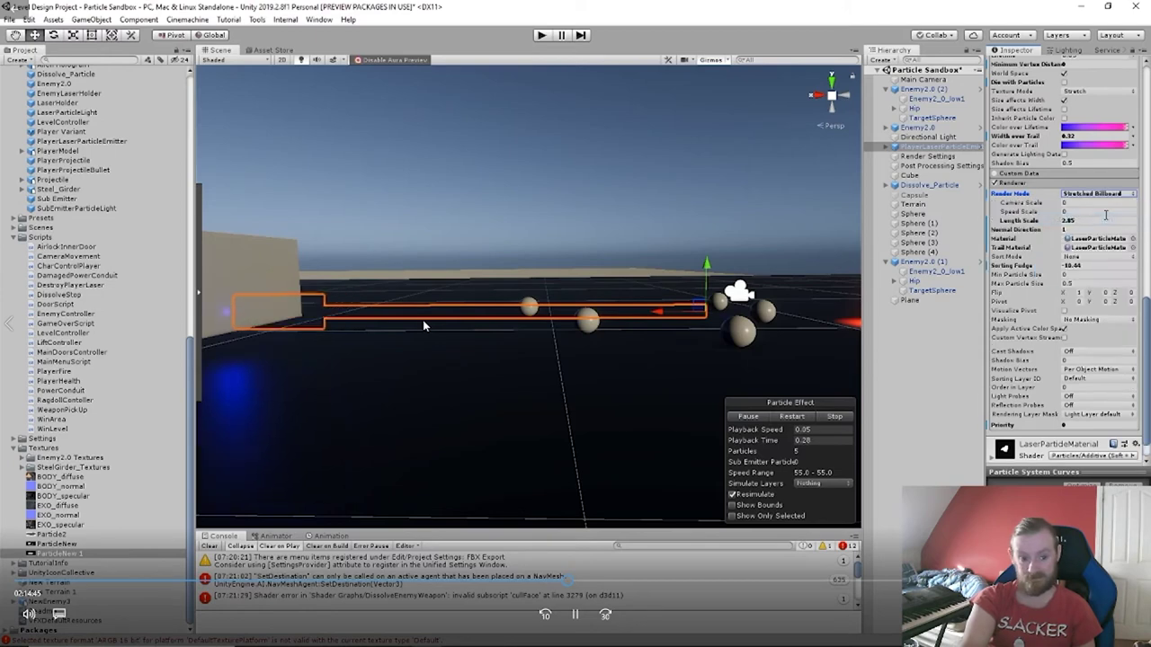
Replay the stretched laser effect and select the Main Camera to check the shot in its preview.
{"action": "left_click", "coordinate": [805, 418]}
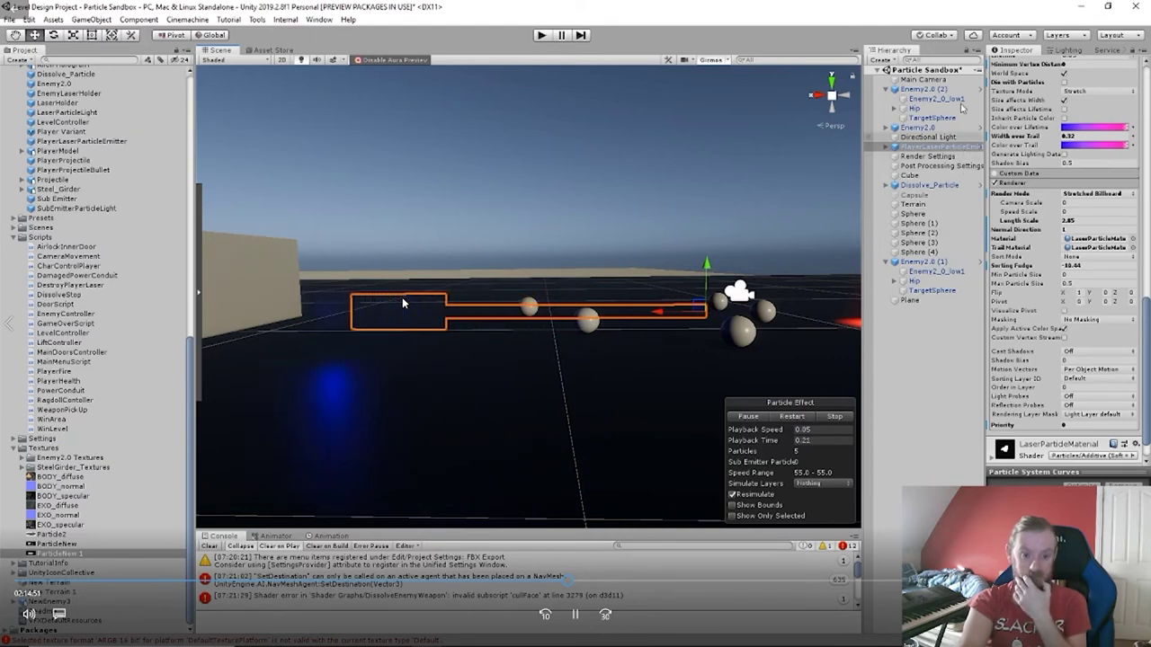
{"action": "left_click", "coordinate": [949, 81]}
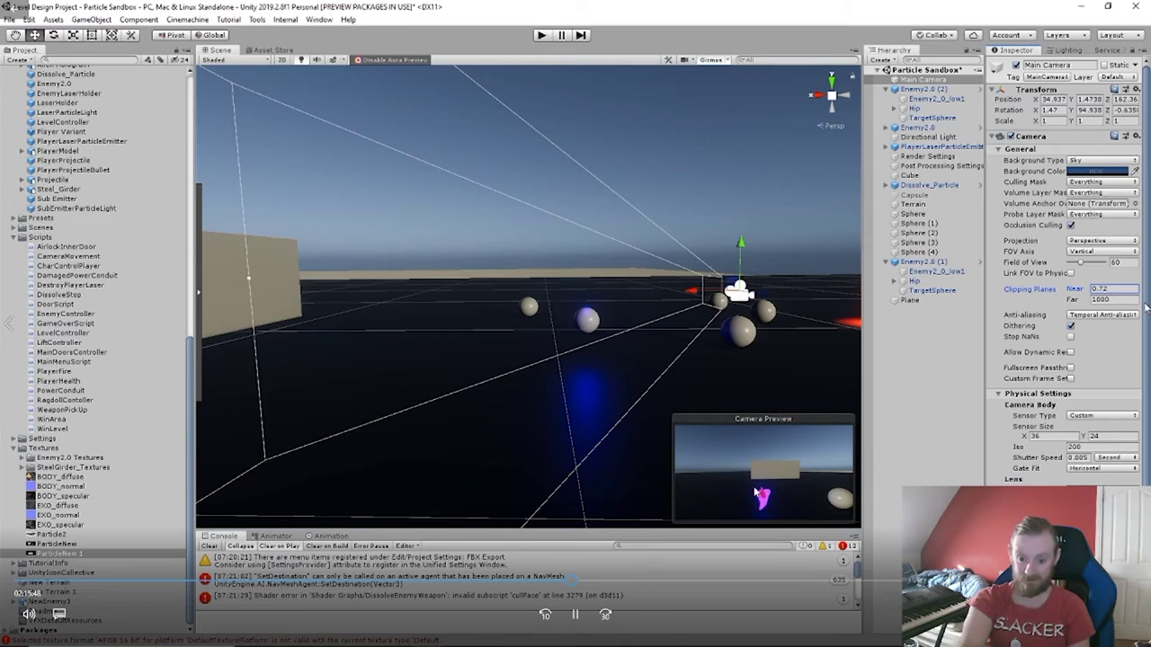
Reselect the PlayerLaserParticleEmitter, replay its effect several times and pause it in mid-flight.
{"action": "left_click", "coordinate": [928, 184]}
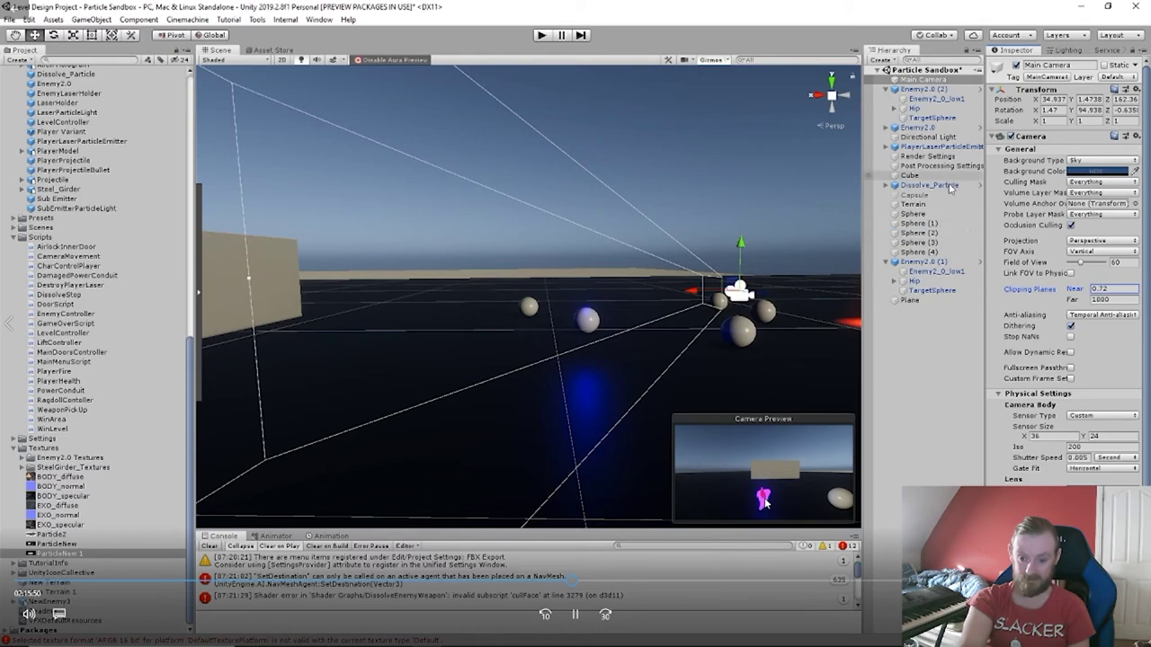
{"action": "left_click", "coordinate": [926, 146]}
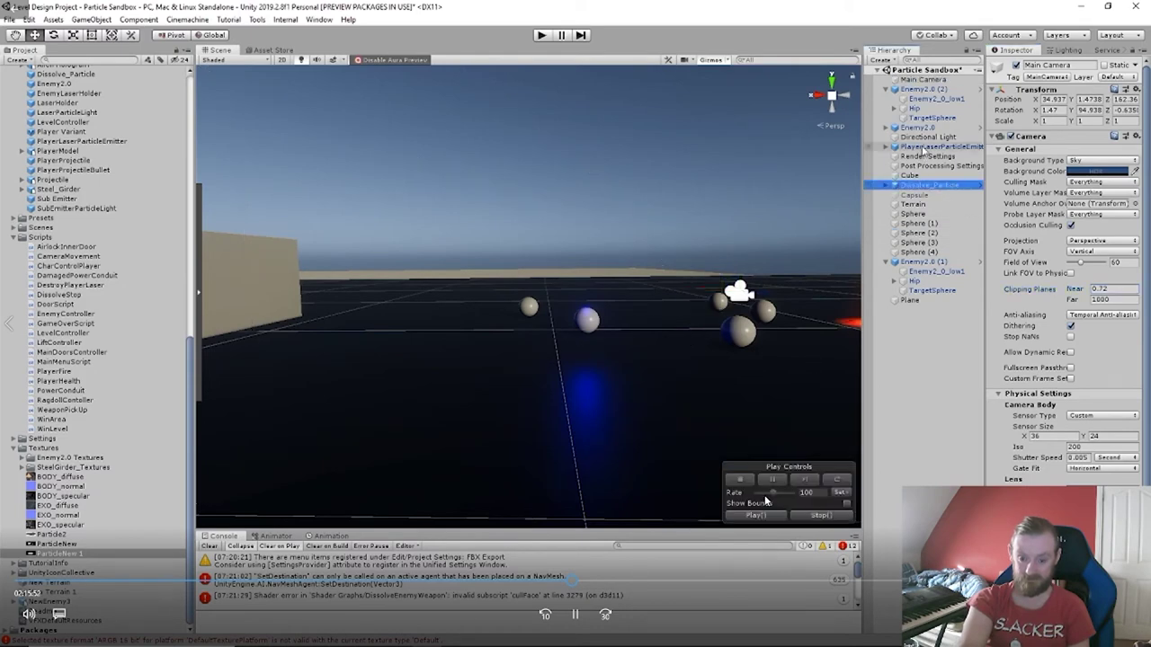
{"action": "left_click", "coordinate": [800, 416]}
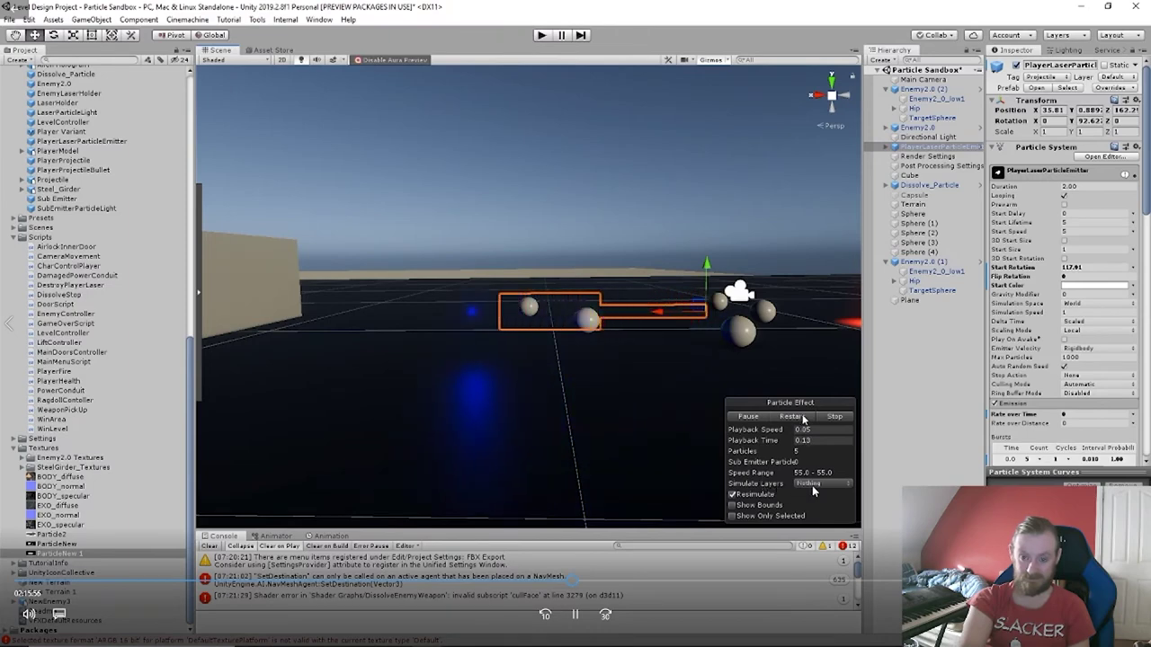
{"action": "left_click", "coordinate": [803, 419]}
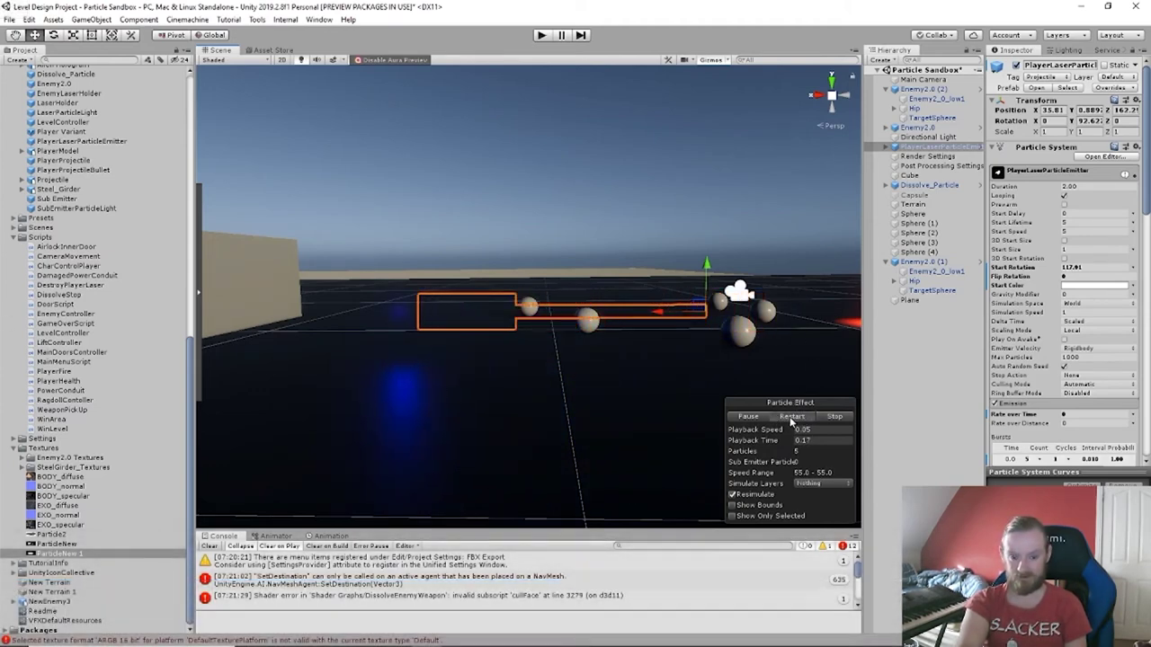
{"action": "left_click", "coordinate": [791, 420]}
{"action": "left_click", "coordinate": [764, 418]}
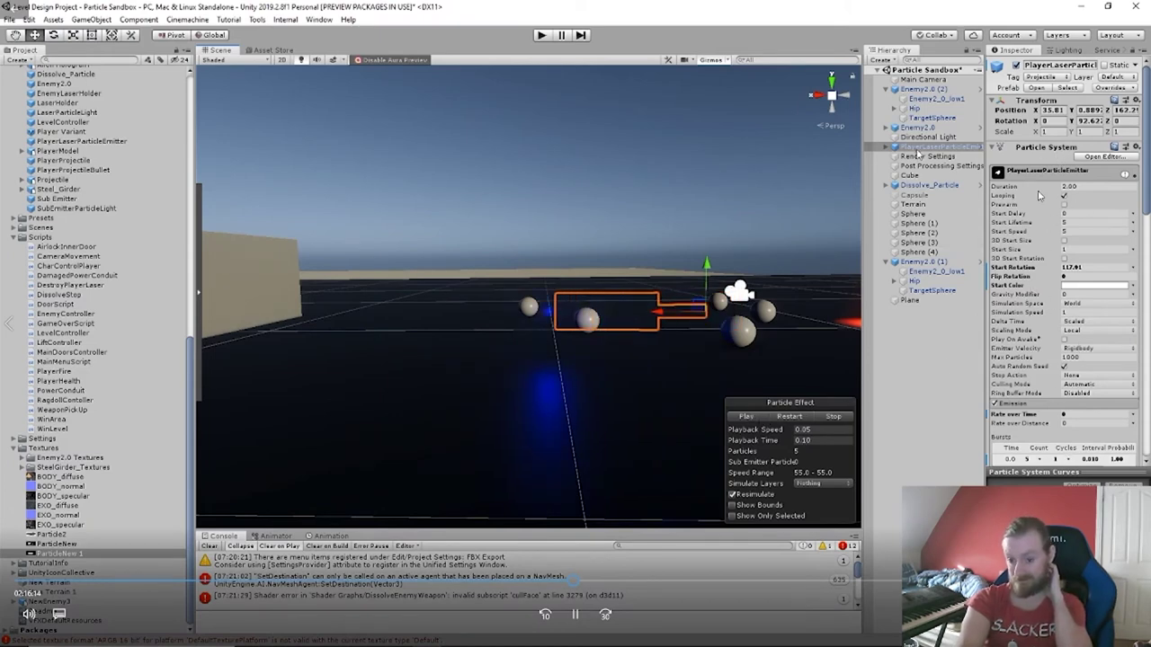
Open the Rendering Layer Mask setting in the laser emitter's Renderer module.
{"action": "scroll", "coordinate": [1058, 321], "scroll_direction": "down", "scroll_amount": 10}
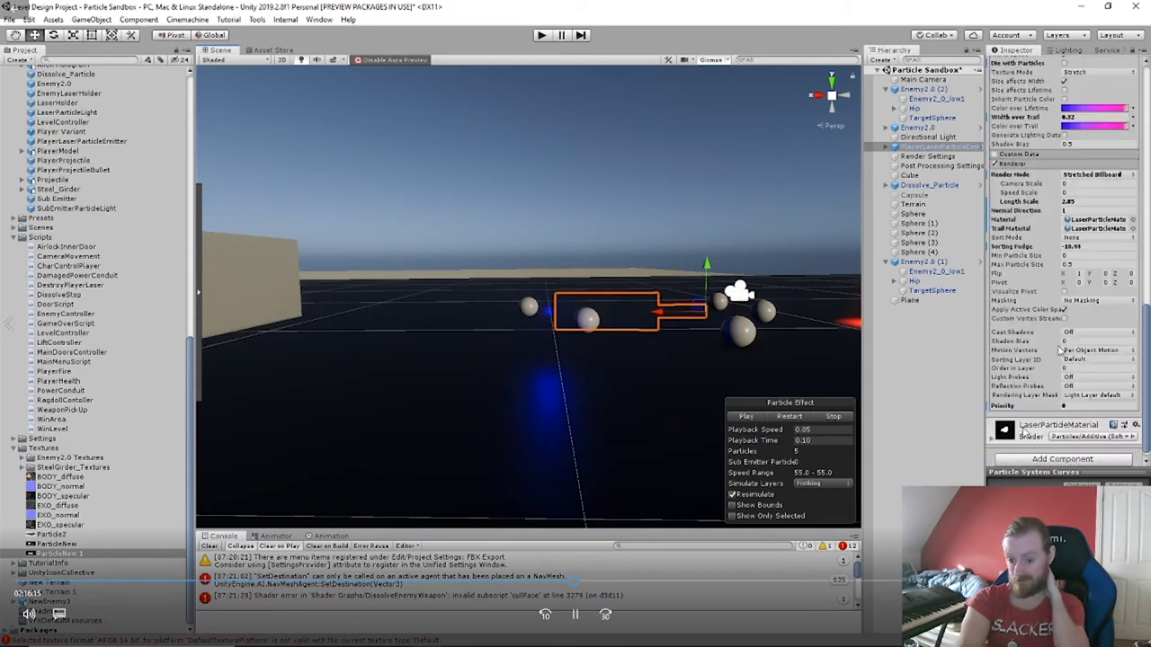
{"action": "left_click", "coordinate": [1061, 399]}
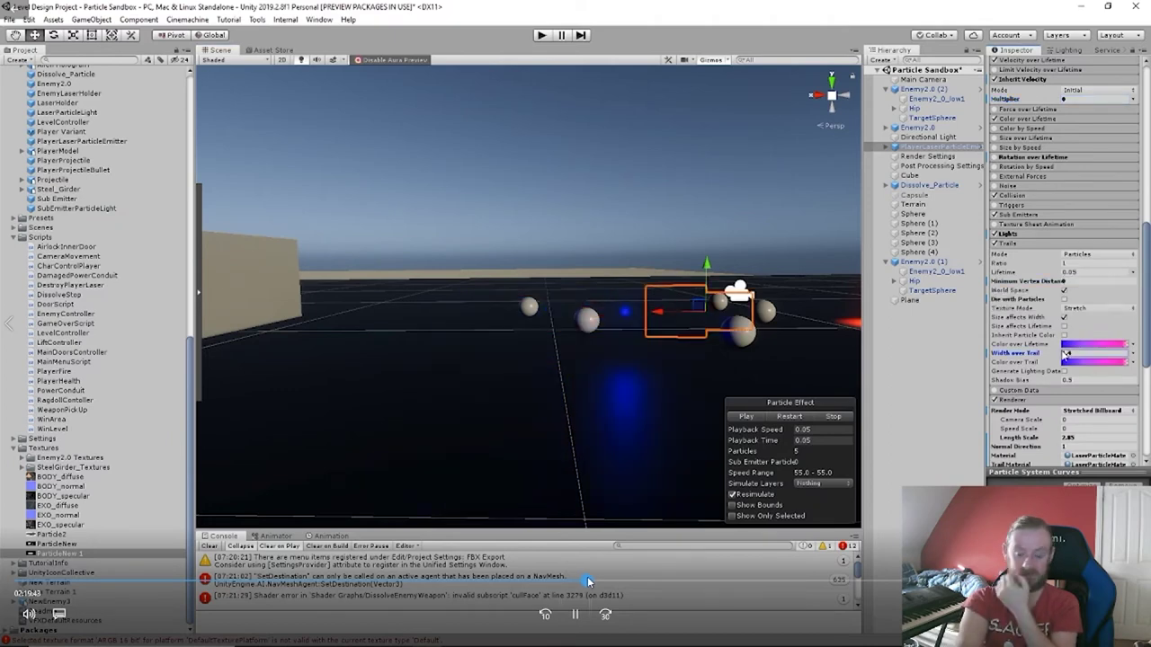
{"action": "left_click", "coordinate": [591, 582]}
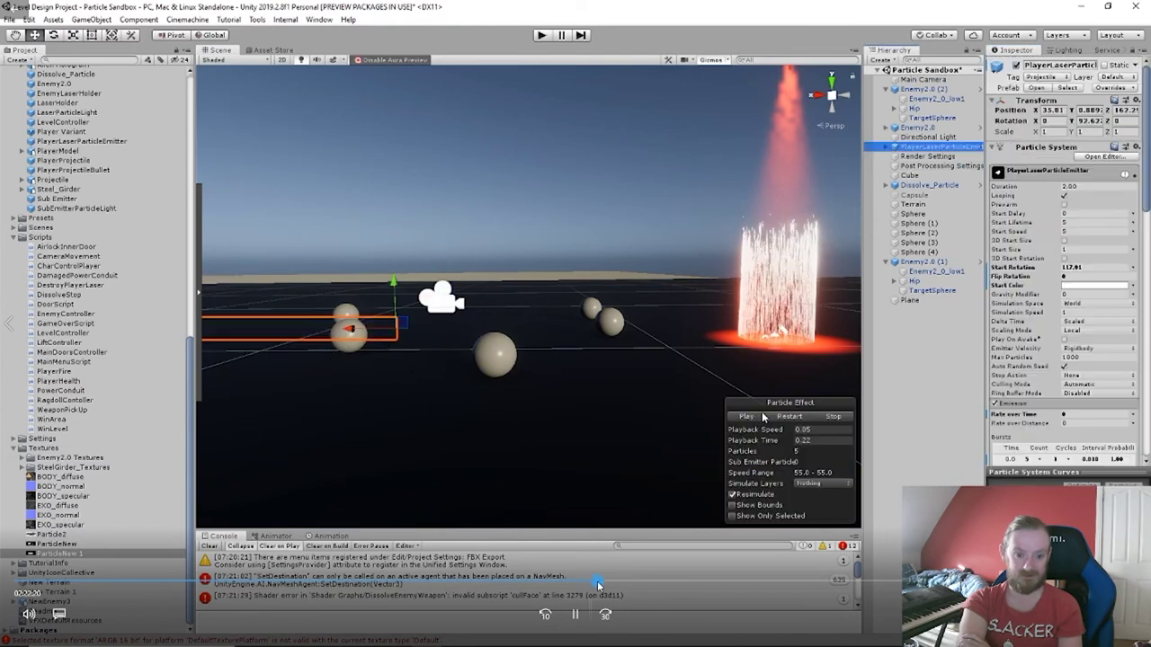
{"action": "left_click", "coordinate": [600, 586]}
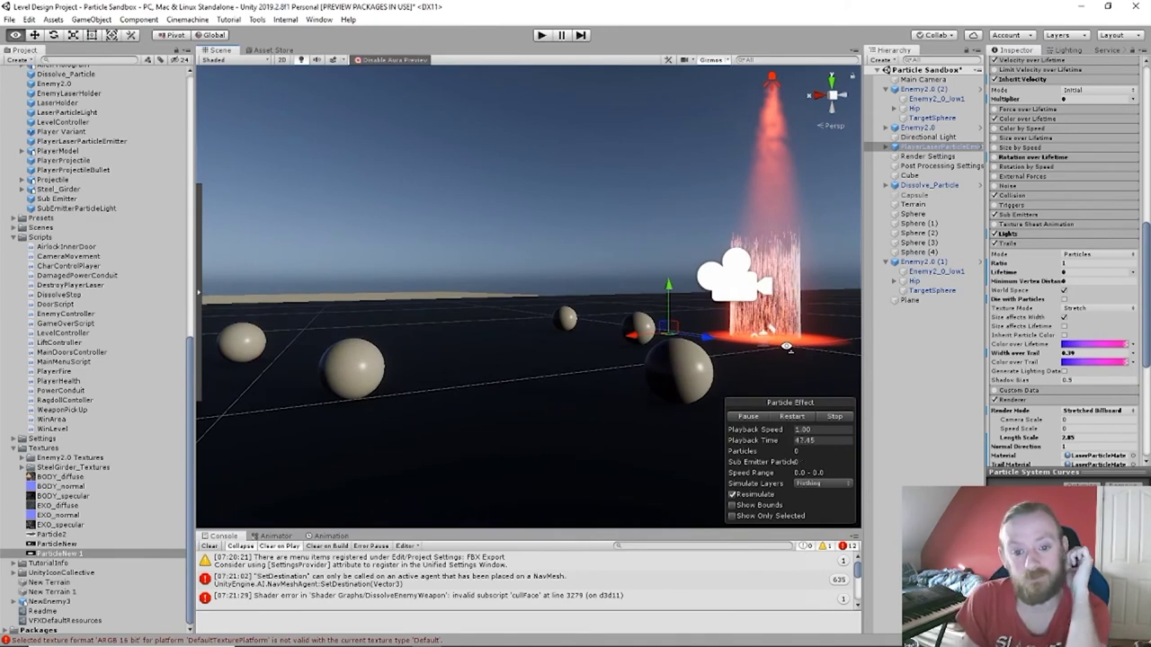
{"action": "mouse_move", "coordinate": [390, 441]}
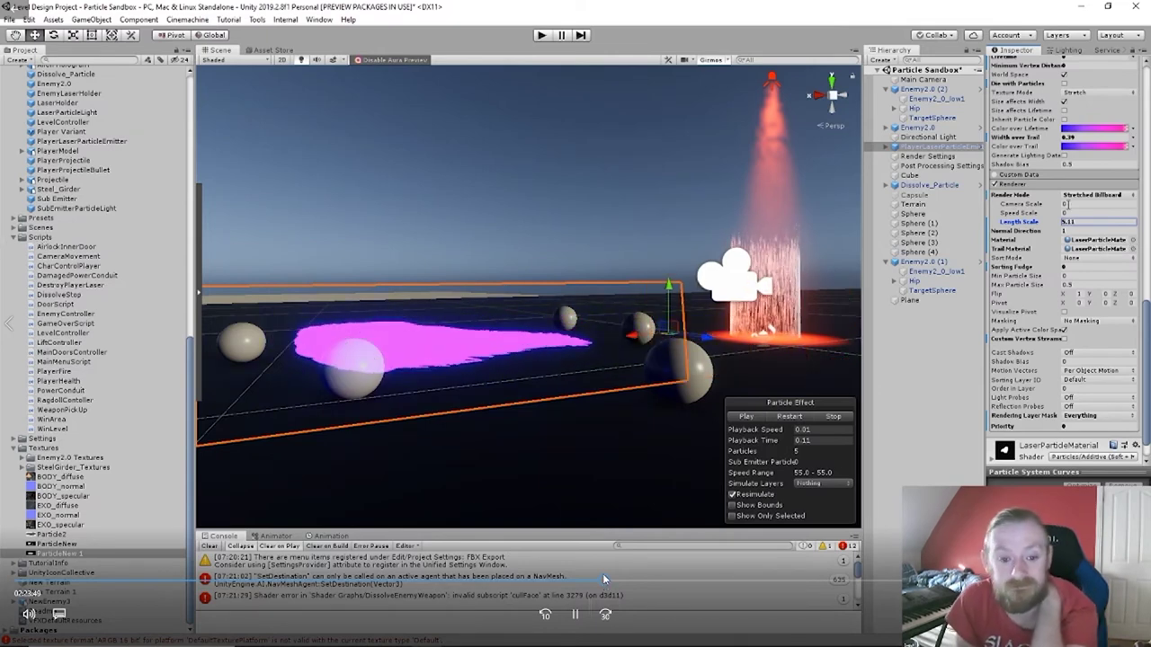
Try several Camera Scale values on the laser emitter's renderer, set it back to 0, and open the Flip X value.
{"action": "left_click", "coordinate": [1097, 204]}
{"action": "type", "text": "2.89"}
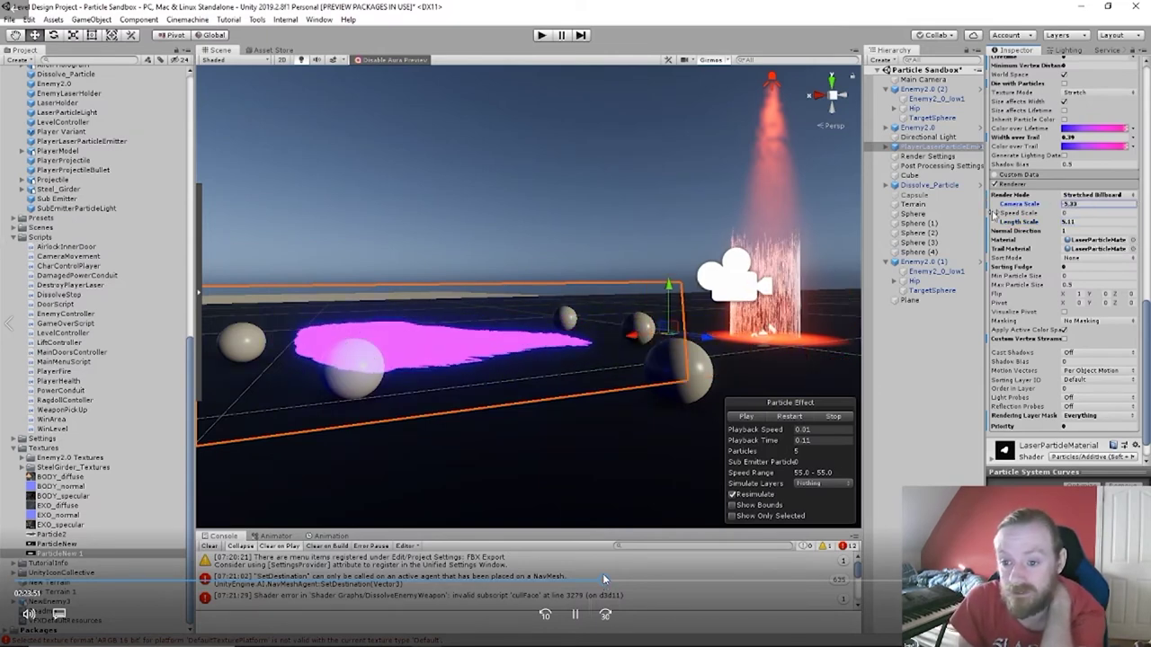
{"action": "type", "text": "1.55"}
{"action": "key", "text": "BackSpace"}
{"action": "key", "text": "BackSpace"}
{"action": "key", "text": "BackSpace"}
{"action": "key", "text": "BackSpace"}
{"action": "type", "text": "0"}
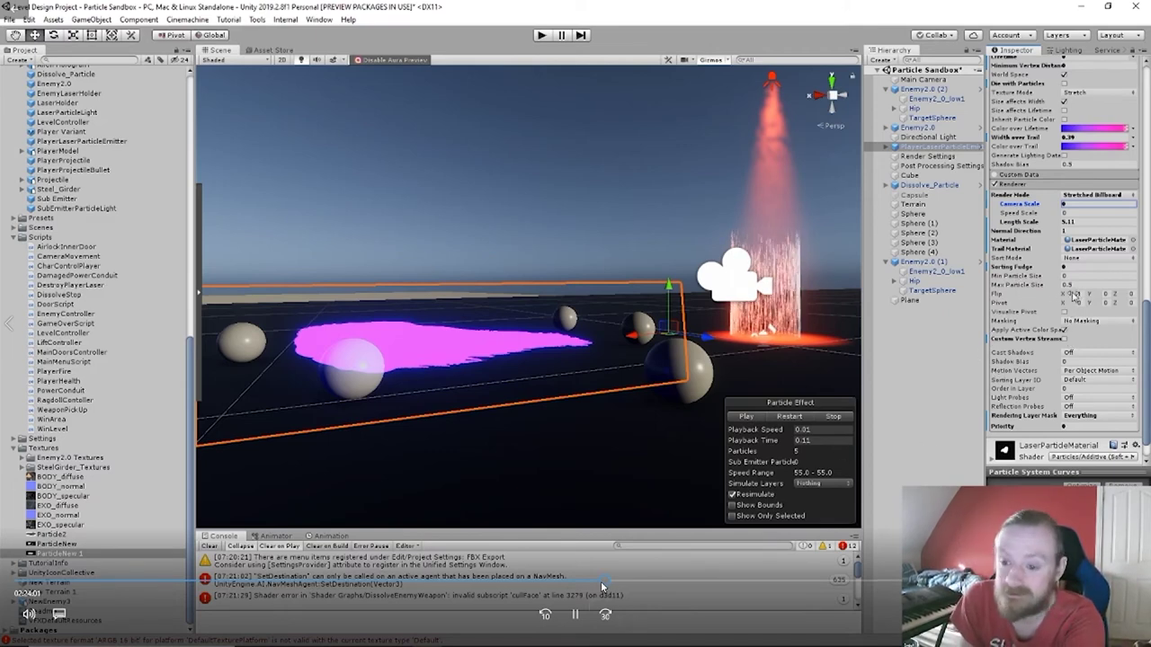
{"action": "left_click", "coordinate": [1076, 295]}
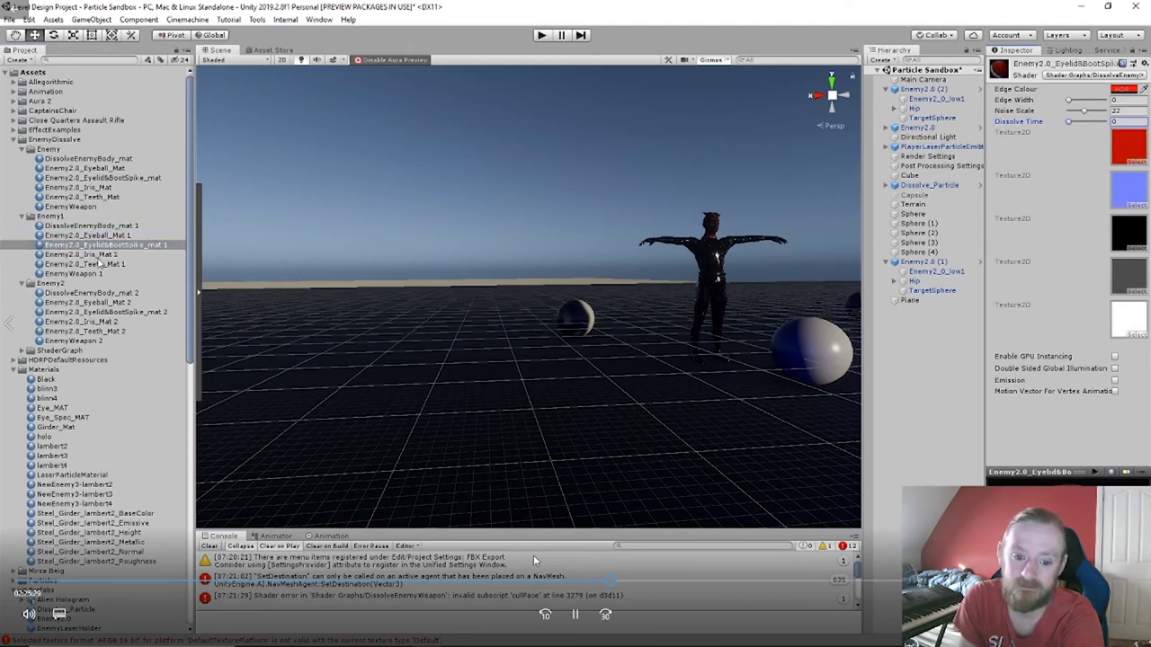
{"action": "left_click_drag", "start_coordinate": [612, 588], "coordinate": [615, 584]}
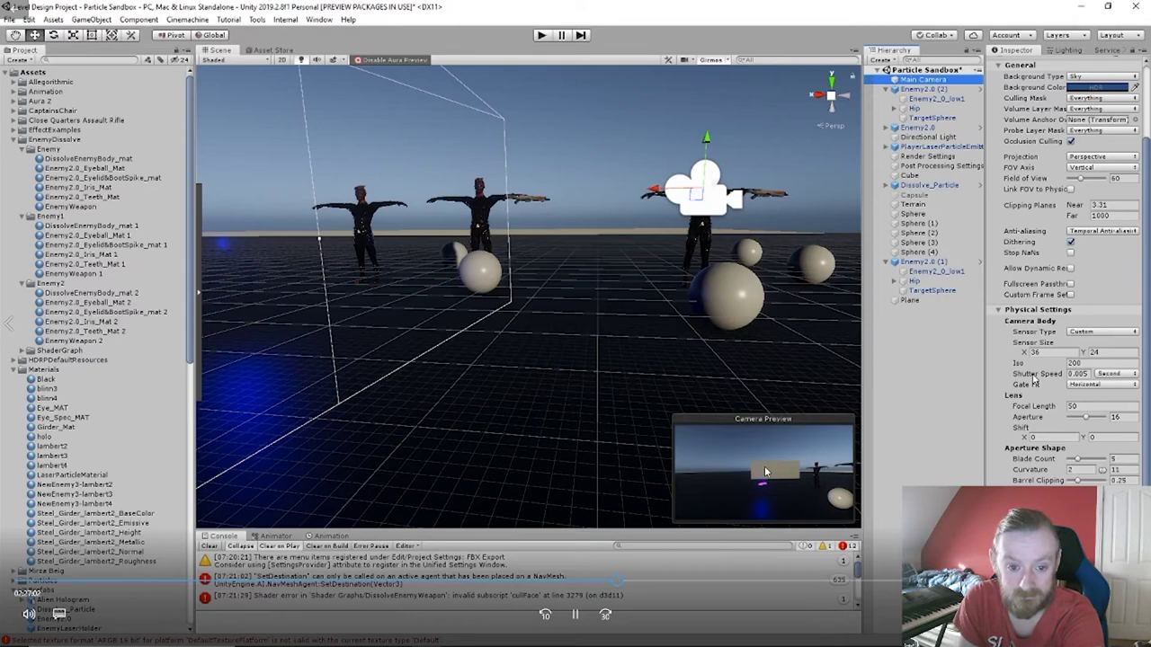
{"action": "left_click", "coordinate": [625, 584]}
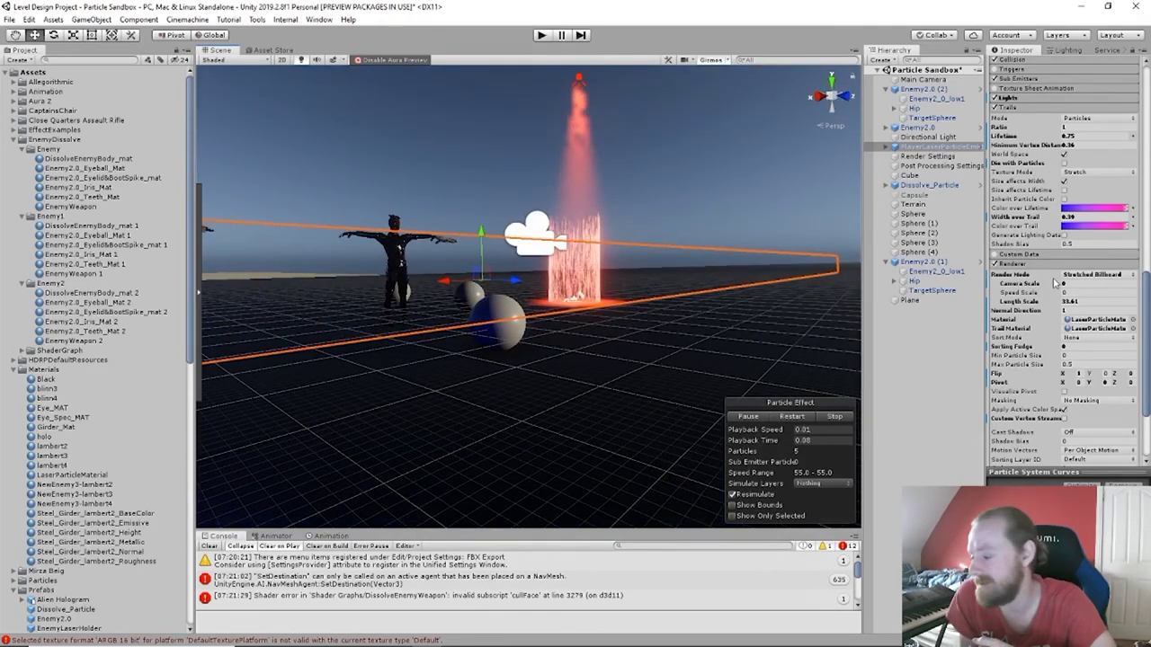
Reduce the Length Scale of the laser emitter's Stretched Billboard renderer.
{"action": "left_click_drag", "start_coordinate": [1020, 302], "coordinate": [787, 331]}
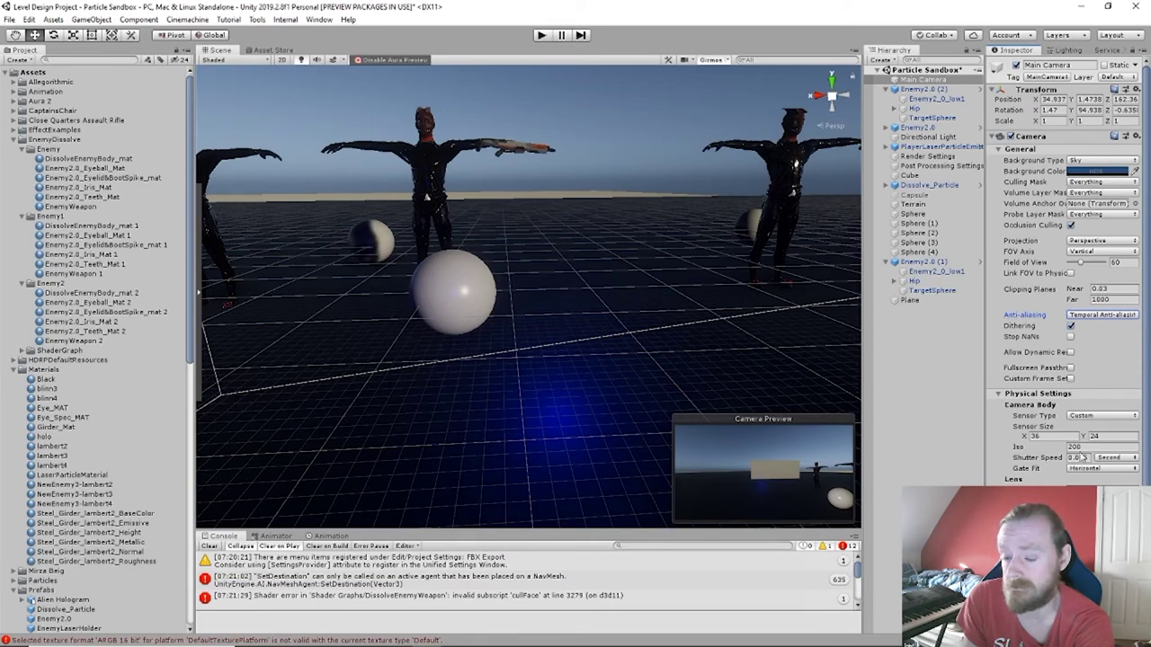
Apply LaserParticleMaterial to the floor plane in the scene and check how the floor looks with it.
{"action": "mouse_move", "coordinate": [879, 431]}
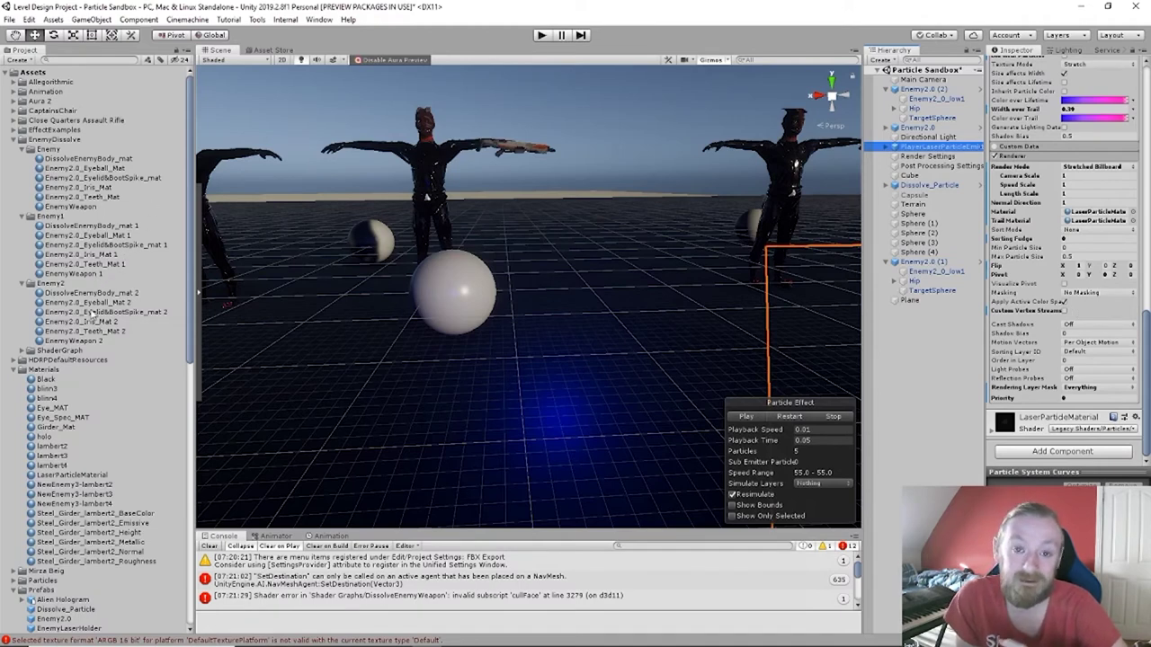
{"action": "scroll", "coordinate": [99, 378], "scroll_direction": "down", "scroll_amount": 2}
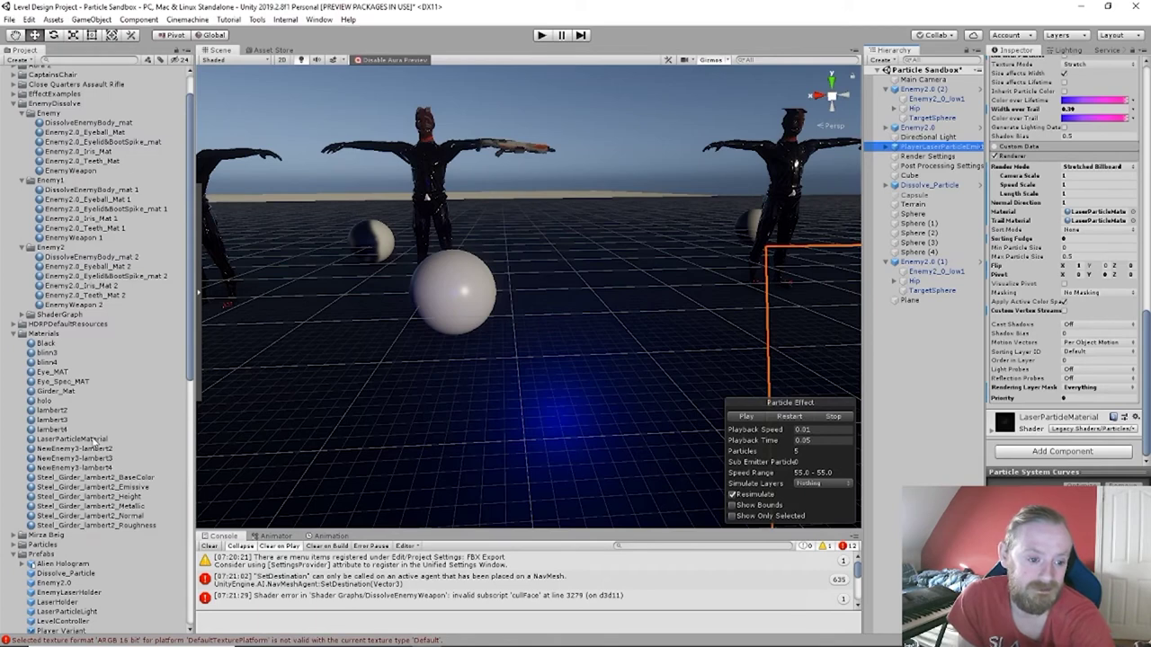
{"action": "left_click_drag", "start_coordinate": [95, 441], "coordinate": [391, 441]}
{"action": "left_click_drag", "start_coordinate": [346, 353], "coordinate": [366, 381]}
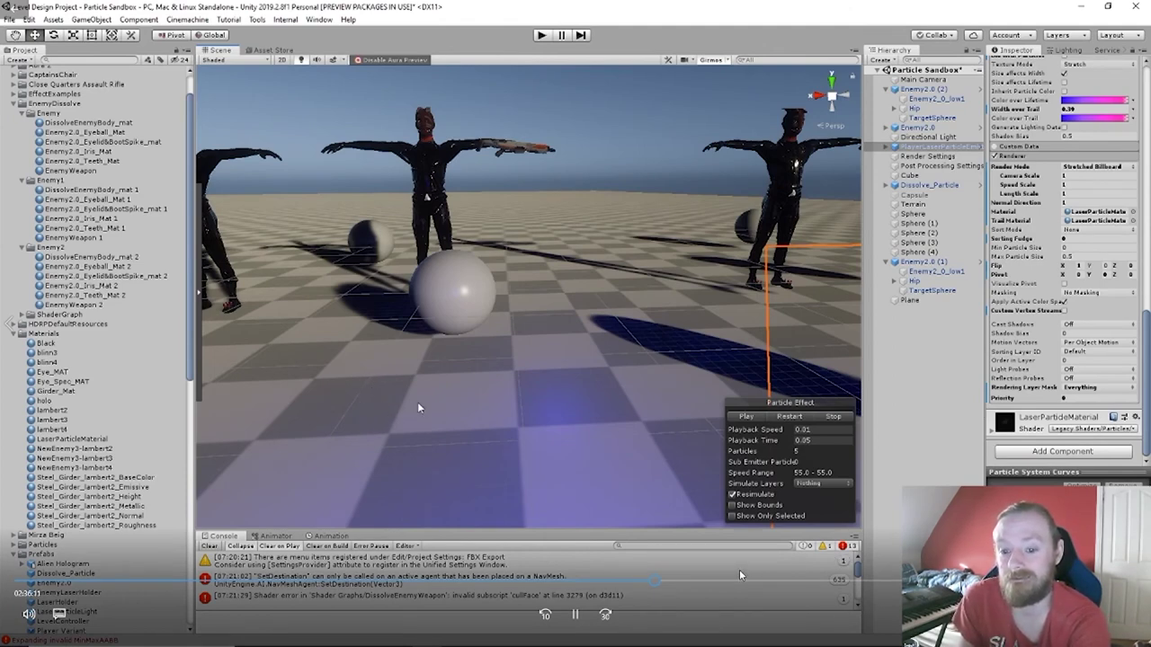
{"action": "right_click_drag", "start_coordinate": [386, 381], "coordinate": [231, 376]}
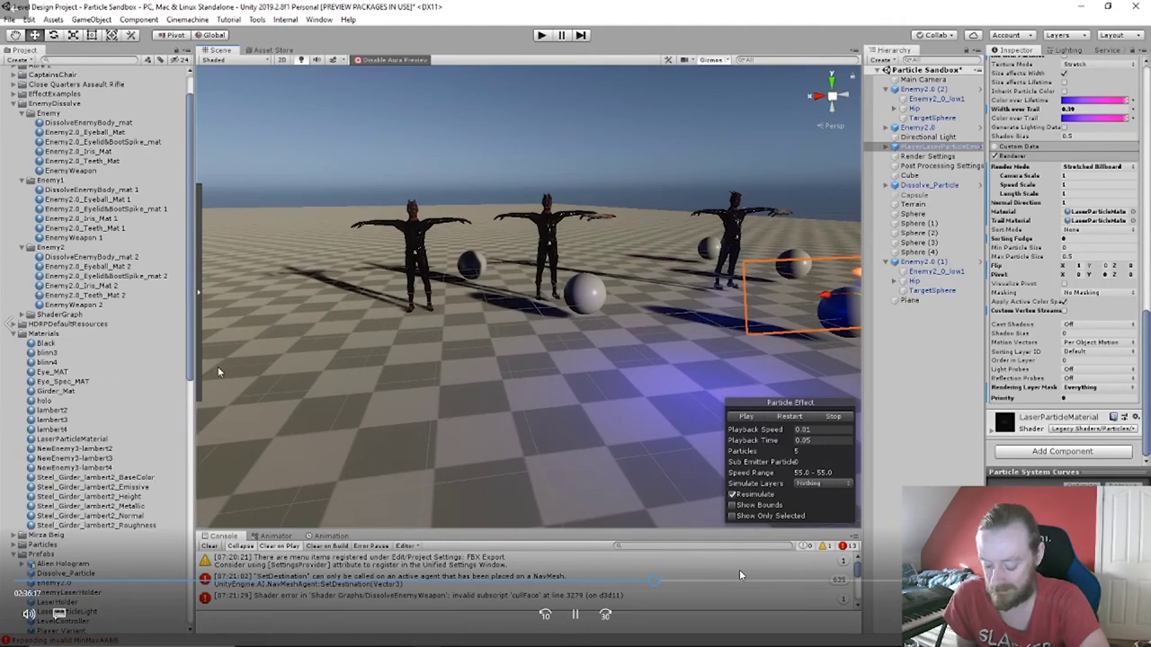
Select the floor Plane, inspect it from several angles and undo the last change.
{"action": "left_click", "coordinate": [910, 301]}
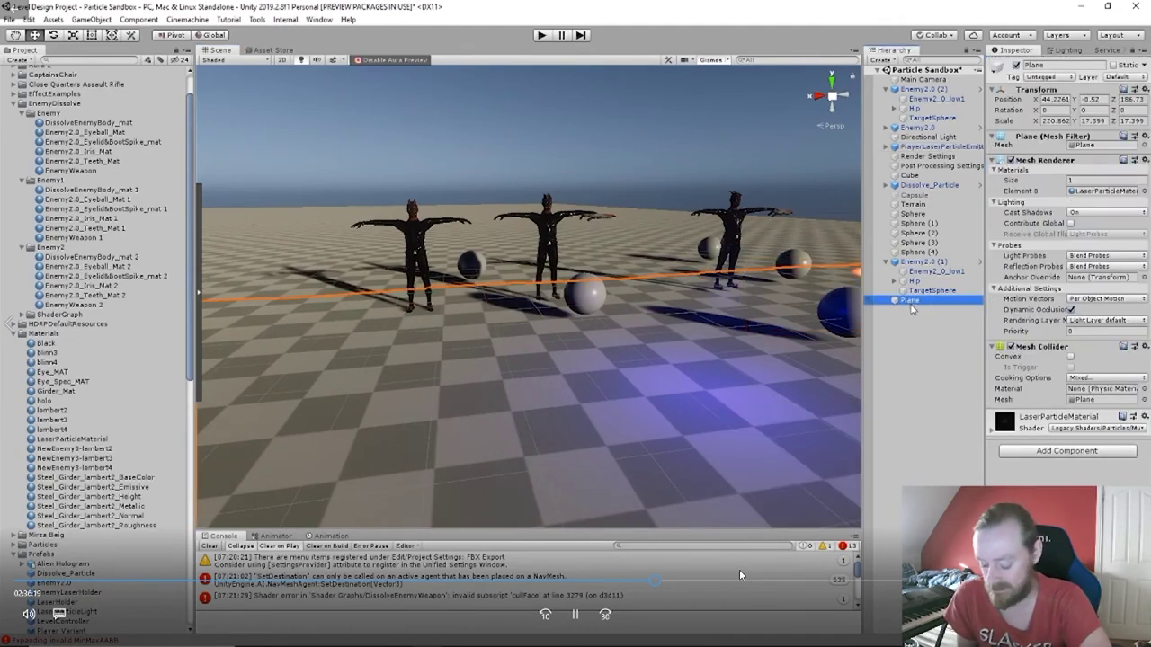
{"action": "right_click_drag", "start_coordinate": [785, 345], "coordinate": [301, 282]}
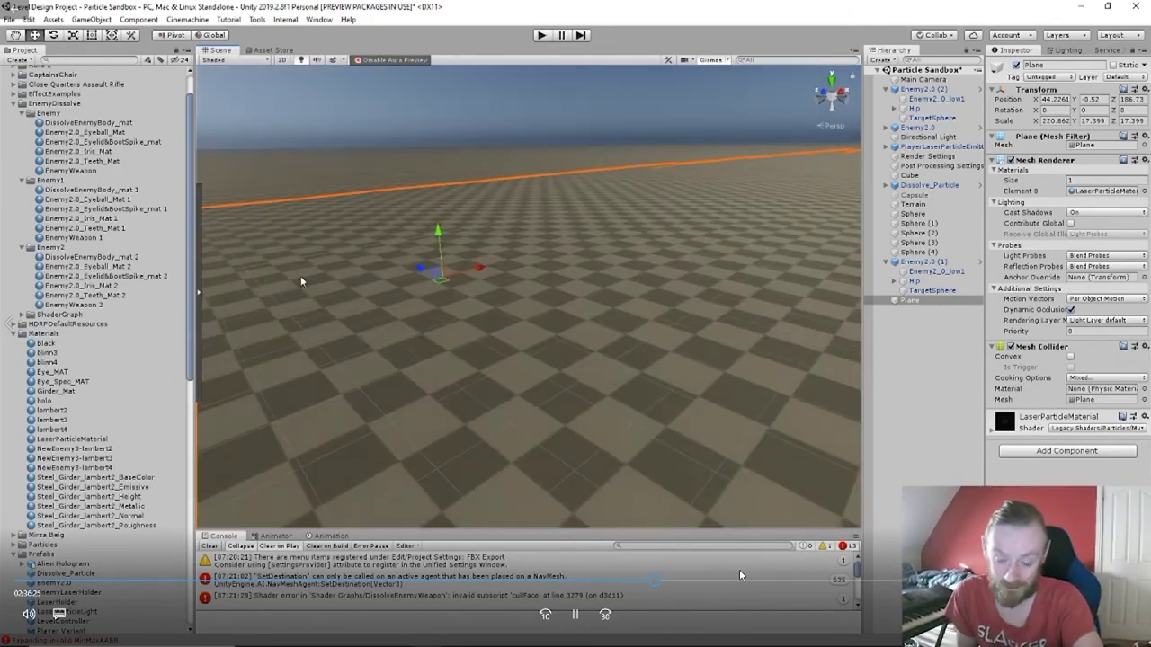
{"action": "left_click_drag", "start_coordinate": [437, 234], "coordinate": [771, 372]}
{"action": "key", "text": "ctrl+z"}
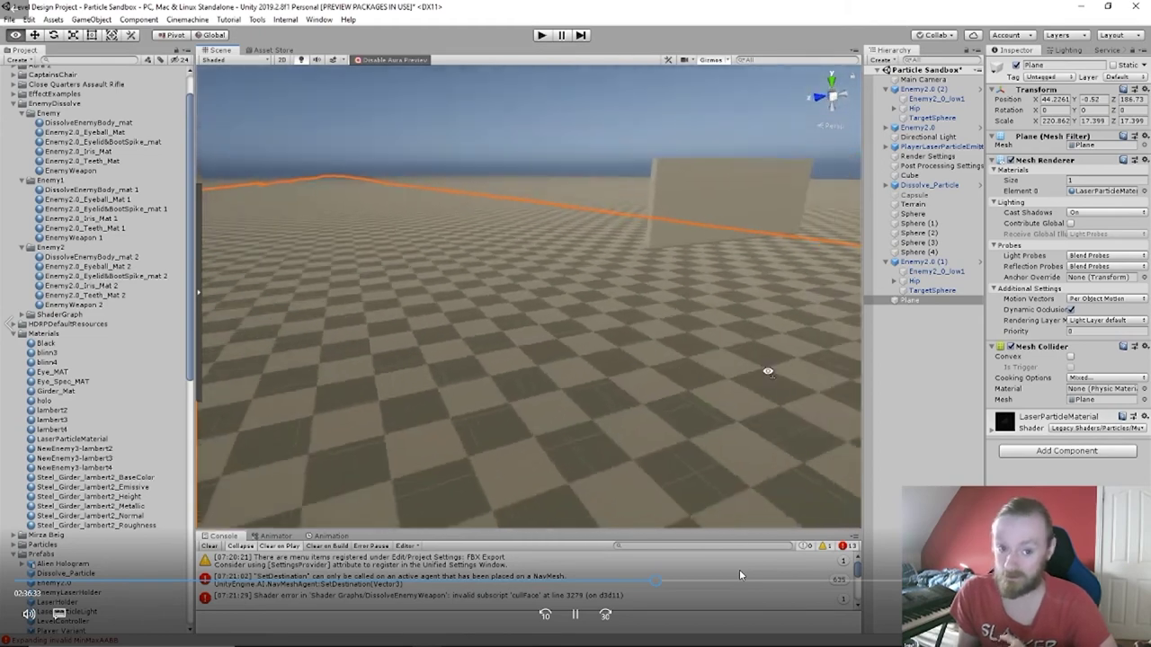
{"action": "left_click", "coordinate": [907, 302]}
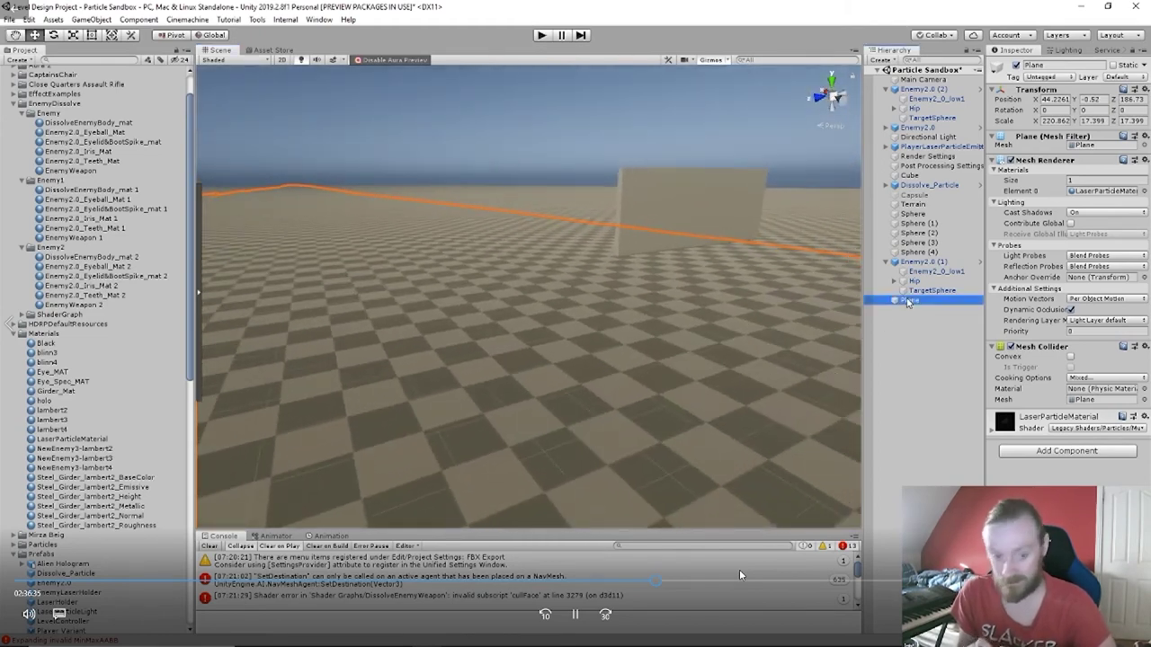
{"action": "left_click_drag", "start_coordinate": [591, 368], "coordinate": [347, 342], "text": "alt"}
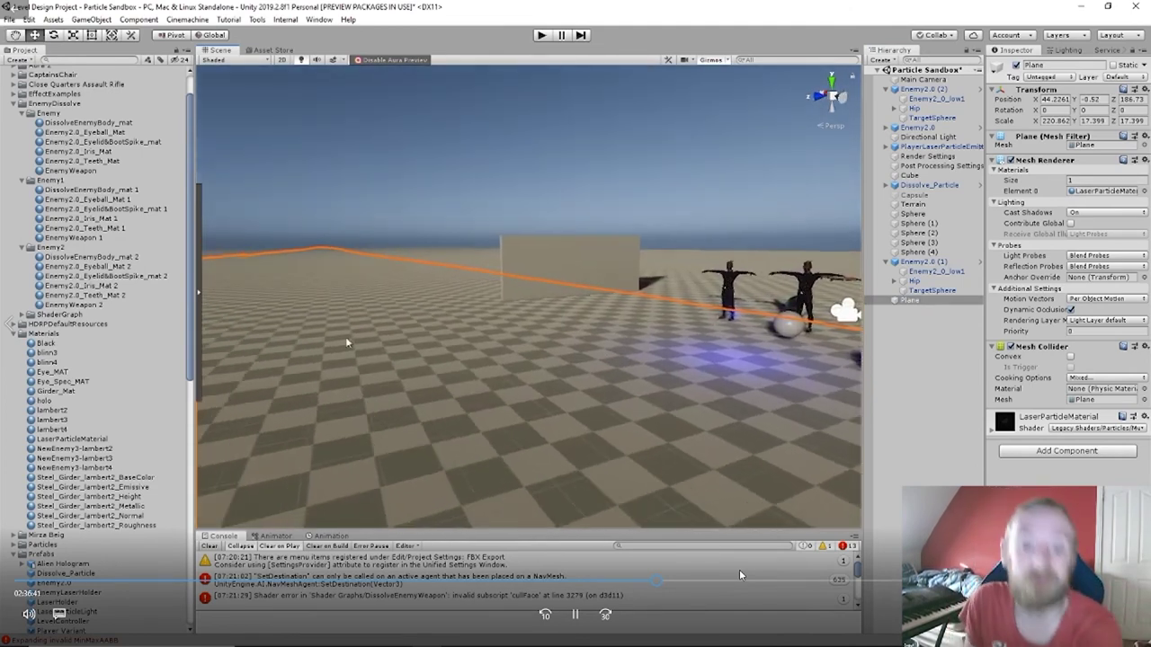
Check Render Settings and Enemy2.0 (1) in the scene hierarchy and return to the floor Plane.
{"action": "left_click_drag", "start_coordinate": [189, 301], "coordinate": [189, 214]}
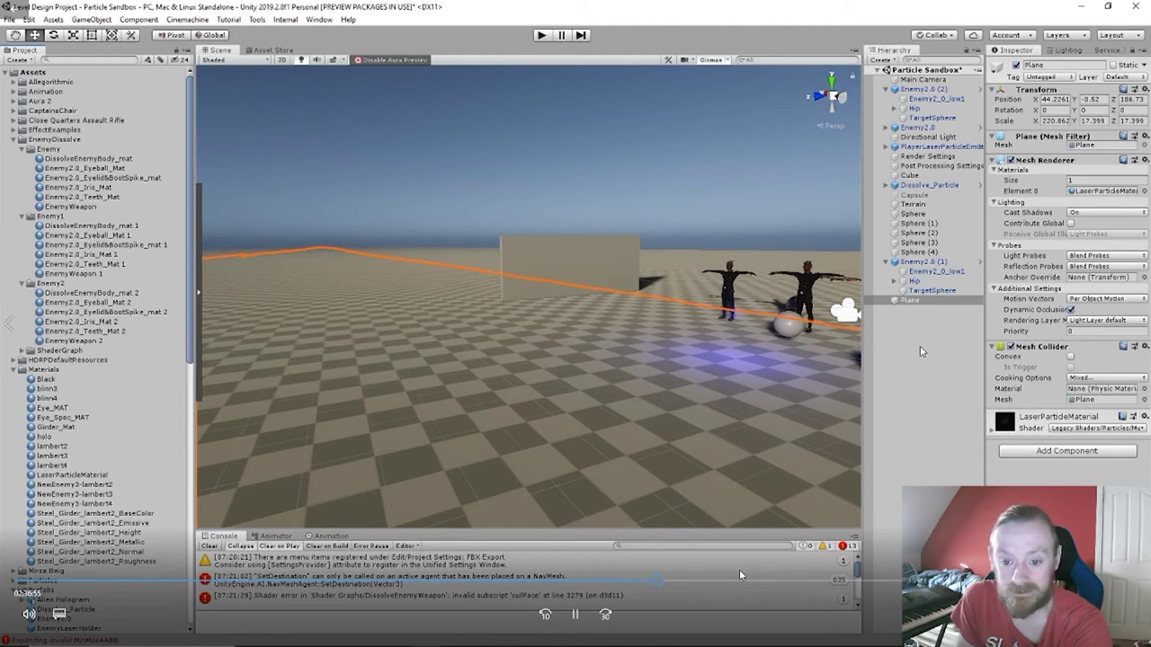
{"action": "left_click", "coordinate": [927, 156]}
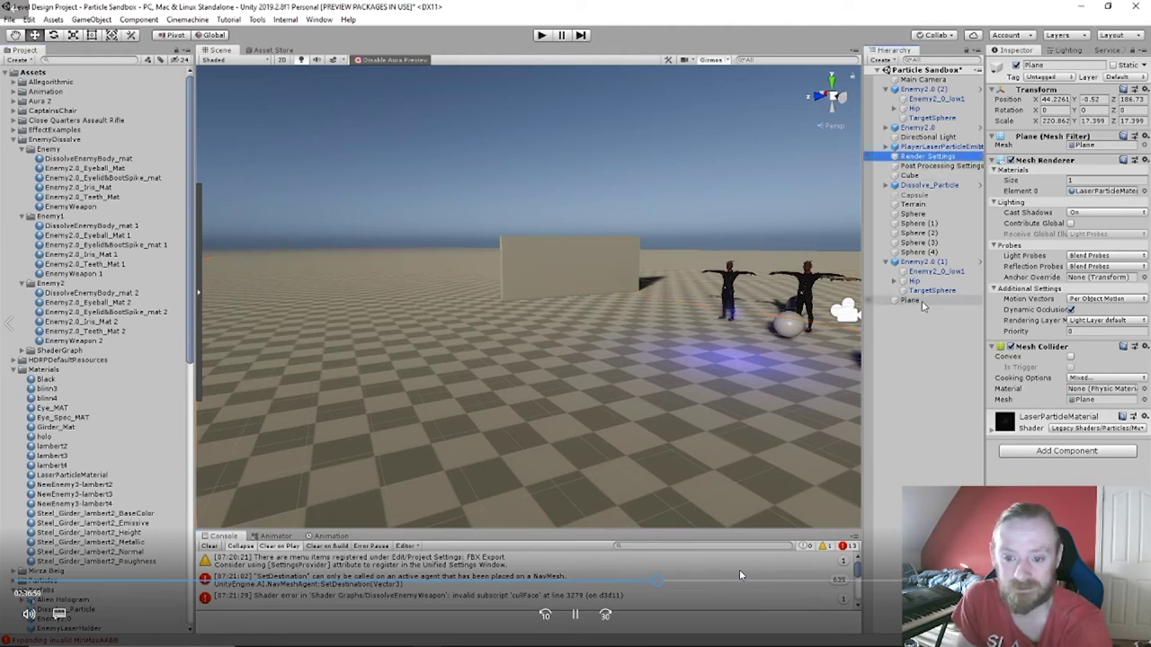
{"action": "left_click", "coordinate": [922, 302]}
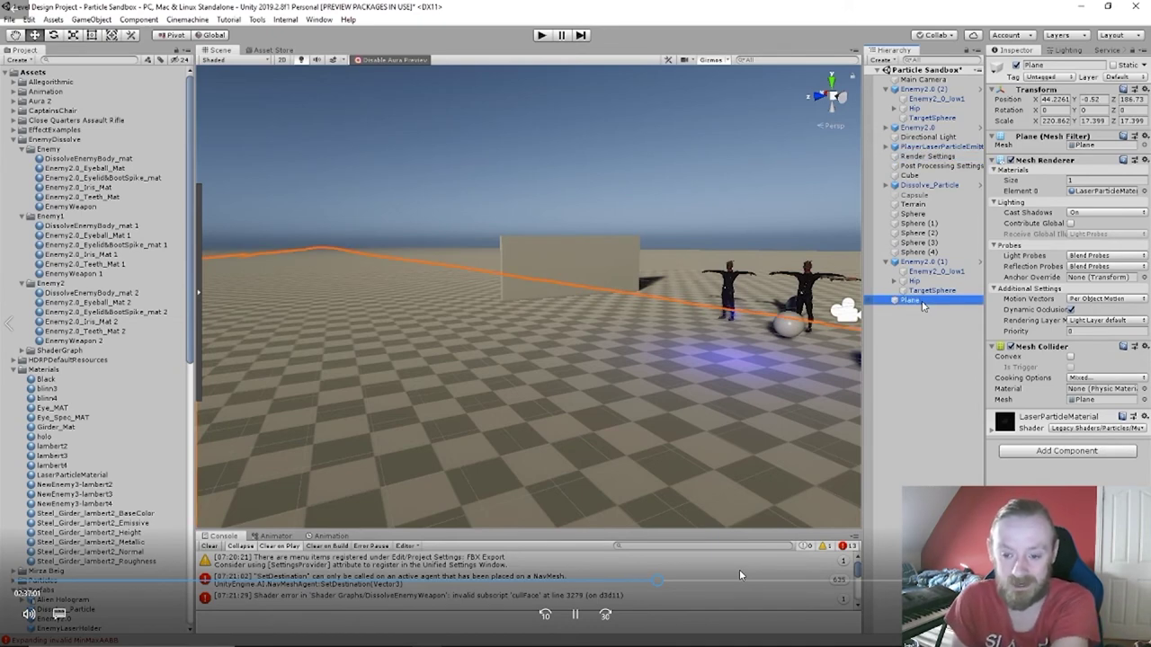
{"action": "left_click", "coordinate": [925, 262]}
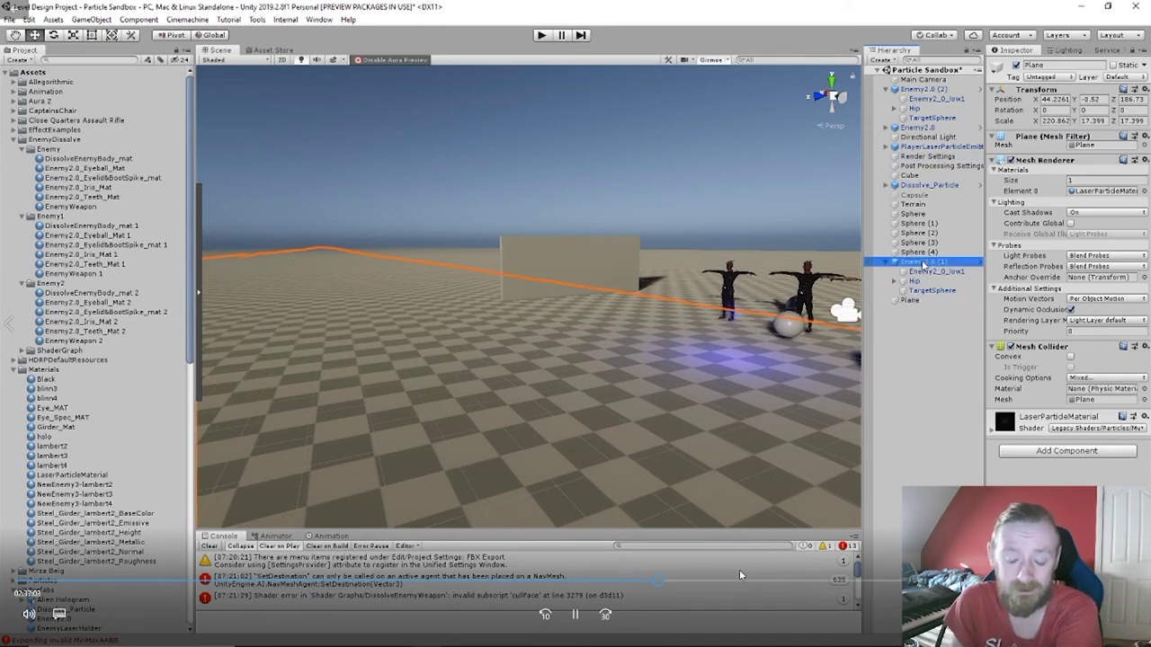
{"action": "left_click", "coordinate": [912, 302]}
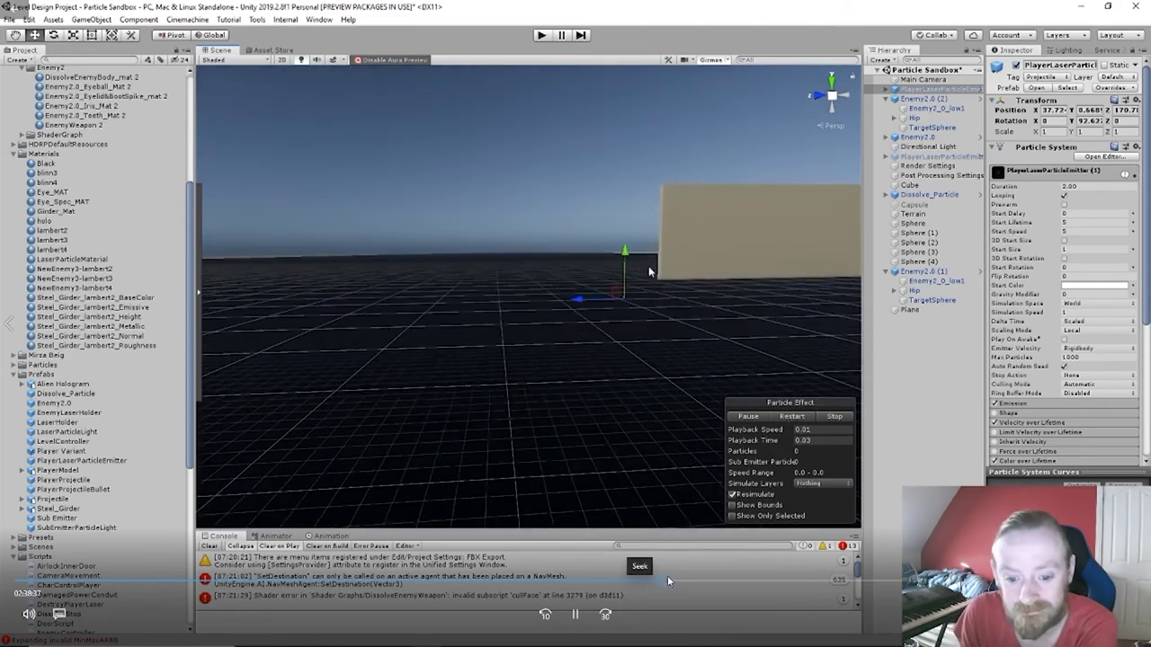
{"action": "left_click_drag", "start_coordinate": [666, 585], "coordinate": [670, 584]}
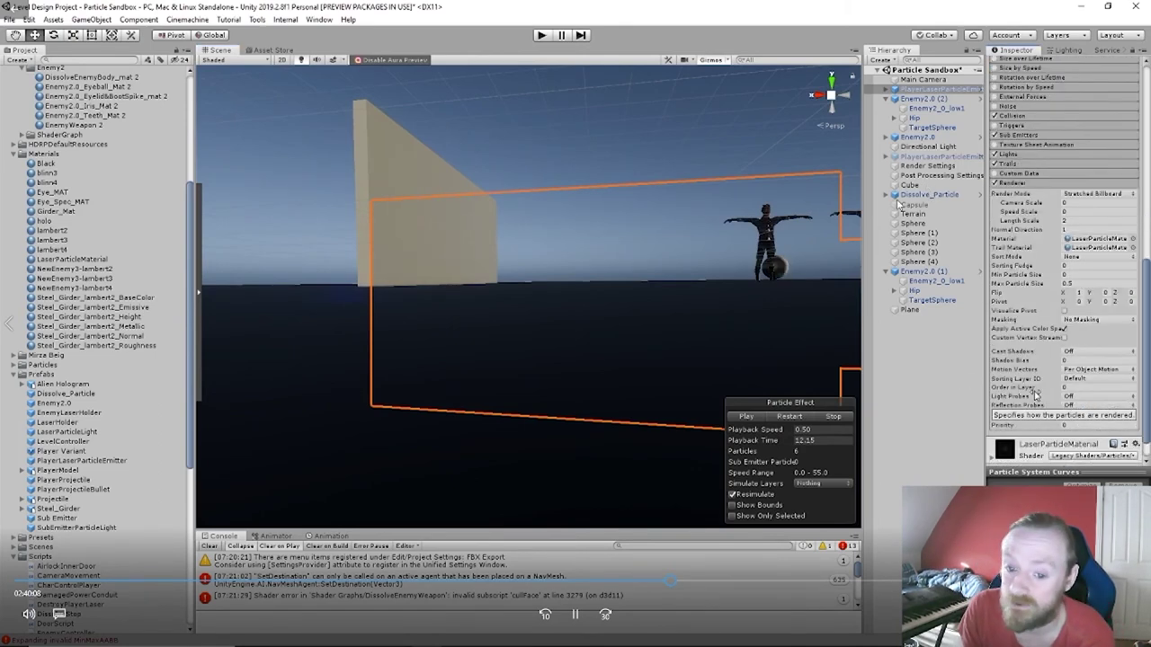
{"action": "left_click", "coordinate": [674, 585]}
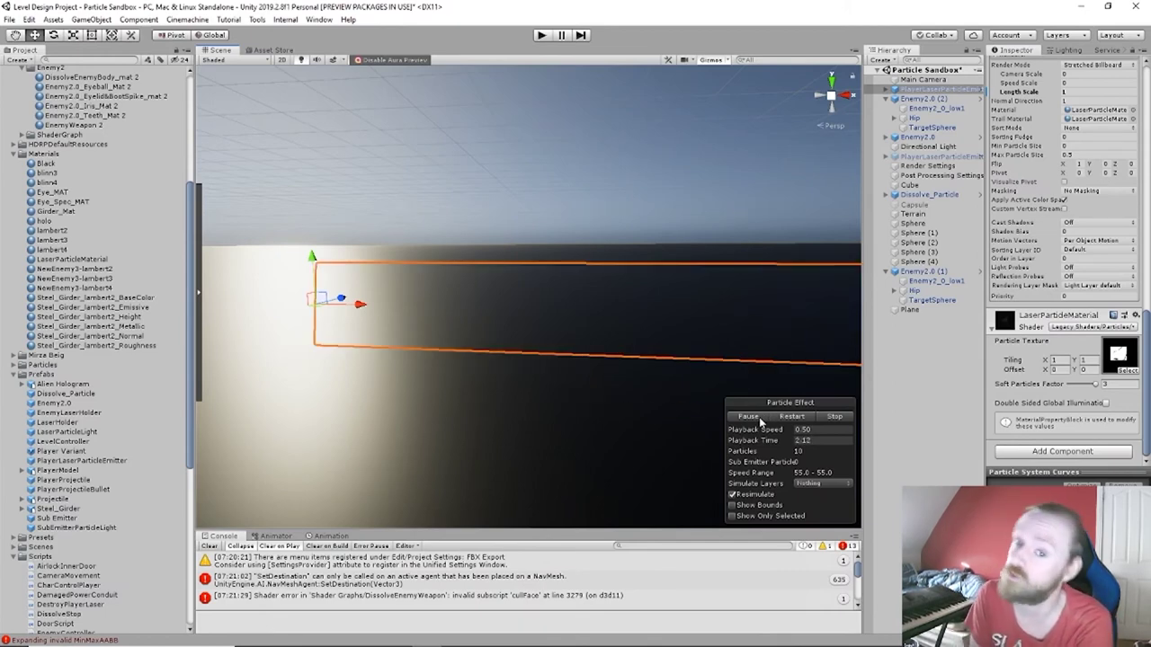
{"action": "mouse_move", "coordinate": [689, 544]}
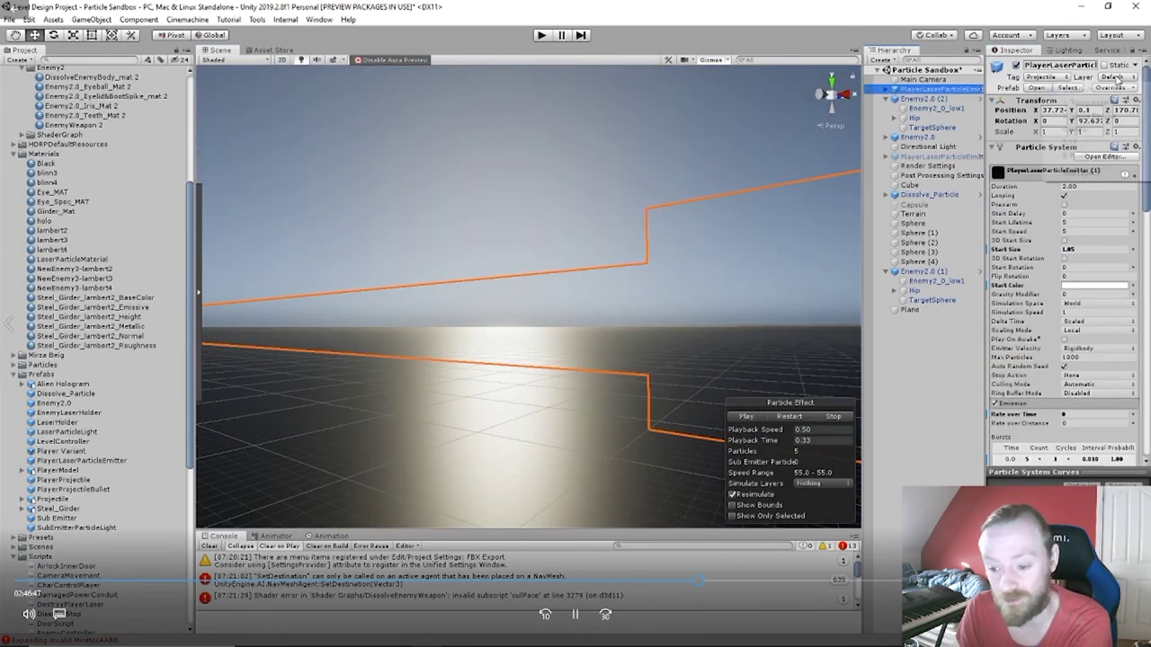
{"action": "left_click", "coordinate": [693, 584]}
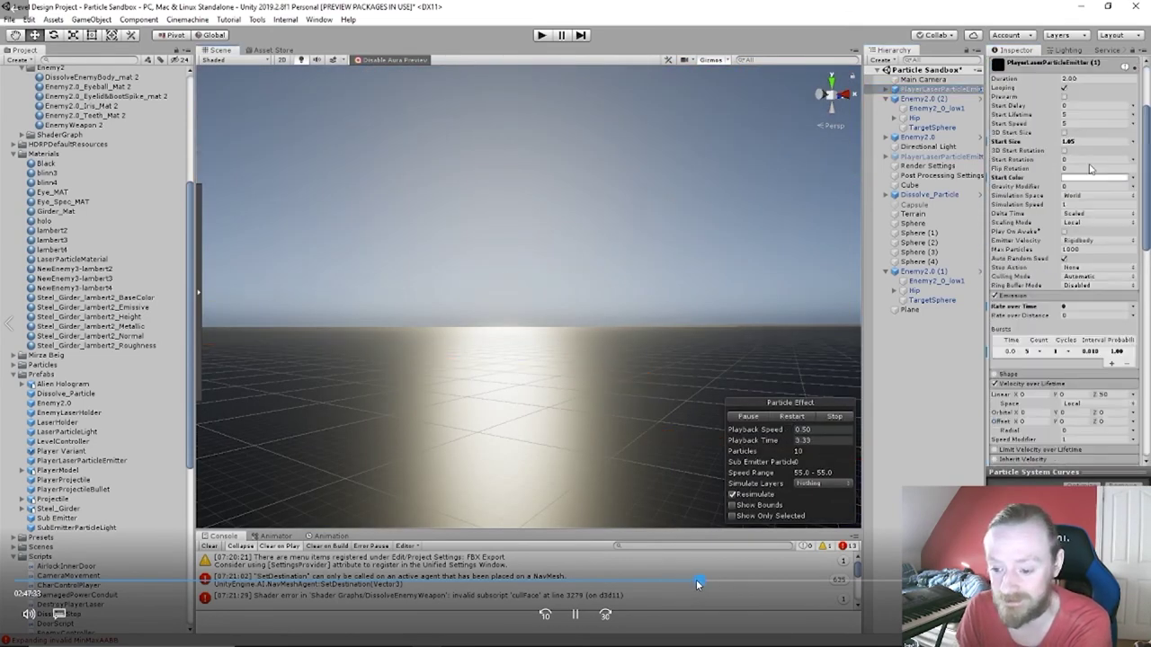
{"action": "left_click", "coordinate": [706, 583]}
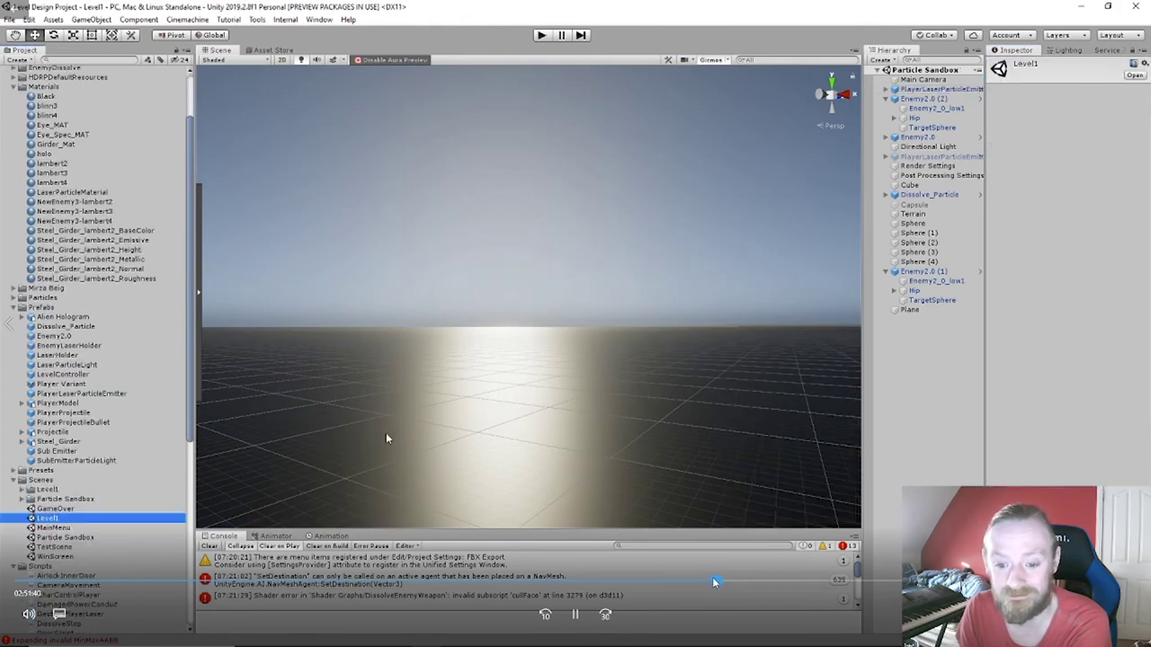
{"action": "left_click", "coordinate": [715, 583]}
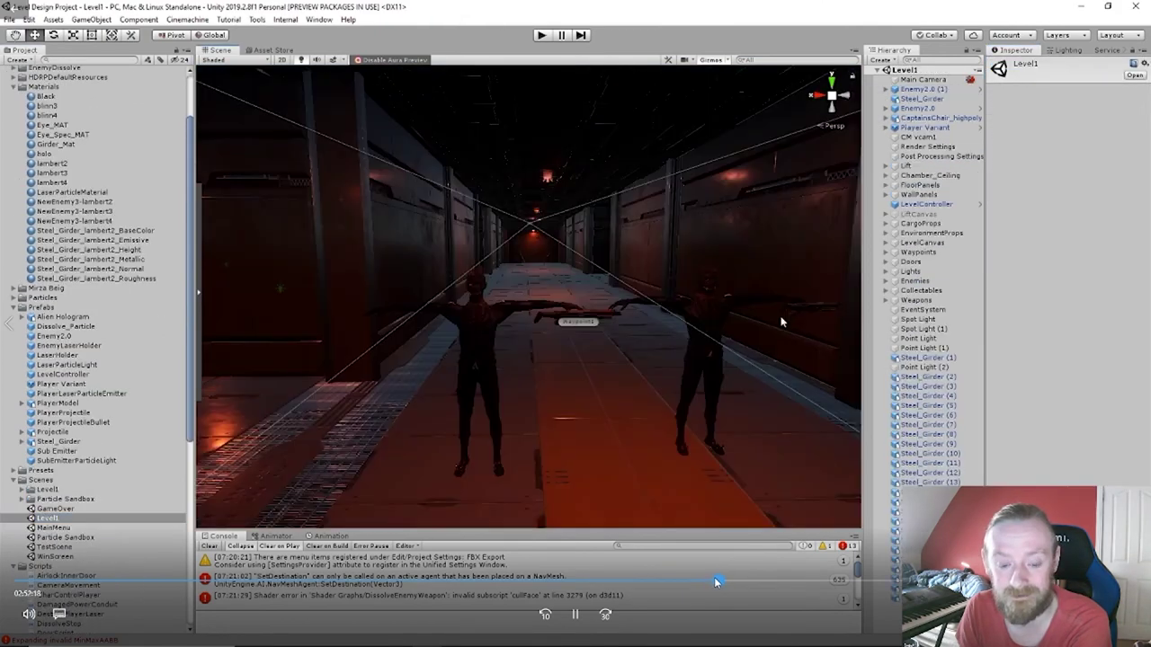
{"action": "left_click", "coordinate": [714, 582]}
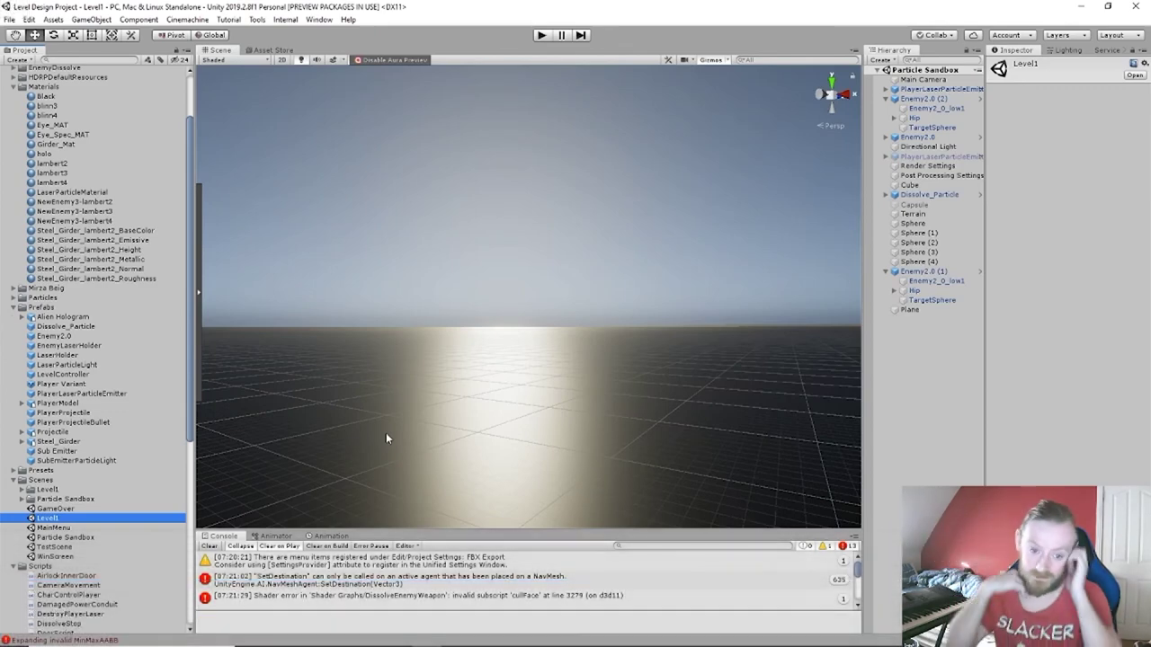
Open the Level1 scene and look down the corridor at the two enemies.
{"action": "mouse_move", "coordinate": [630, 409]}
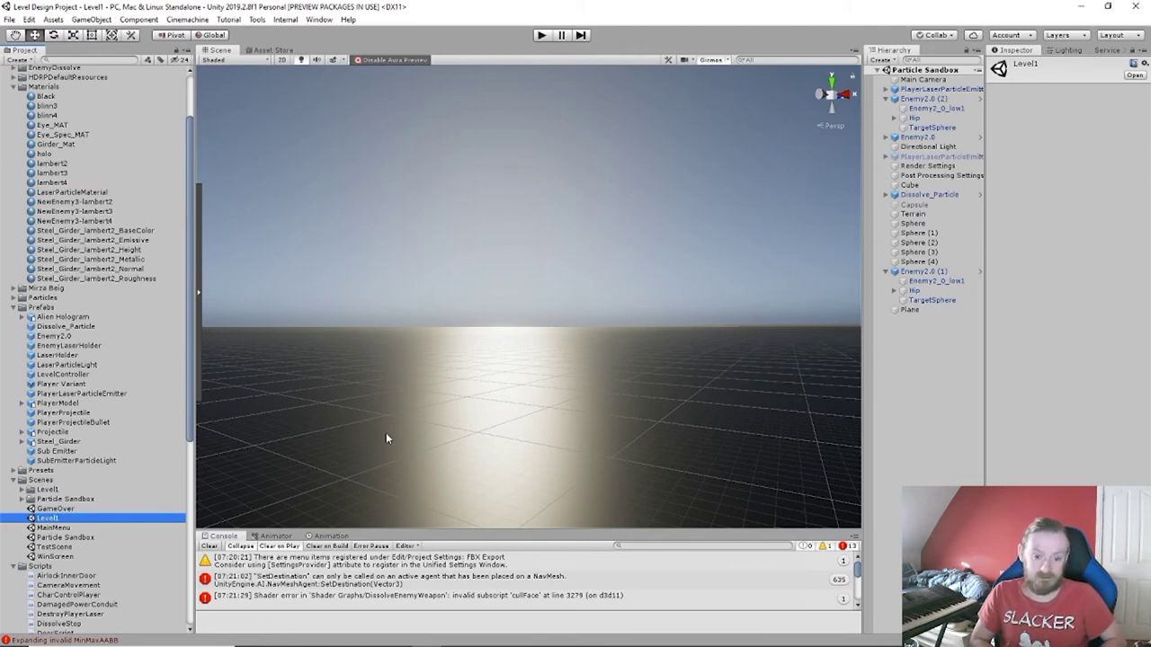
{"action": "mouse_move", "coordinate": [624, 458]}
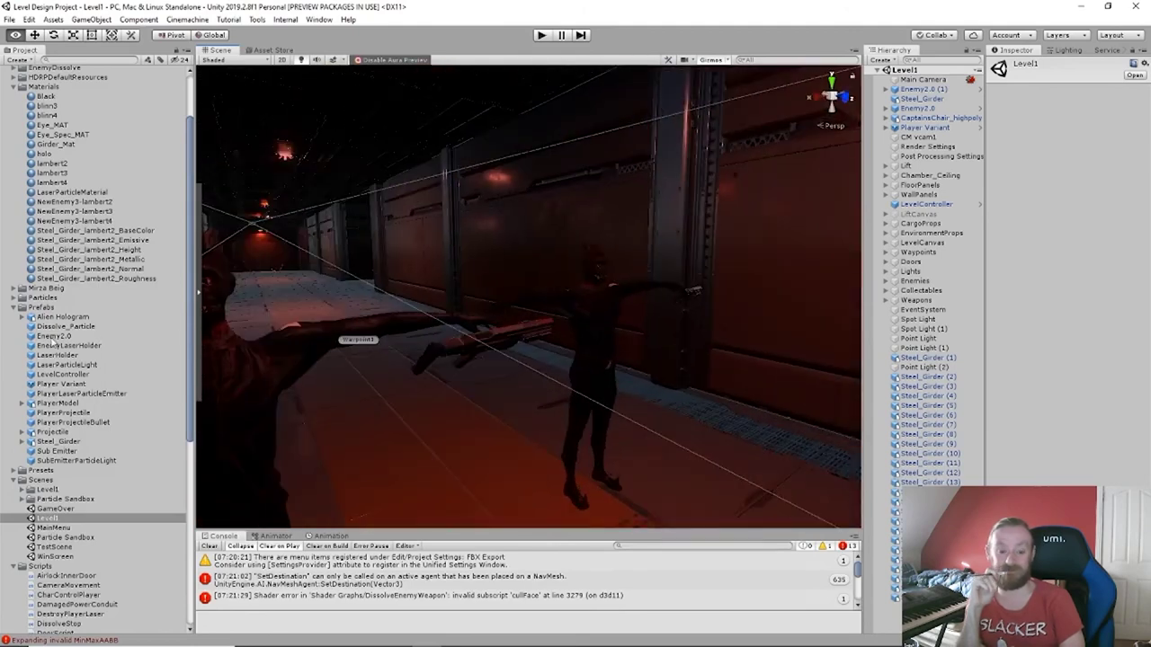
{"action": "right_click_drag", "start_coordinate": [32, 344], "coordinate": [171, 322]}
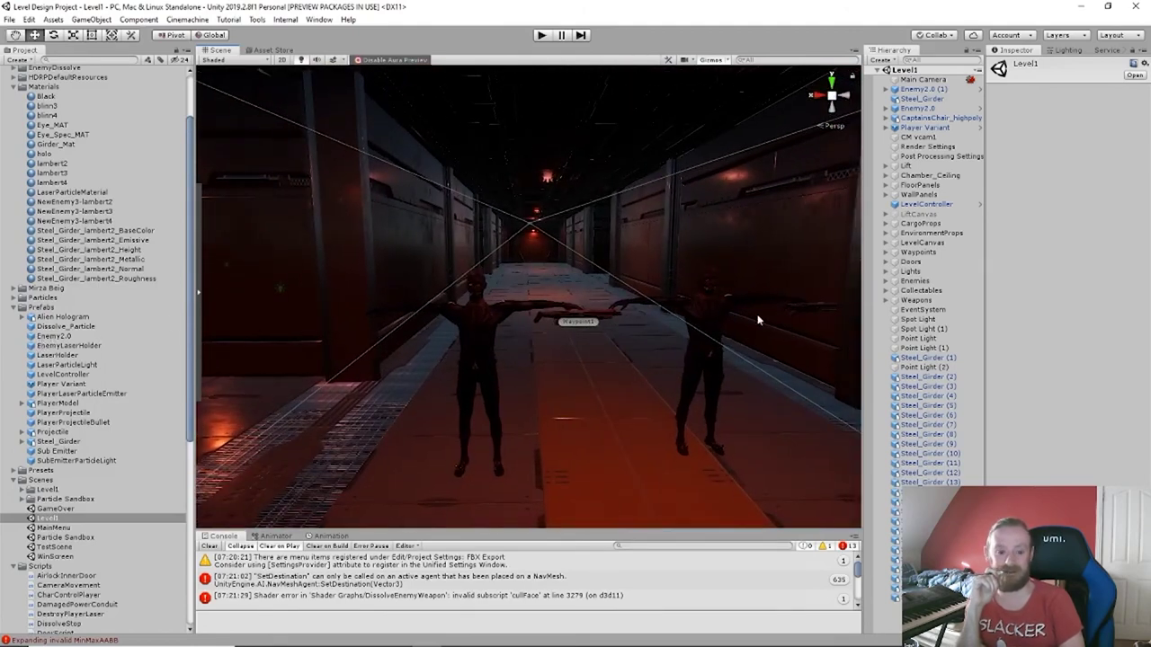
Delete the existing Enemy2.0 (1) and Enemy2.0 enemies from the Level1 scene.
{"action": "left_click", "coordinate": [918, 91]}
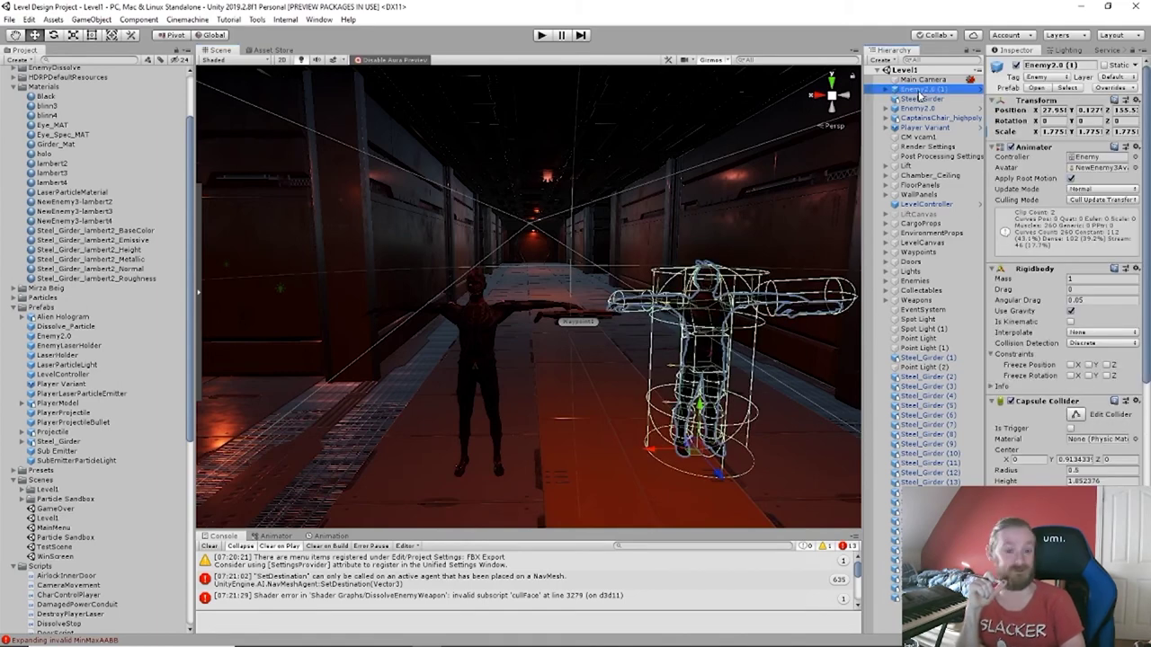
{"action": "key", "text": "Delete"}
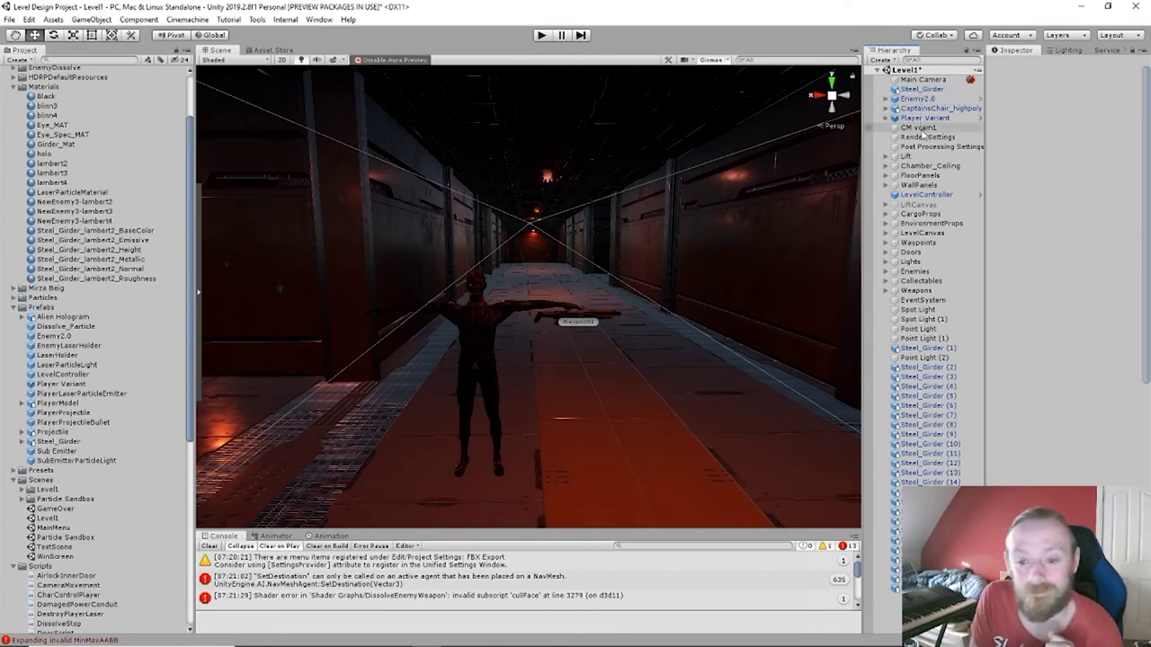
{"action": "left_click", "coordinate": [918, 98]}
{"action": "key", "text": "Delete"}
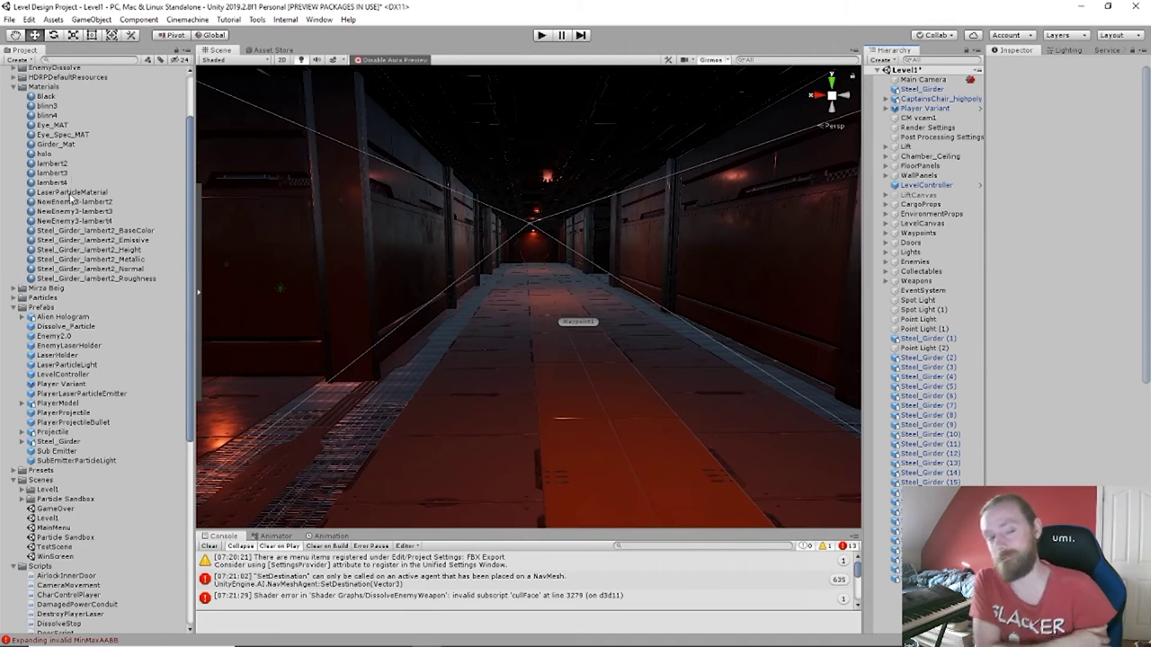
Place a fresh Enemy2.0 prefab on the corridor floor and adjust its overall scale.
{"action": "left_click_drag", "start_coordinate": [55, 336], "coordinate": [520, 466]}
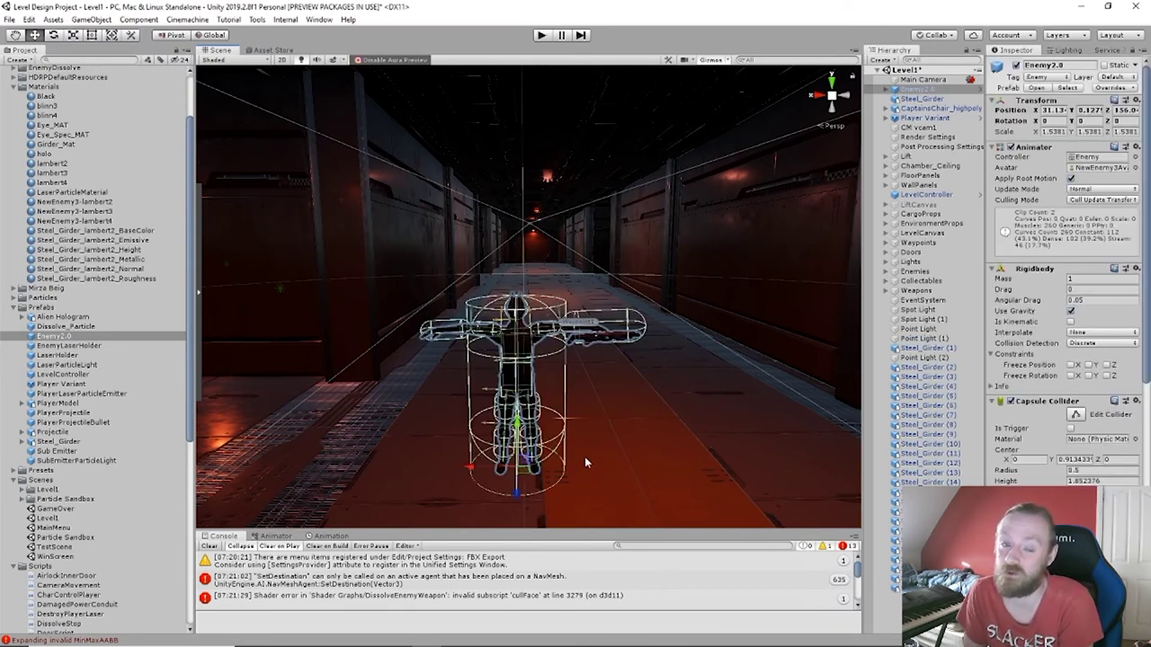
{"action": "right_click_drag", "start_coordinate": [585, 456], "coordinate": [589, 432]}
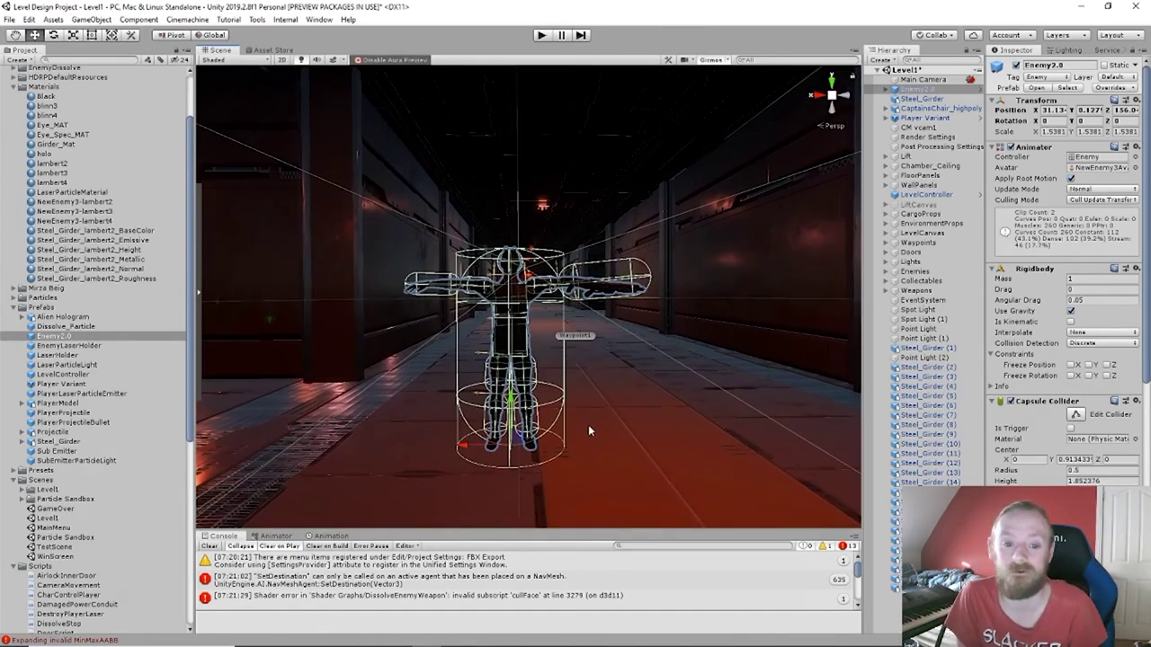
{"action": "key", "text": "r"}
{"action": "mouse_move", "coordinate": [510, 446]}
{"action": "left_mouse_down"}
{"action": "mouse_move", "coordinate": [536, 429]}
{"action": "mouse_move", "coordinate": [521, 439]}
{"action": "left_mouse_up"}
{"action": "right_click_drag", "start_coordinate": [576, 440], "coordinate": [580, 438]}
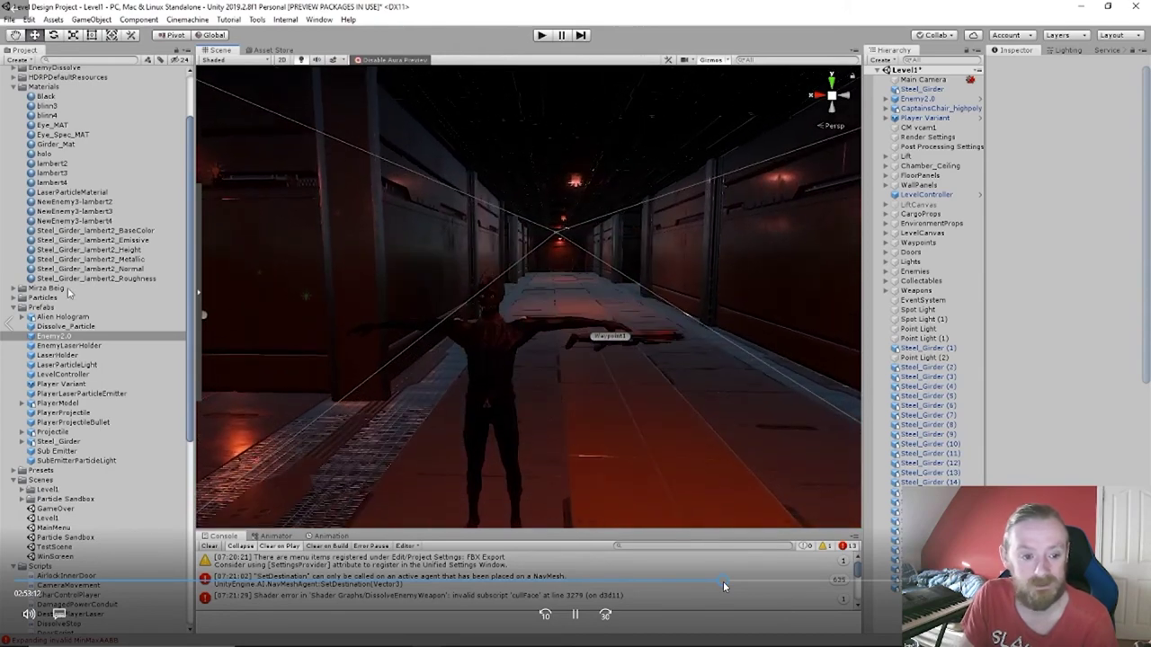
Place a second Enemy2.0 prefab in the corridor beside the first one.
{"action": "left_click_drag", "start_coordinate": [629, 423], "coordinate": [727, 531]}
{"action": "right_click_drag", "start_coordinate": [673, 467], "coordinate": [667, 457]}
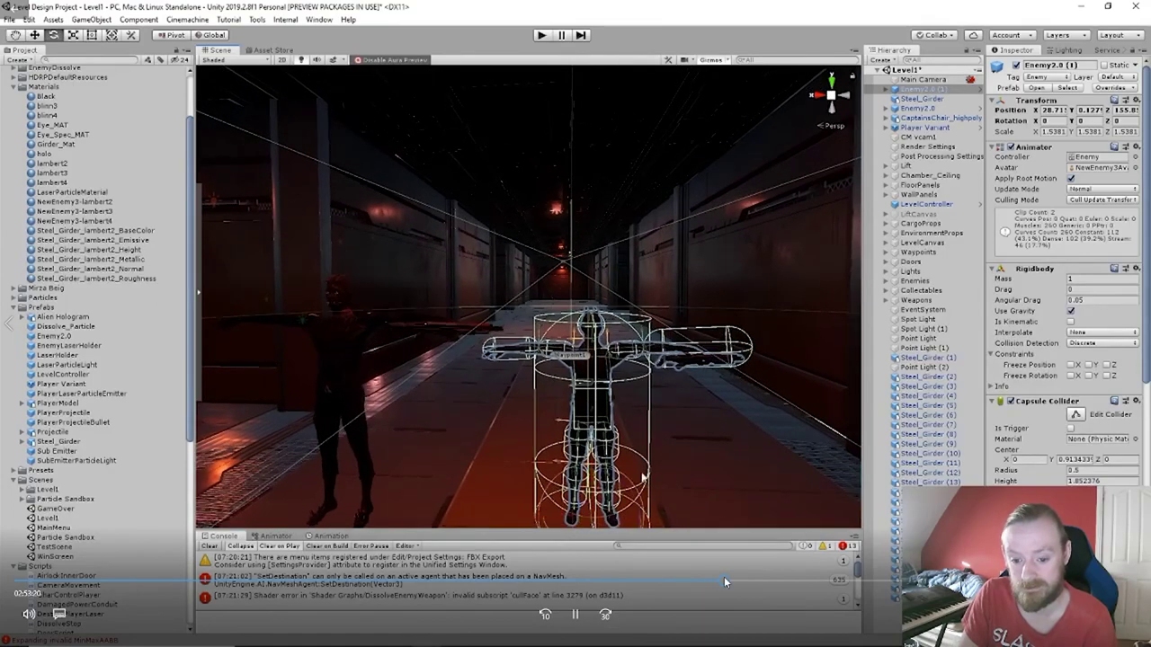
{"action": "left_click", "coordinate": [724, 581]}
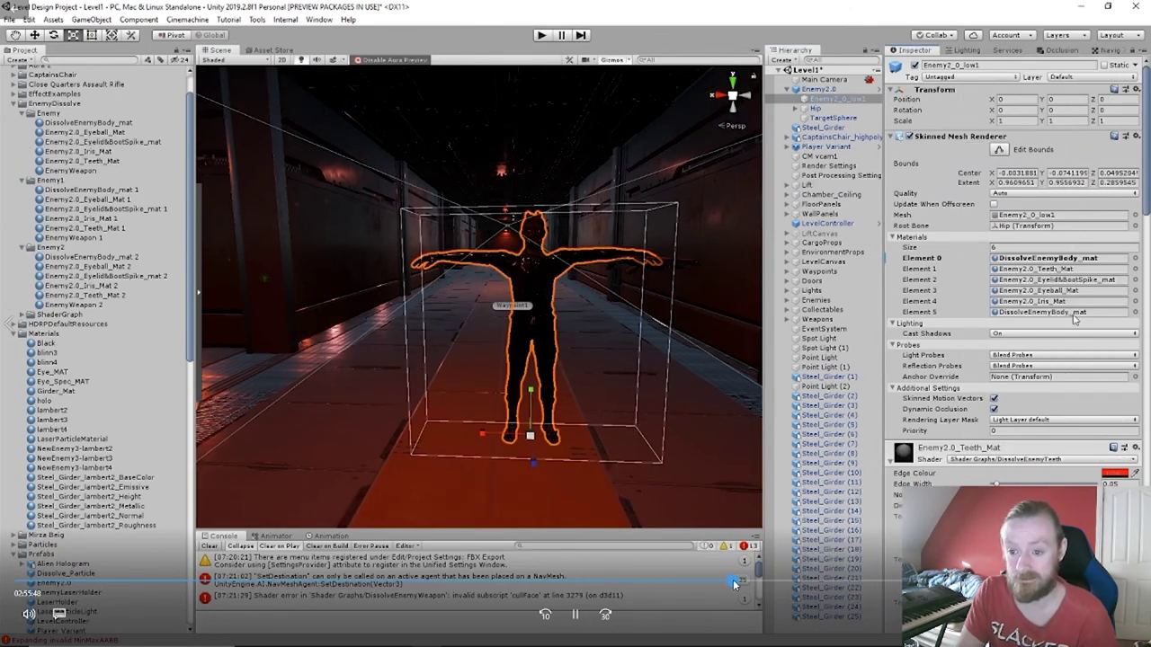
{"action": "left_click", "coordinate": [735, 585]}
{"action": "left_click", "coordinate": [735, 584]}
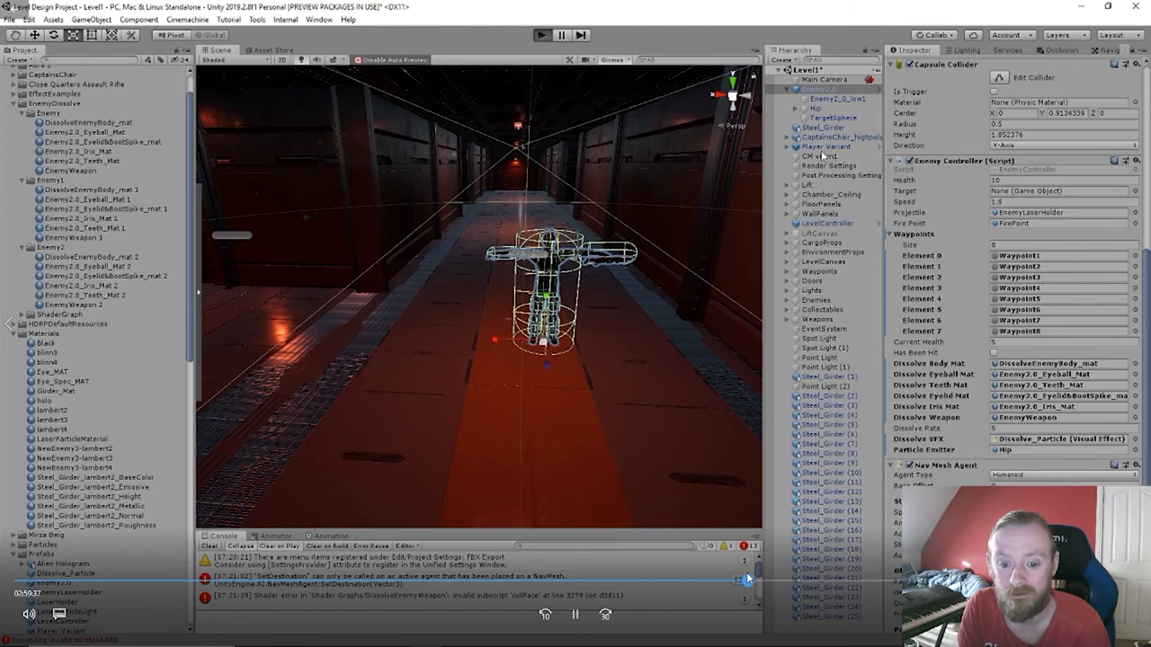
{"action": "left_click", "coordinate": [755, 580]}
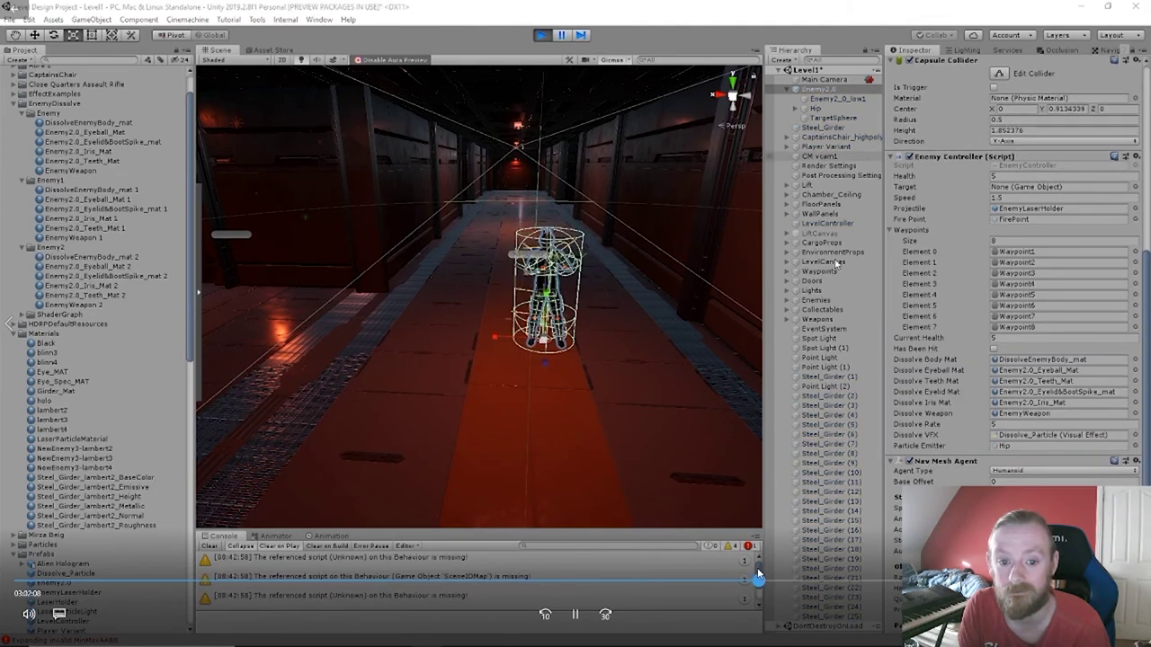
{"action": "left_click", "coordinate": [758, 580]}
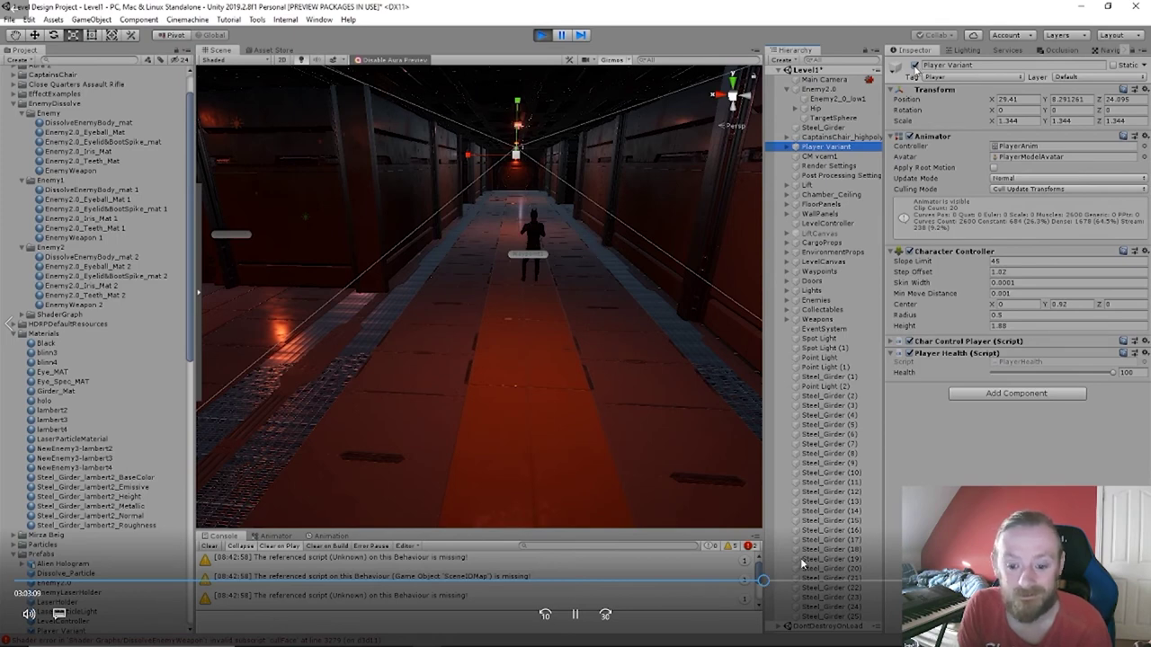
{"action": "left_click_drag", "start_coordinate": [760, 584], "coordinate": [767, 583]}
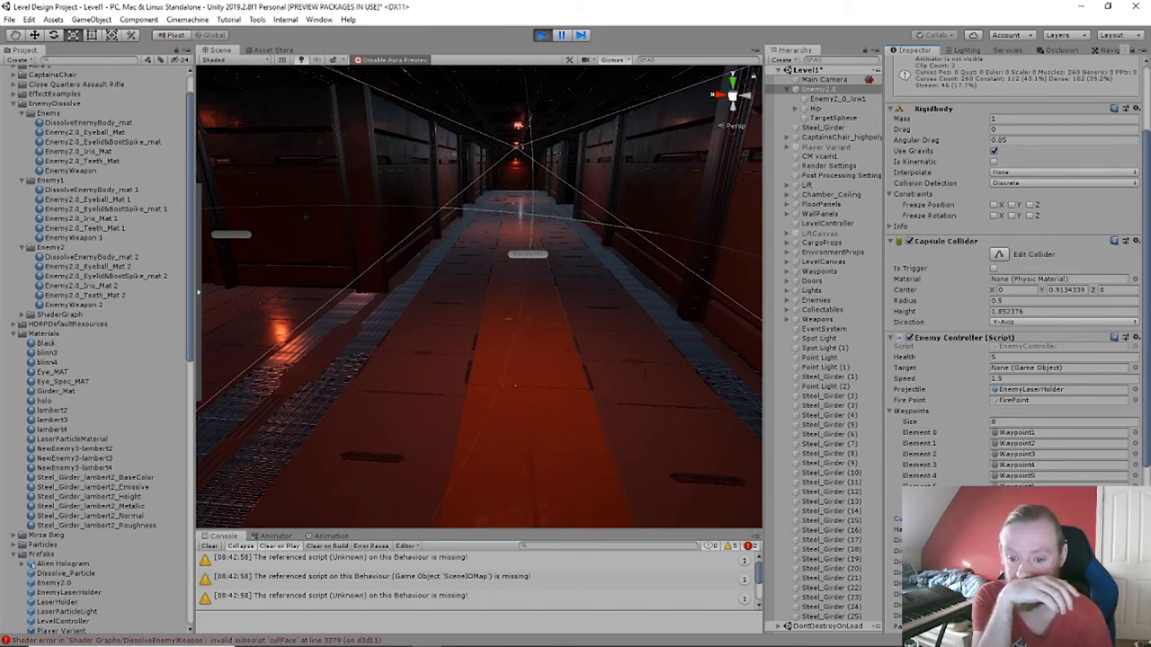
Examine the fallen Enemy2.0 on the corridor floor while the scene plays and select the Main Camera.
{"action": "right_click_drag", "start_coordinate": [386, 343], "coordinate": [346, 360]}
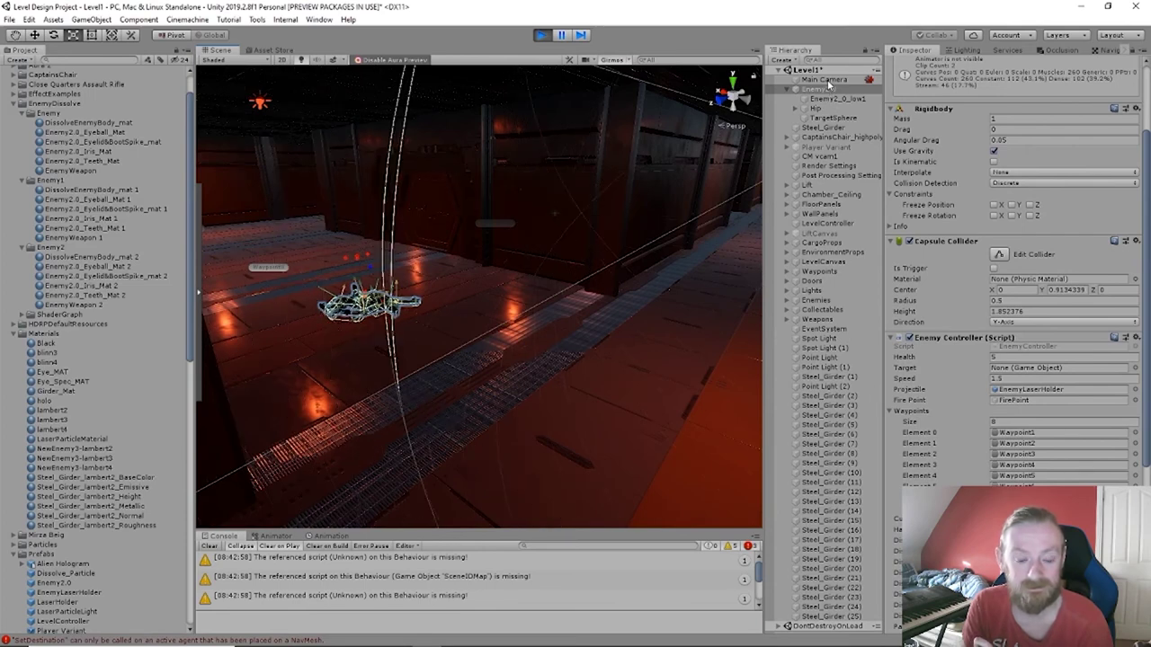
{"action": "key", "text": "Up"}
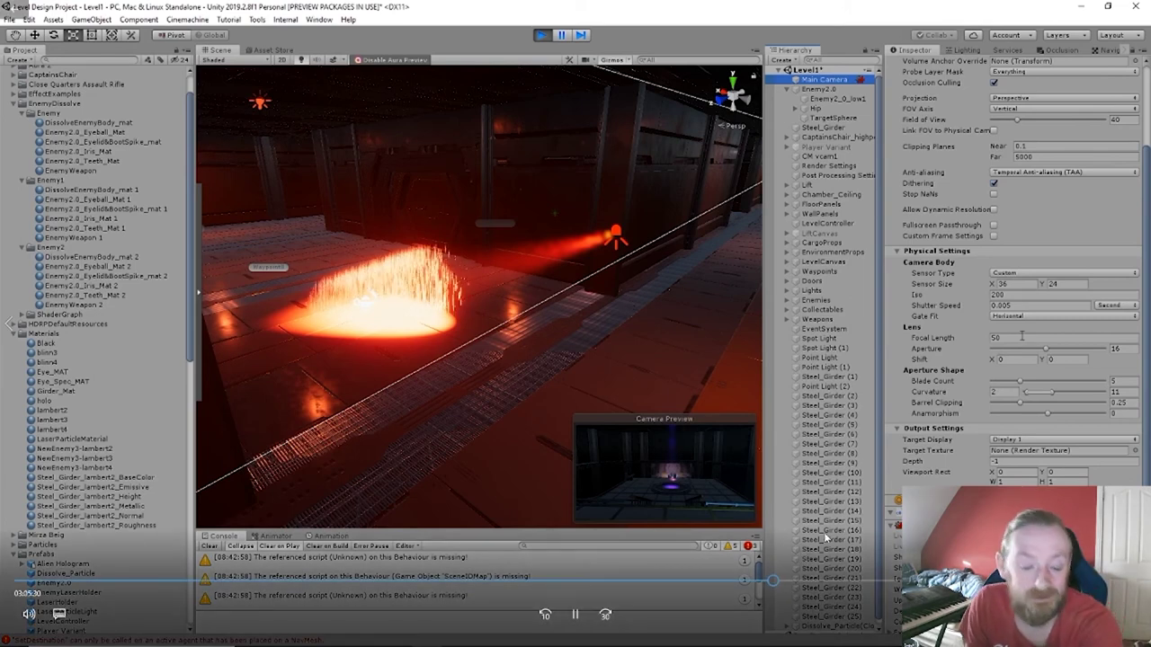
{"action": "left_click", "coordinate": [772, 583]}
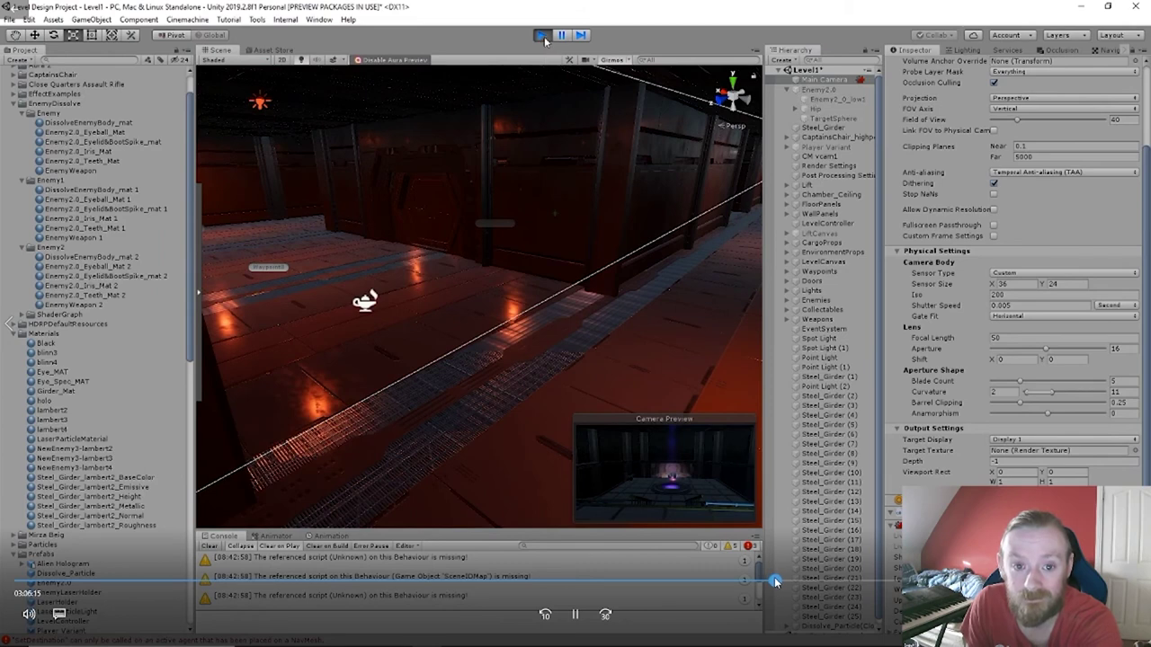
{"action": "left_click", "coordinate": [777, 583]}
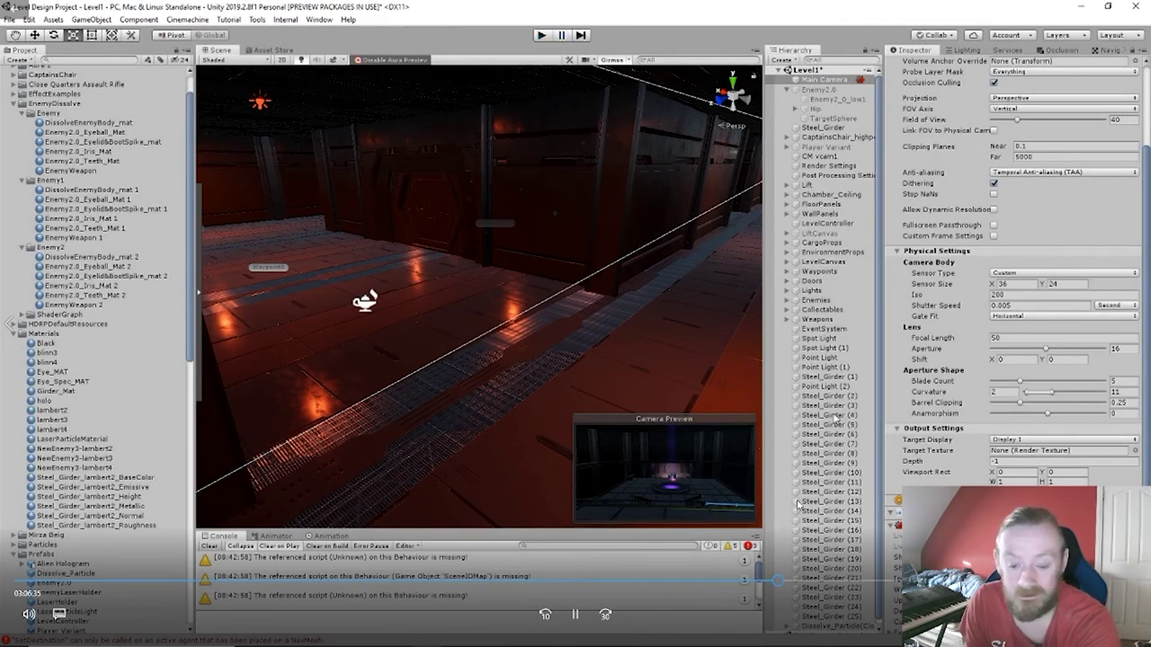
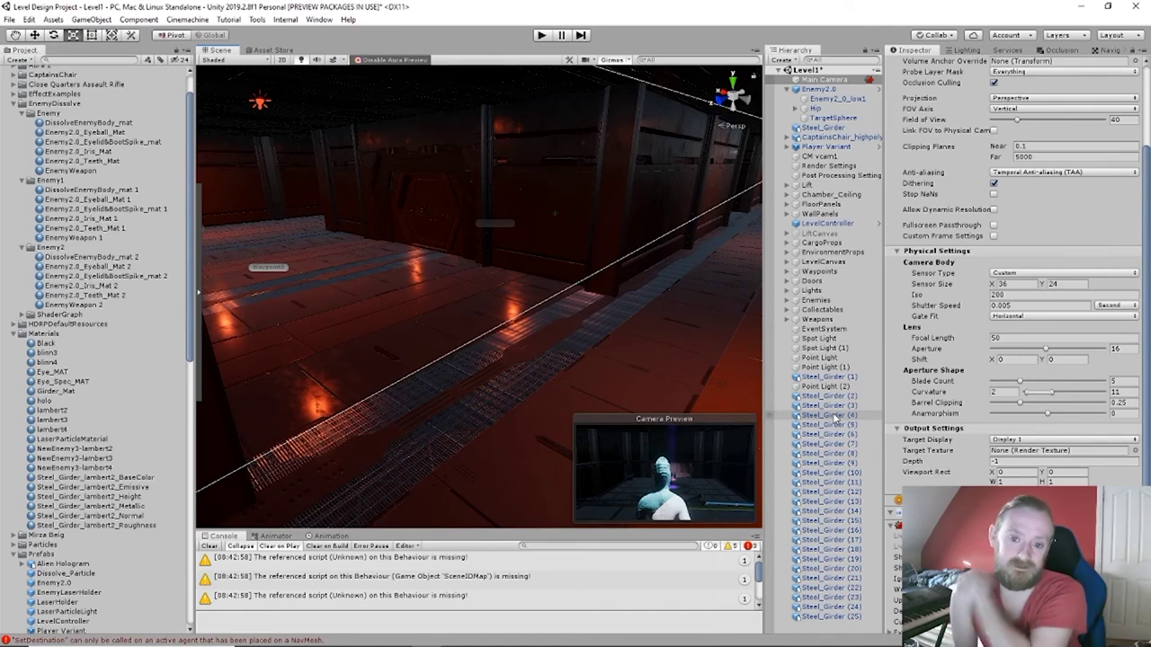
{"action": "mouse_move", "coordinate": [653, 456]}
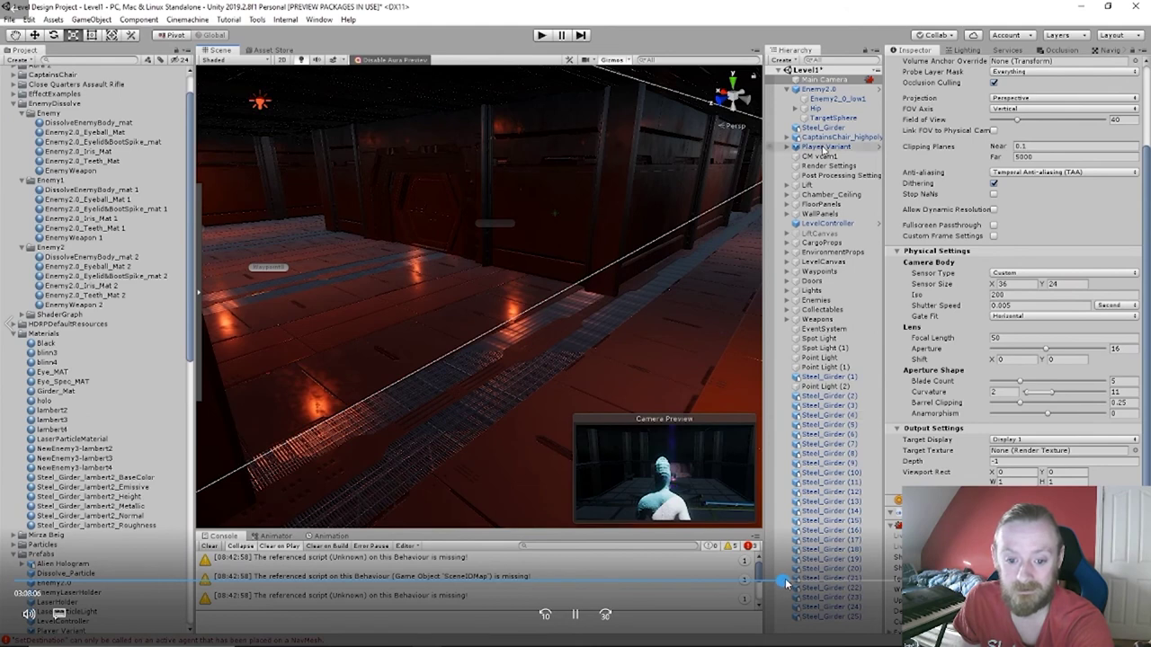
{"action": "left_click", "coordinate": [787, 583]}
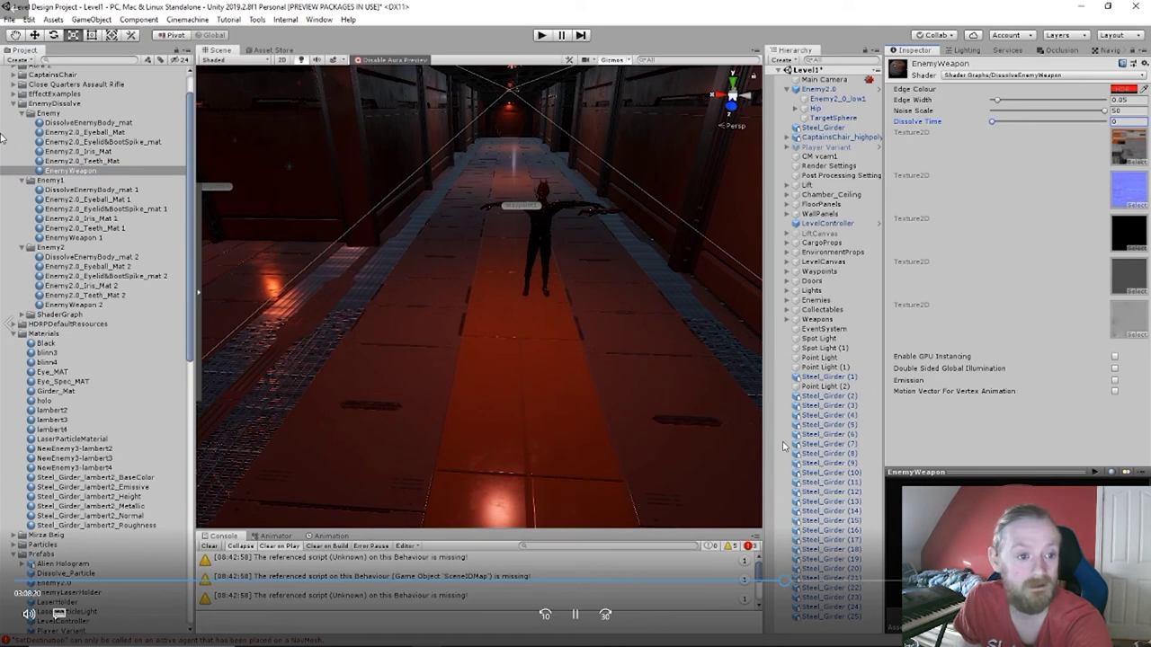
{"action": "left_click", "coordinate": [787, 580]}
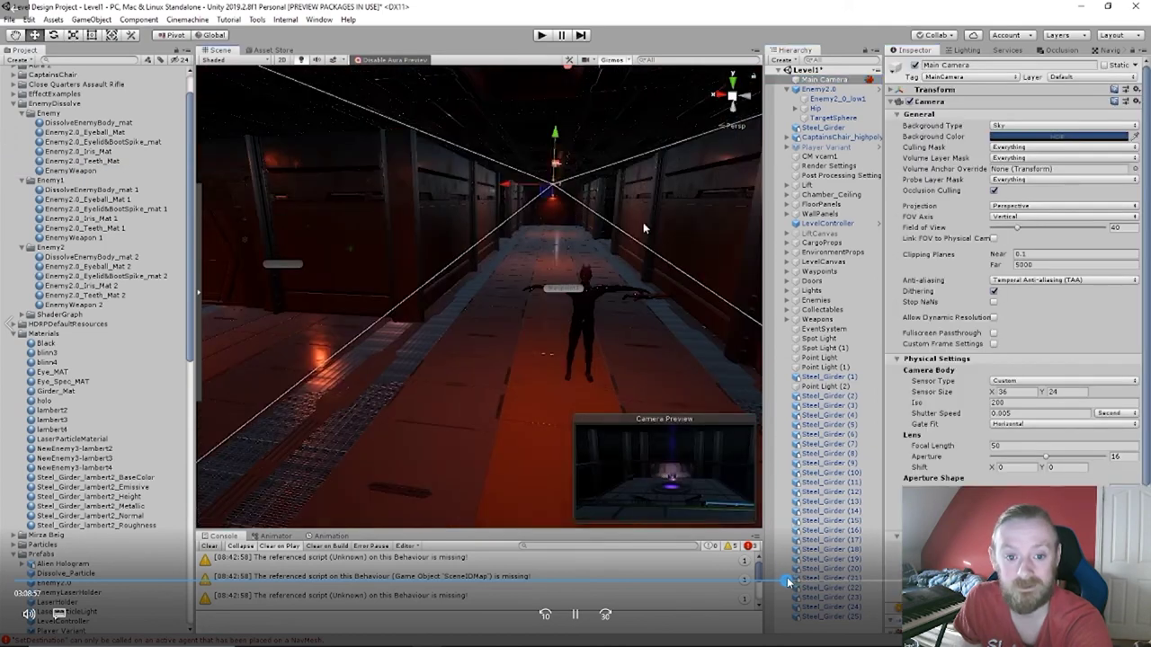
{"action": "left_click", "coordinate": [788, 582]}
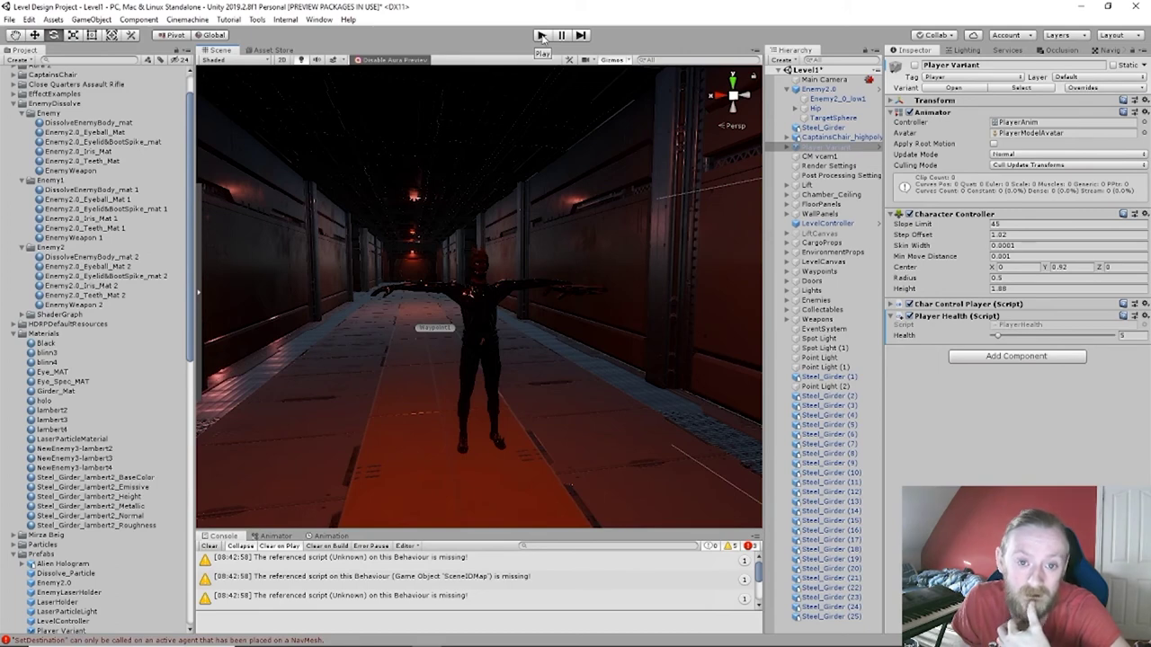
Run the Level1 scene with Player Variant disabled to test the Enemy2.0 dissolve.
{"action": "left_click", "coordinate": [541, 36]}
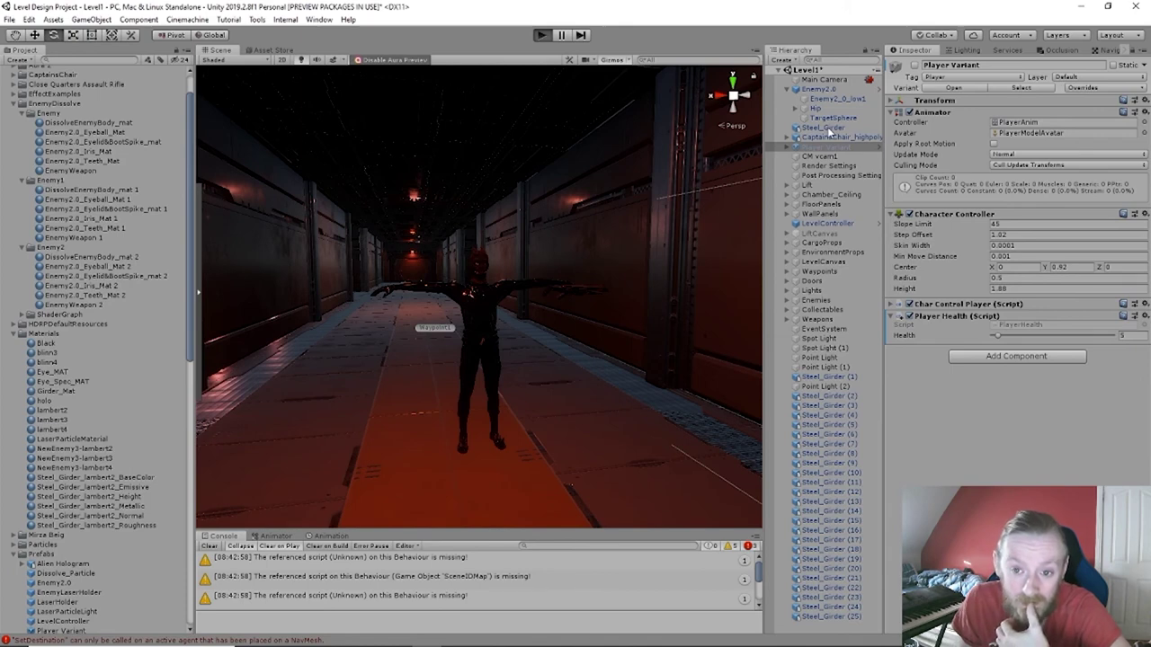
{"action": "mouse_move", "coordinate": [719, 605]}
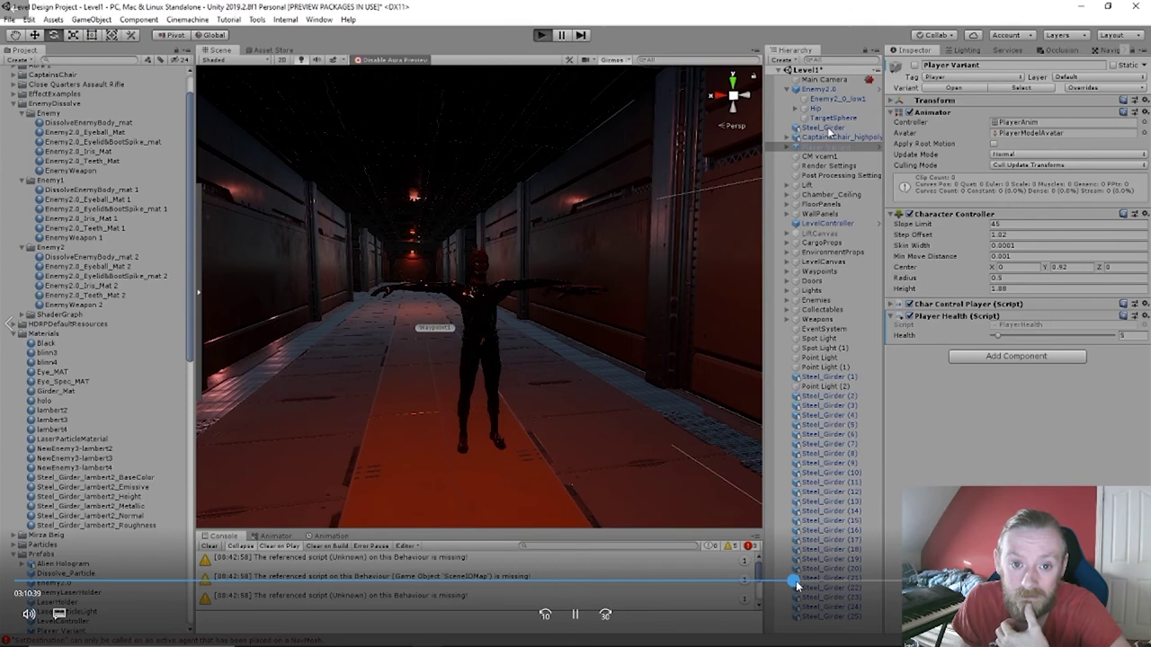
{"action": "left_click", "coordinate": [800, 583]}
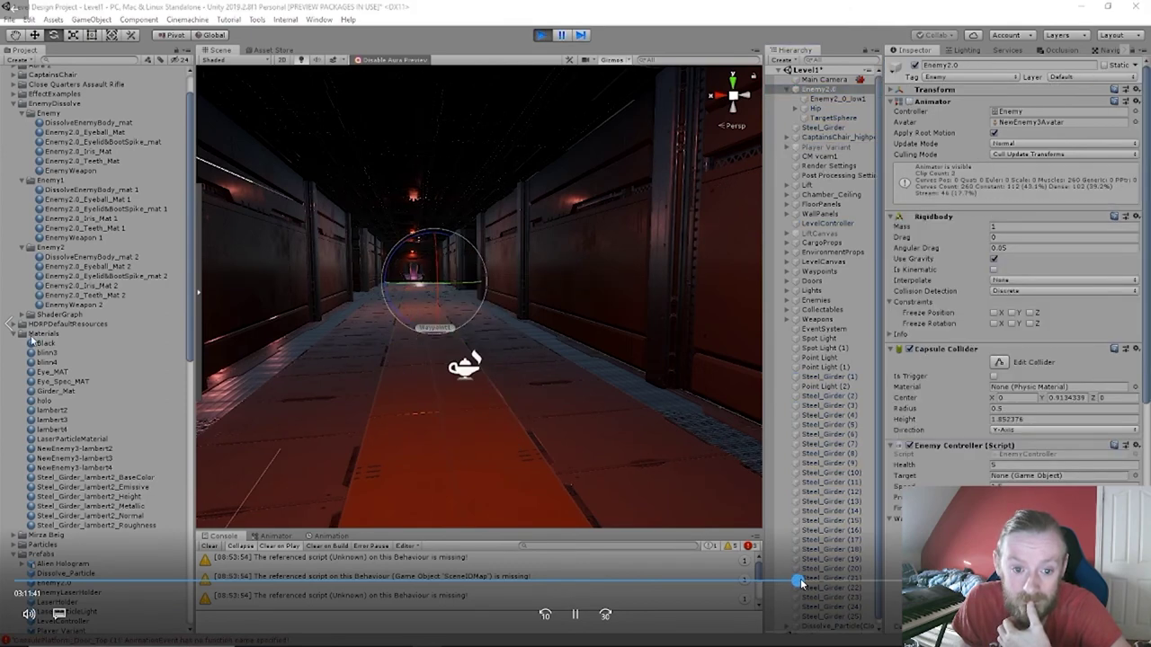
{"action": "left_click", "coordinate": [799, 583]}
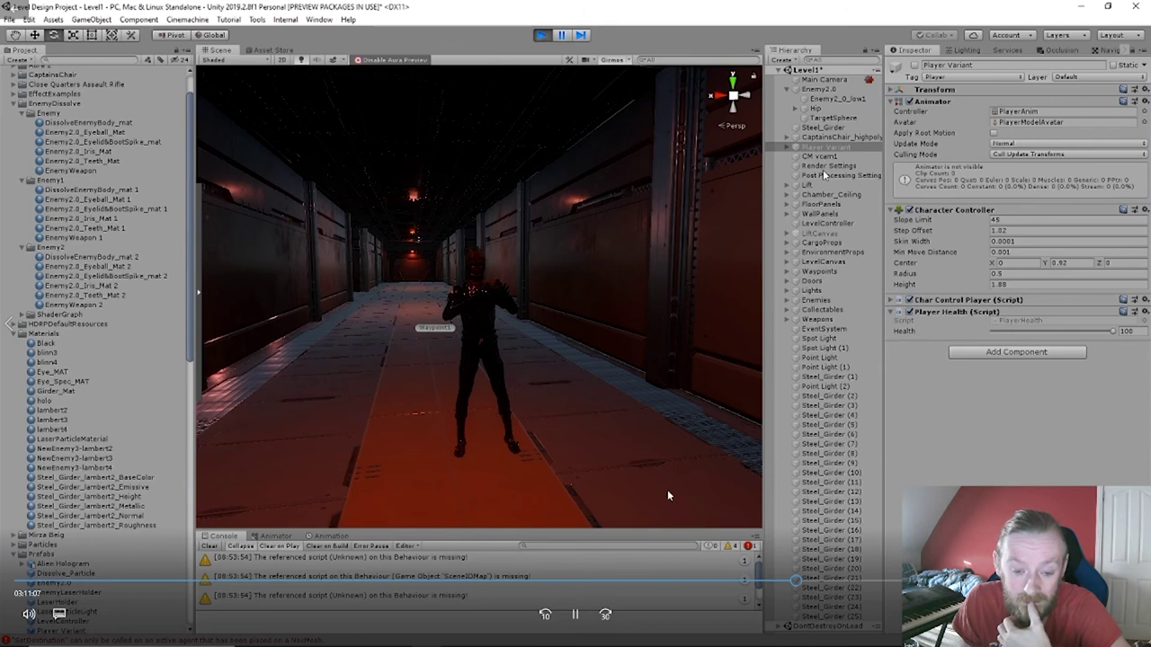
{"action": "mouse_move", "coordinate": [803, 526]}
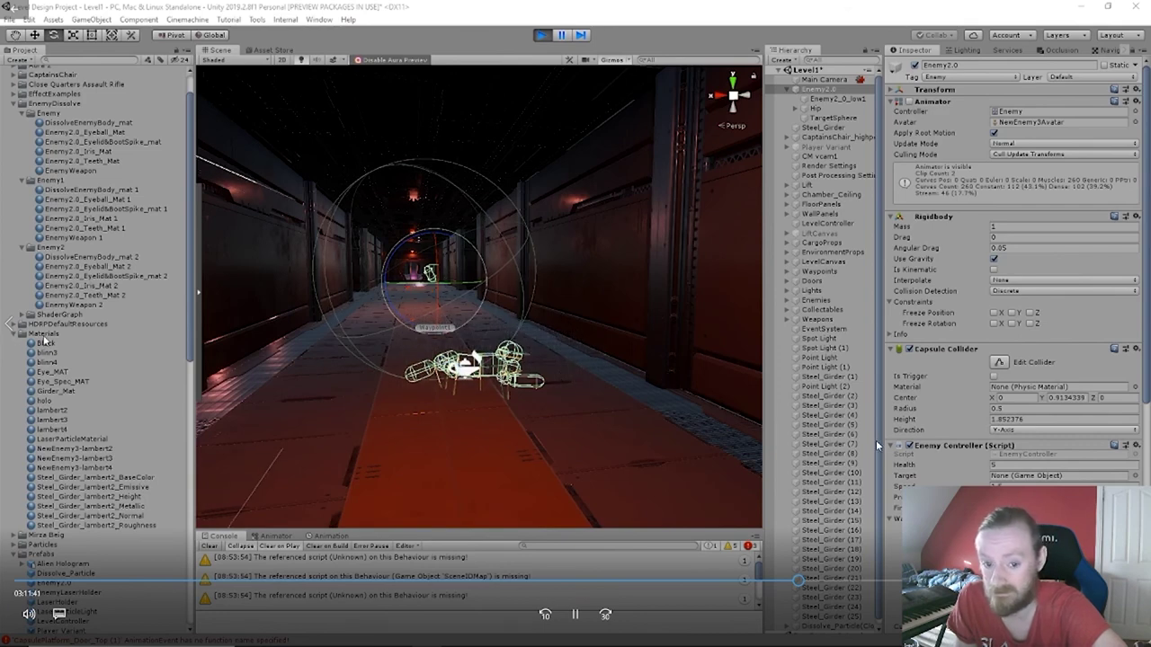
{"action": "left_click", "coordinate": [801, 582]}
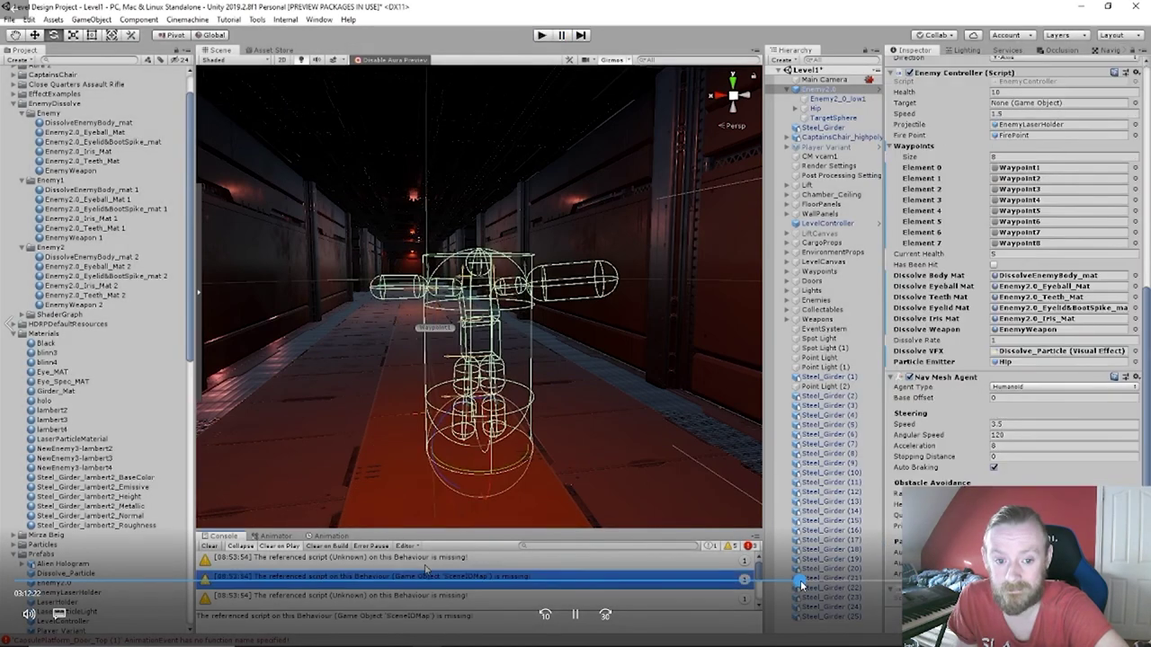
{"action": "left_click", "coordinate": [802, 583]}
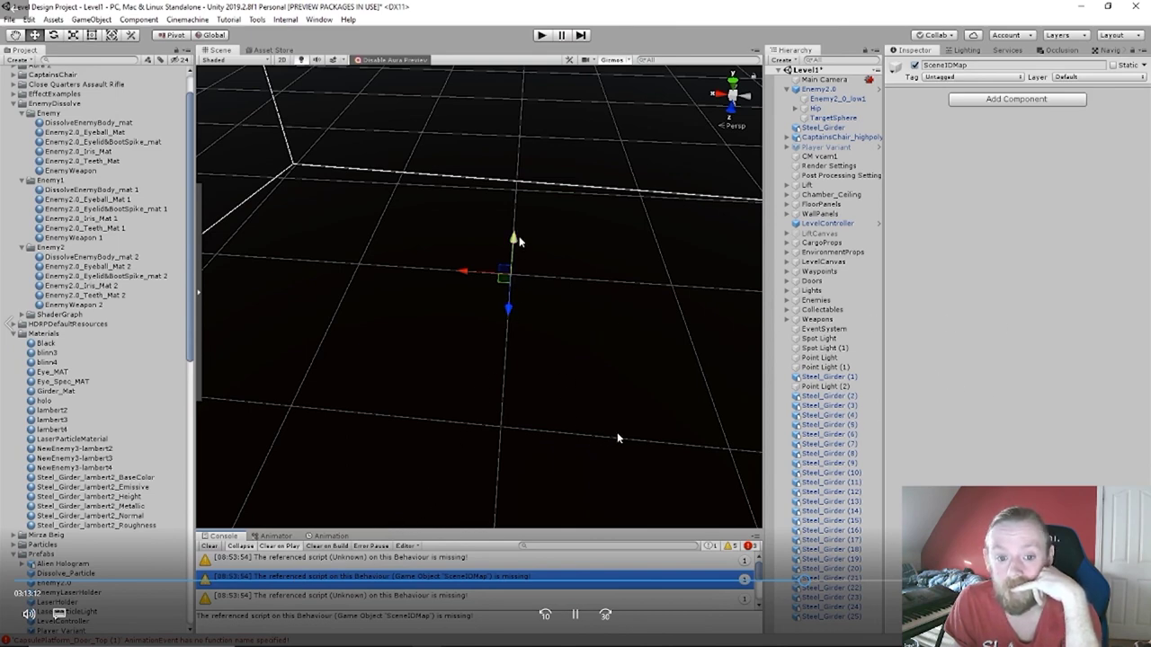
{"action": "left_click", "coordinate": [808, 583]}
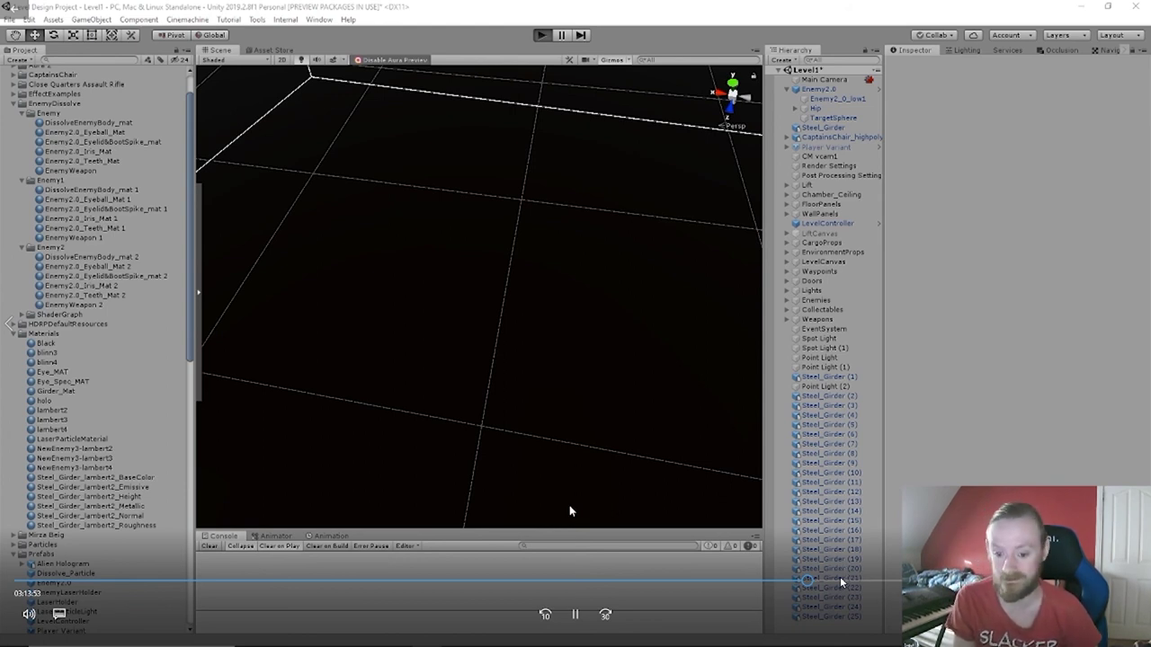
{"action": "left_click", "coordinate": [807, 583]}
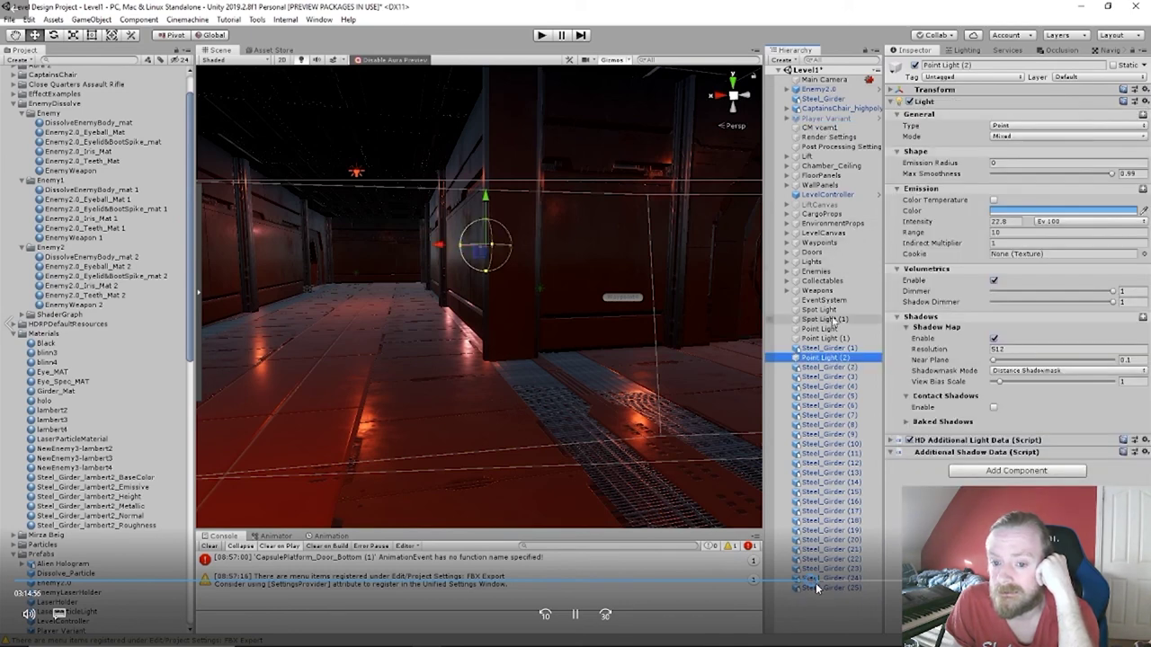
Add Point Light (1), Point Light and Spot Light (1) to the selection alongside Point Light (2).
{"action": "left_click", "coordinate": [825, 338], "text": "ctrl"}
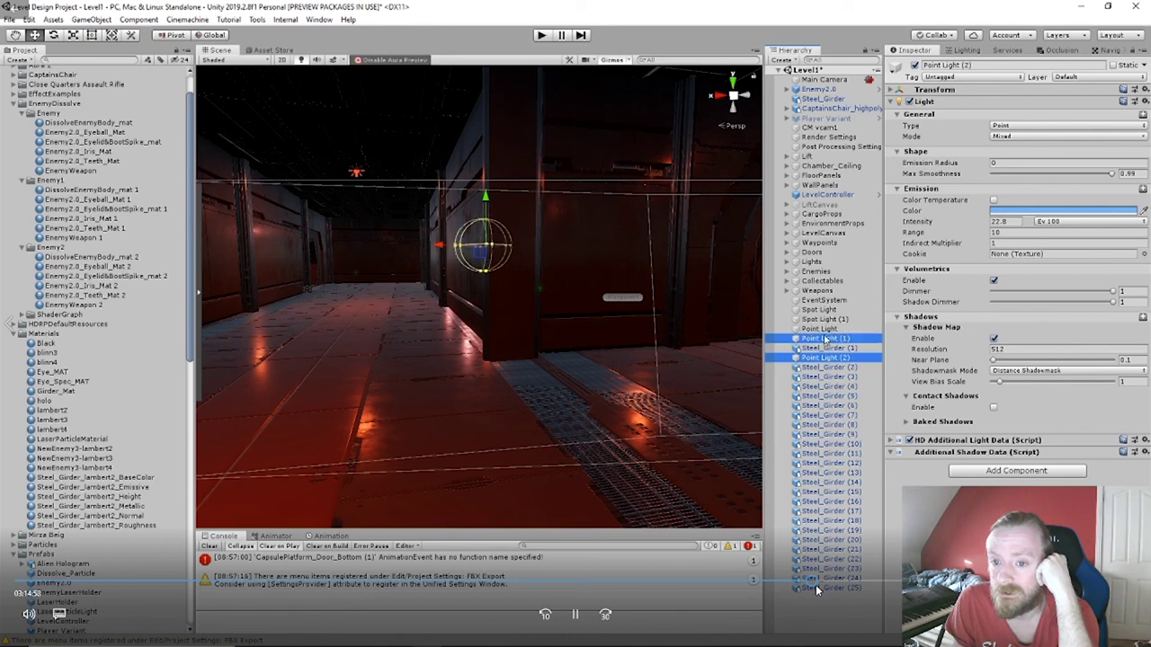
{"action": "left_click", "coordinate": [823, 329], "text": "ctrl"}
{"action": "left_click", "coordinate": [826, 319], "text": "ctrl"}
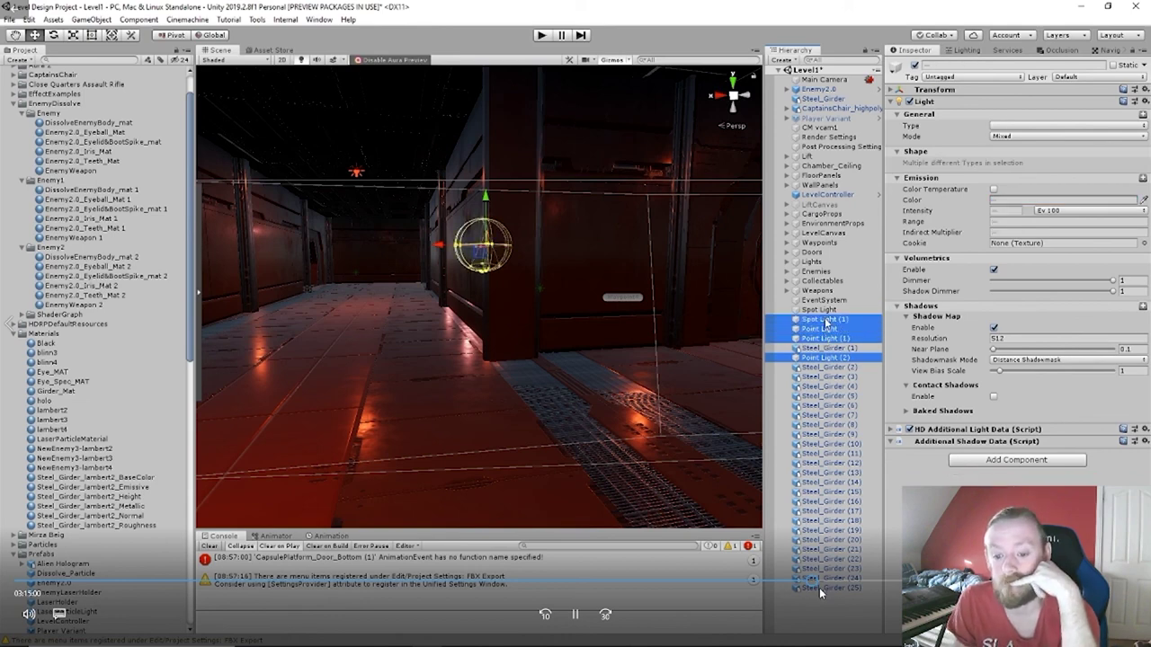
{"action": "left_click", "coordinate": [810, 583]}
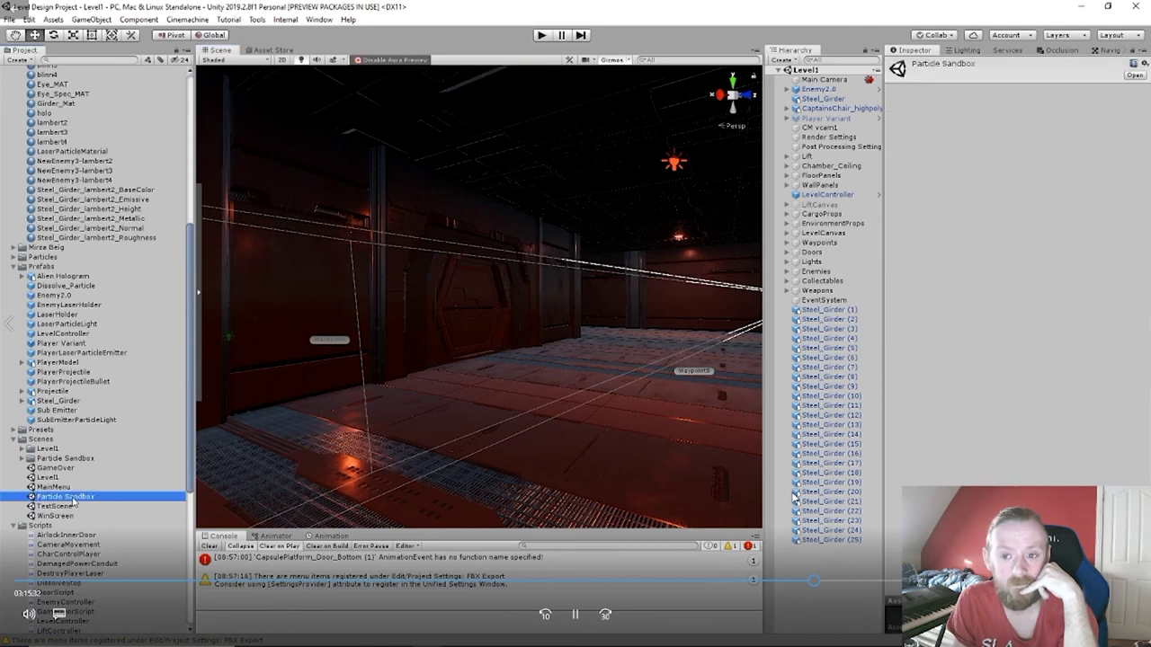
{"action": "left_click", "coordinate": [814, 582]}
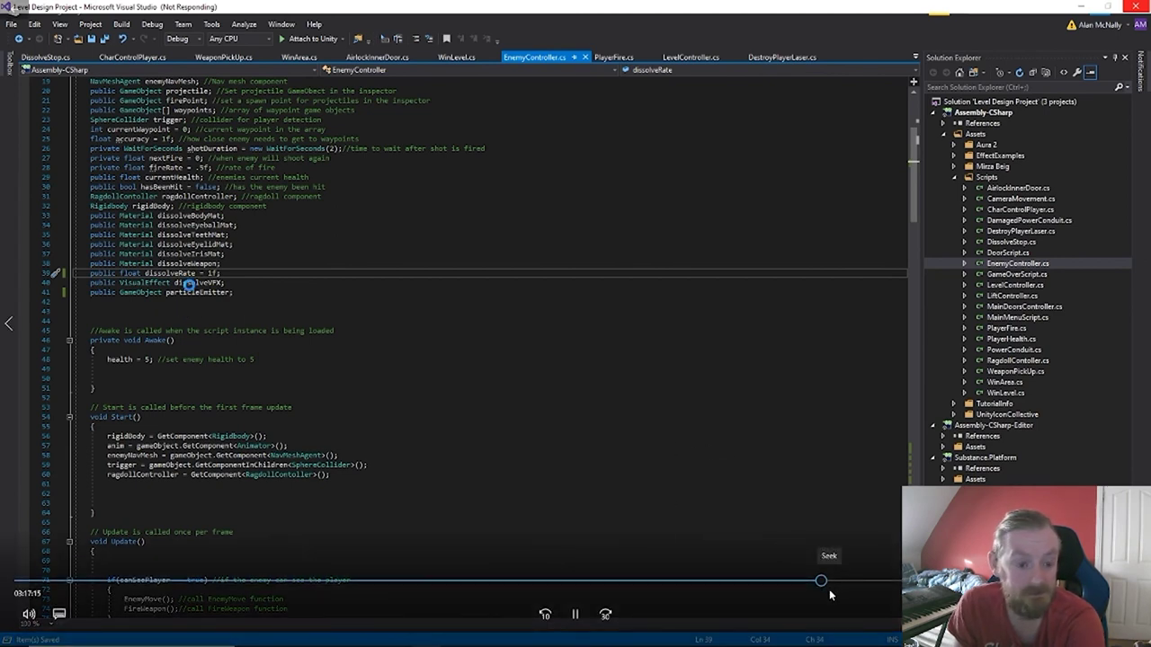
{"action": "left_click_drag", "start_coordinate": [822, 583], "coordinate": [827, 583]}
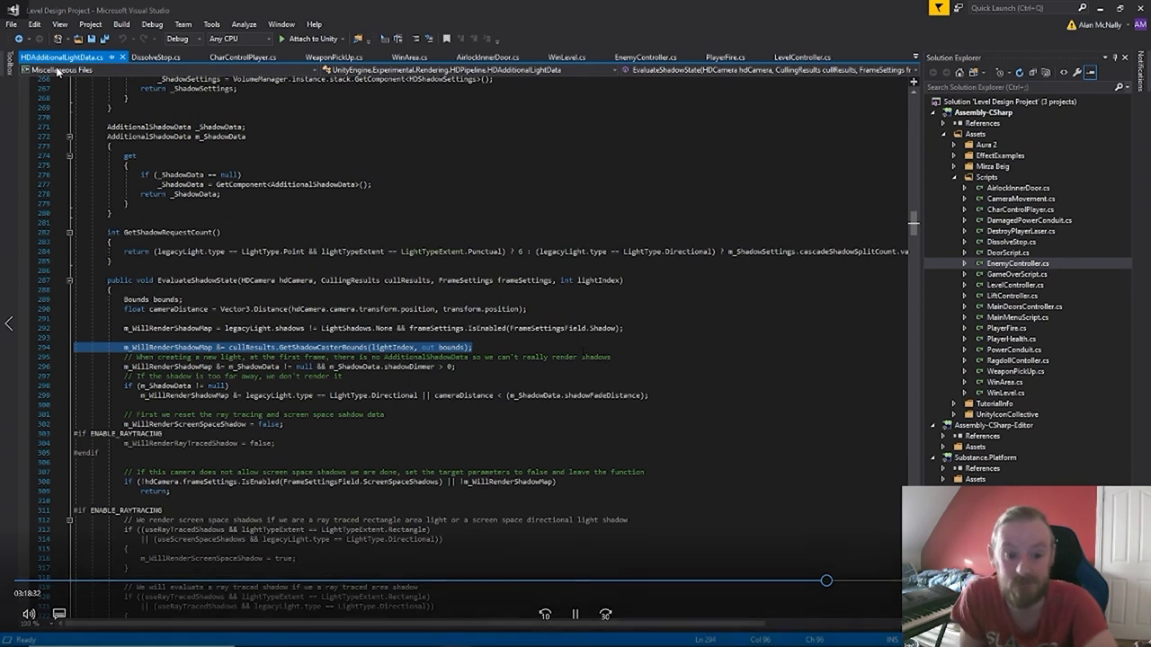
{"action": "mouse_move", "coordinate": [809, 367]}
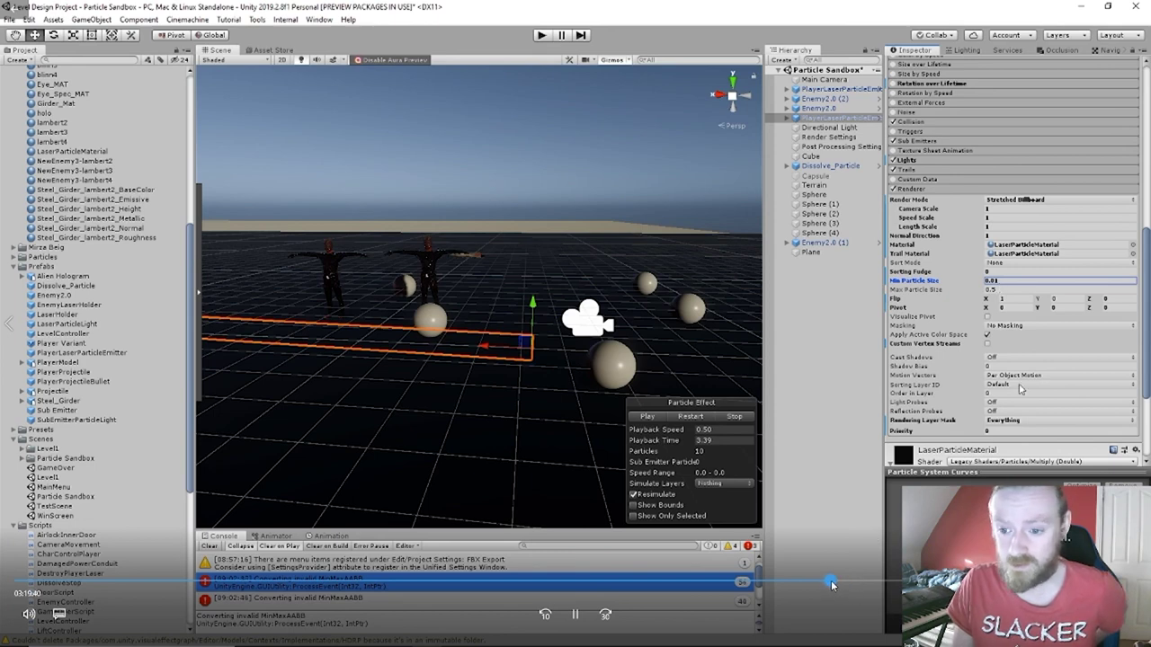
{"action": "left_click_drag", "start_coordinate": [832, 586], "coordinate": [834, 583]}
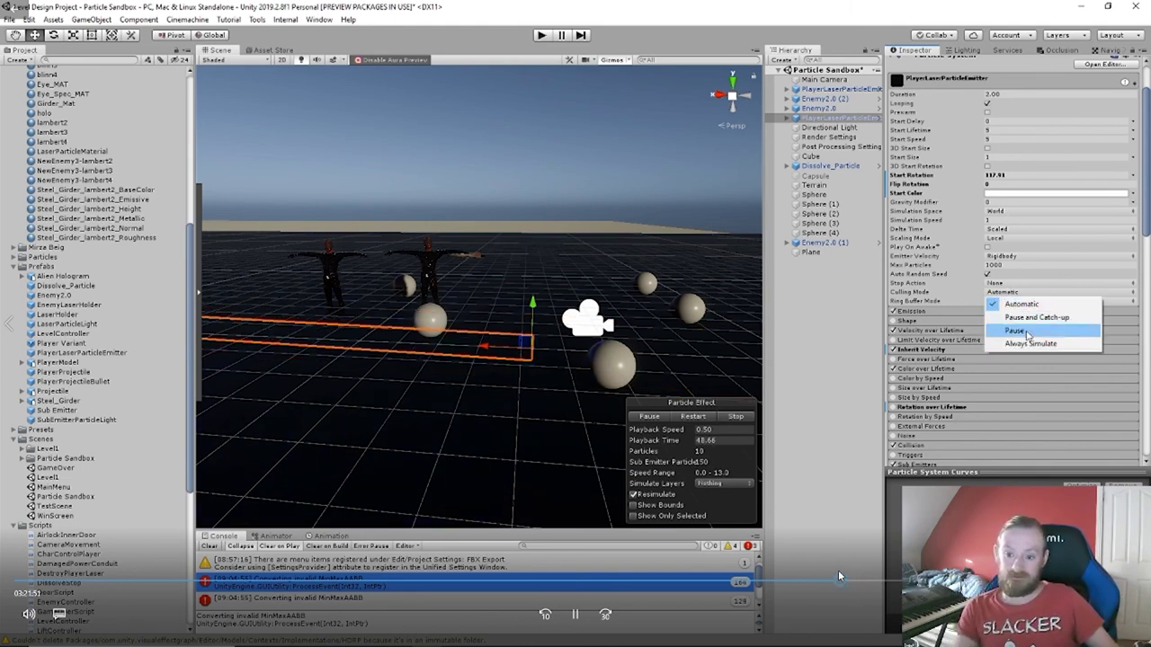
{"action": "left_click", "coordinate": [576, 615]}
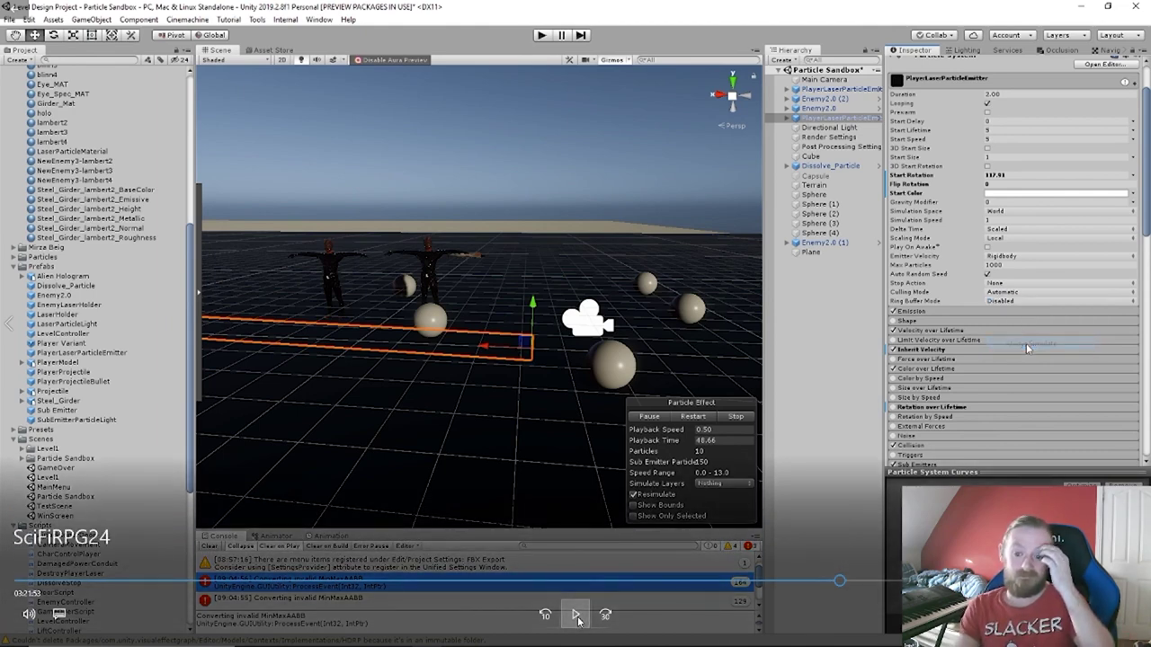
{"action": "left_click", "coordinate": [575, 615]}
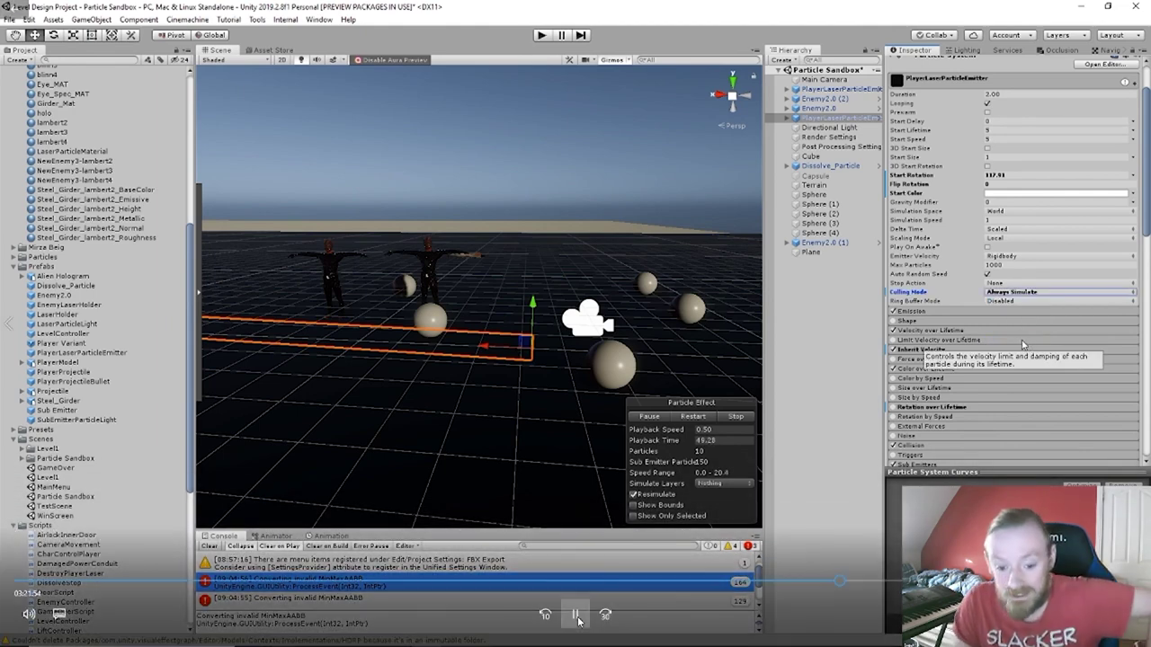
{"action": "left_click", "coordinate": [575, 615]}
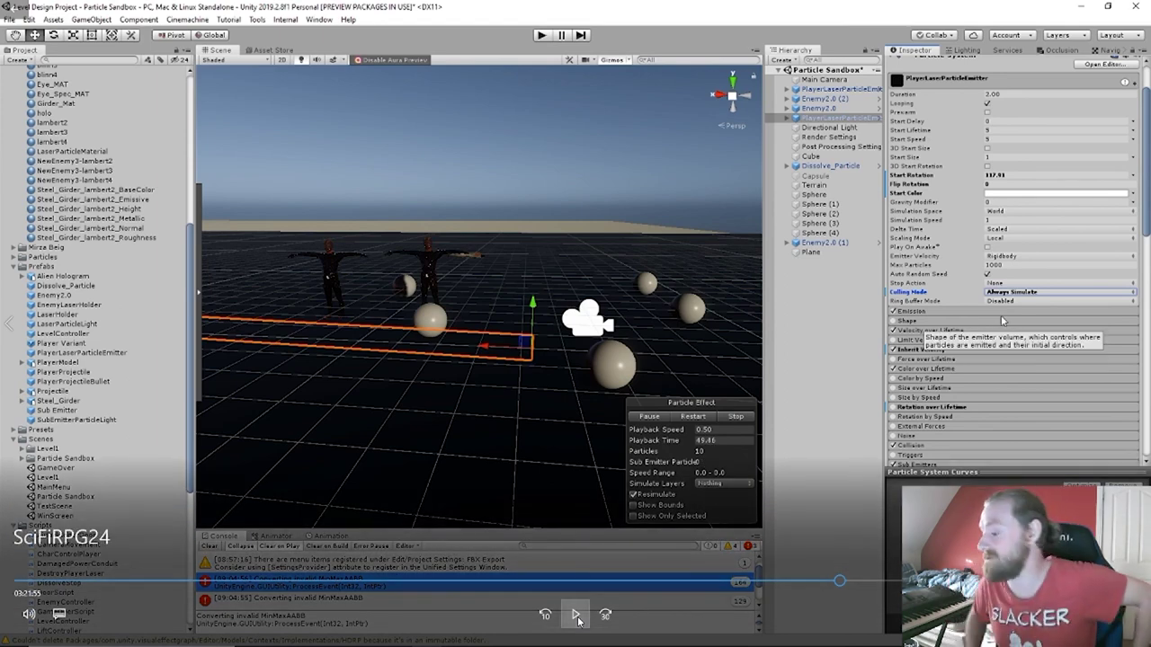